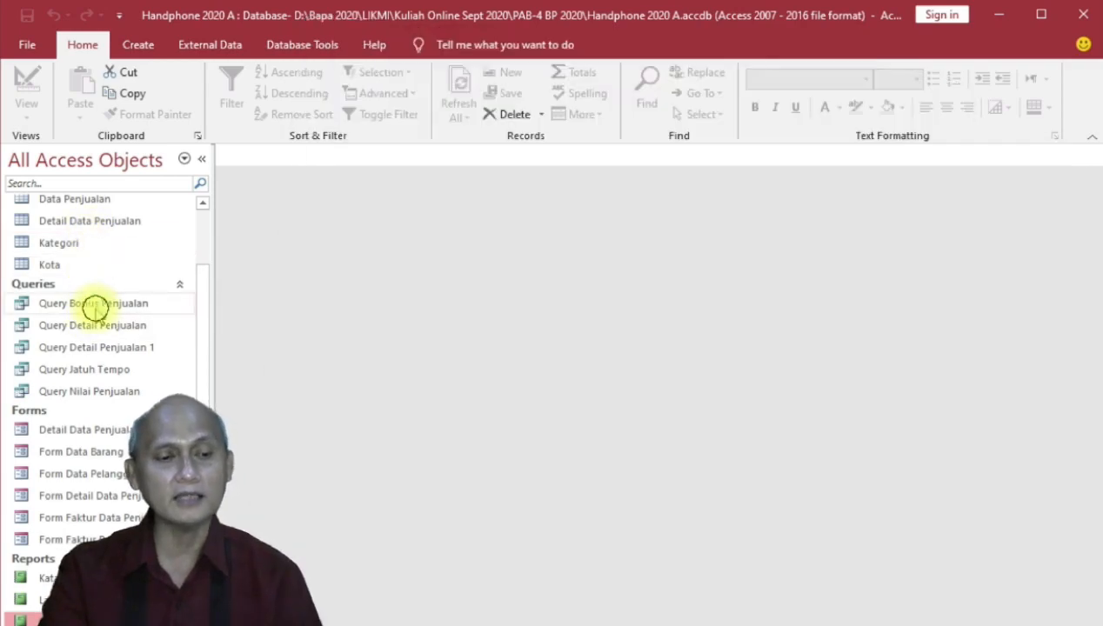
- Open Query Bonus Penjualan in Design view and examine the source tables of its NomorFaktur, TanggalPenjualan, Kontak and TypeBarang fields
double_click(96, 306)
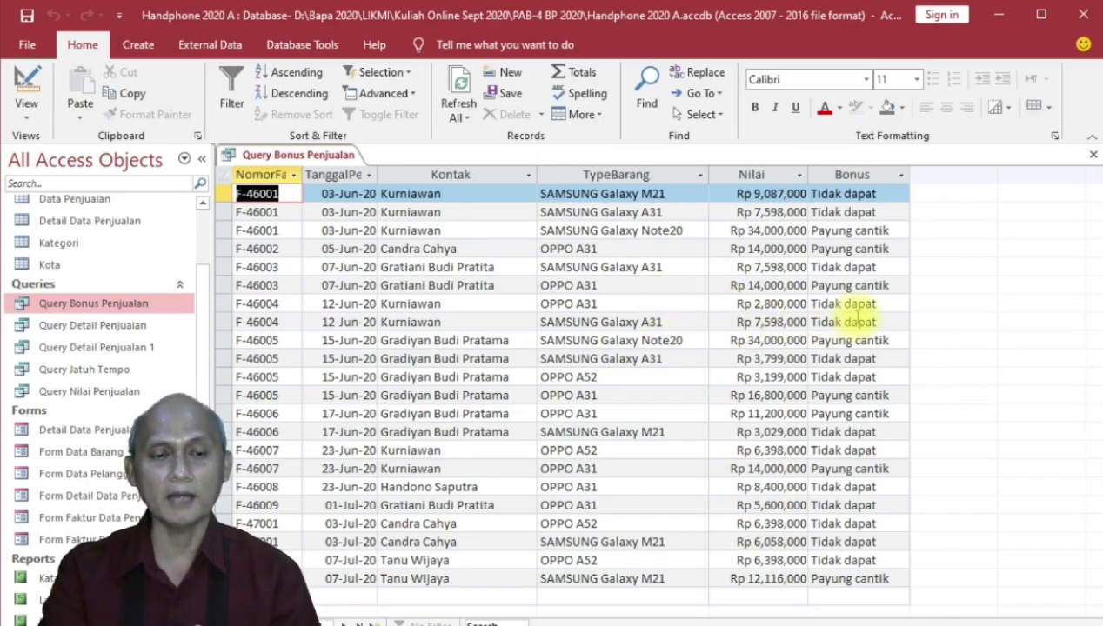
click(27, 80)
drag(481, 354, 482, 449)
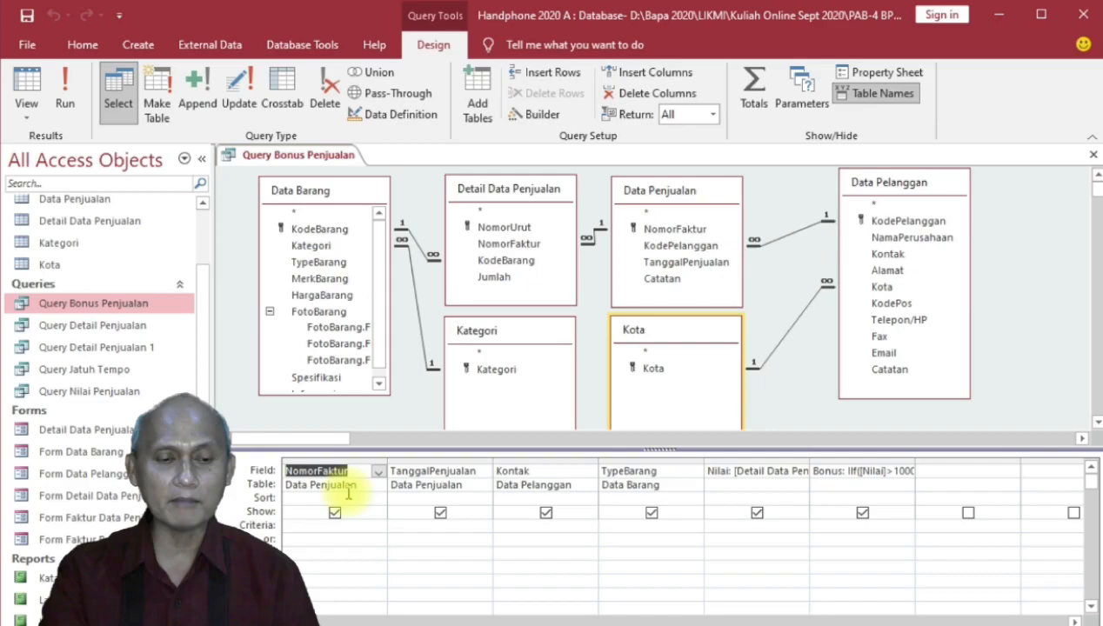
click(468, 485)
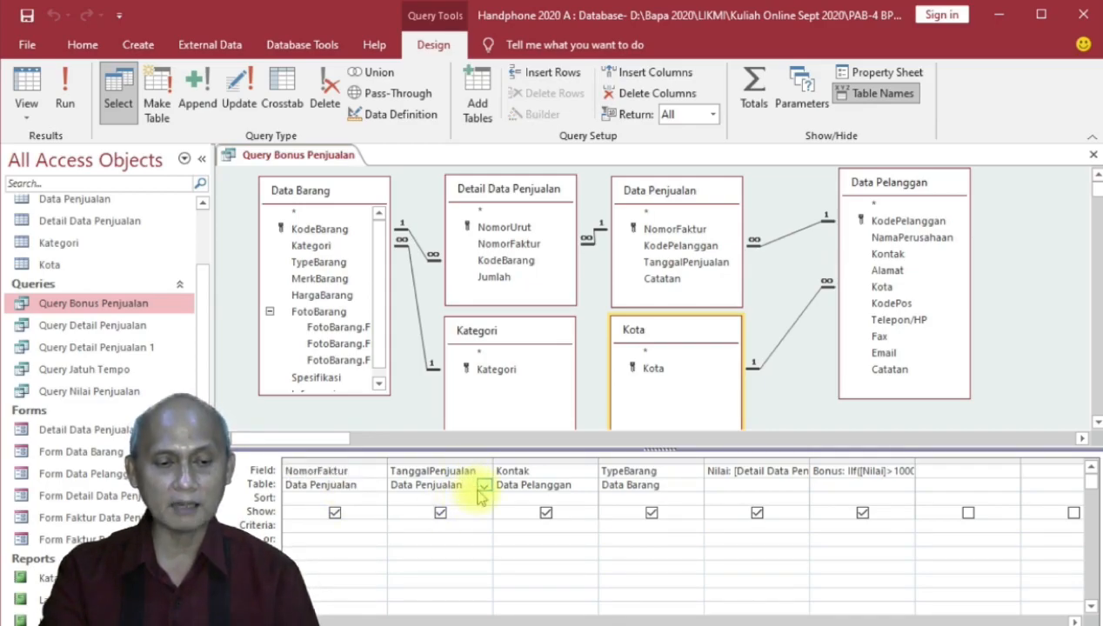
click(561, 472)
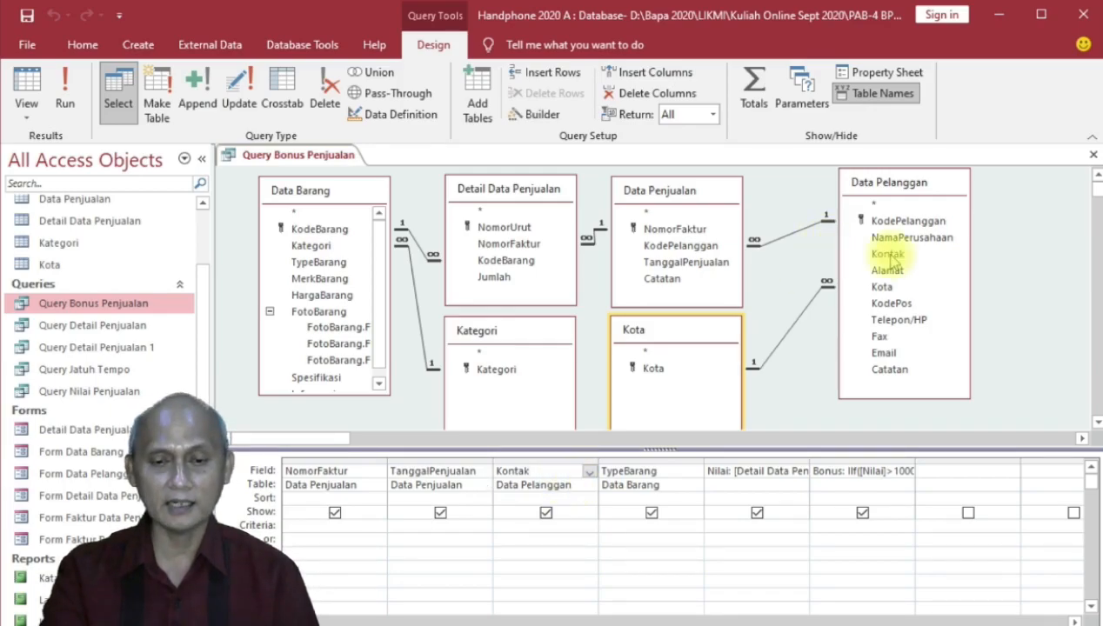
click(670, 485)
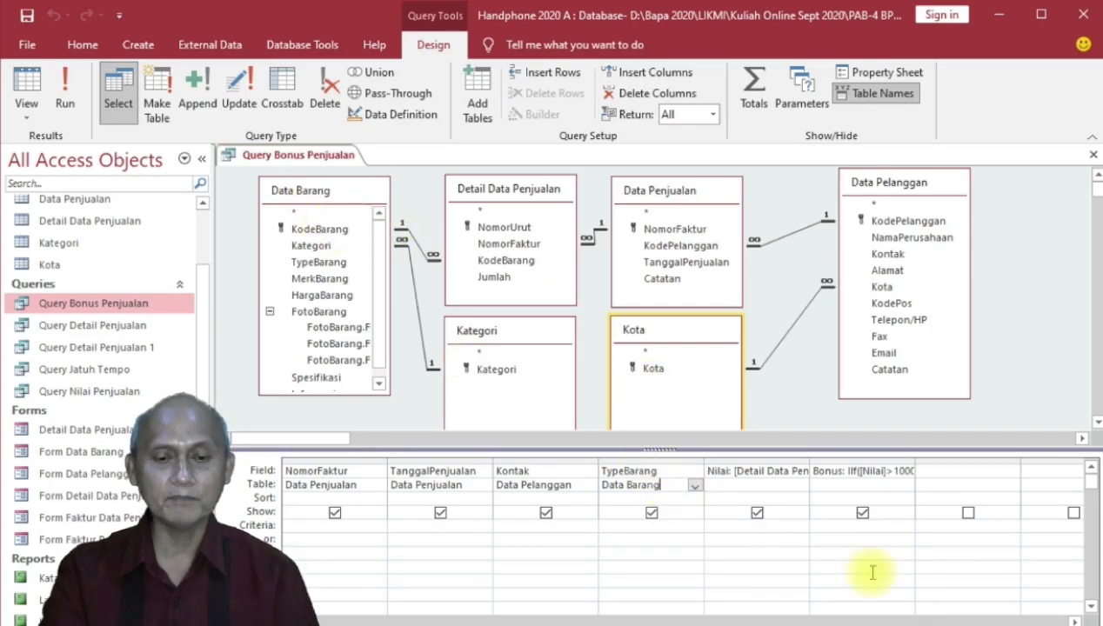
- Examine the expressions of the calculated fields Nilai and Bonus in the Expression Builder
click(781, 470)
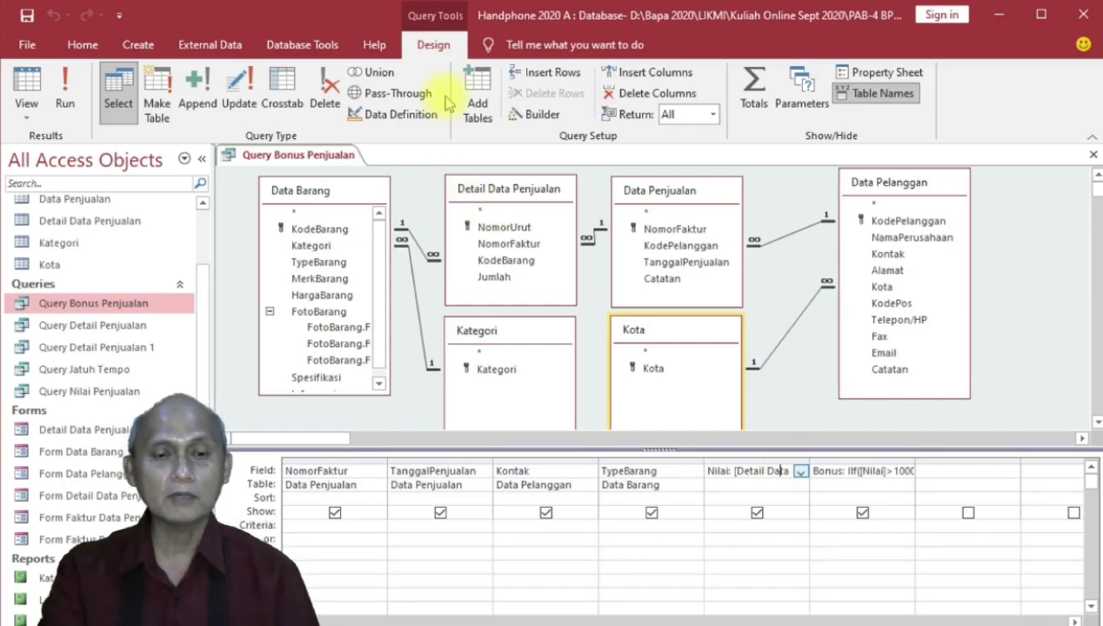
click(539, 115)
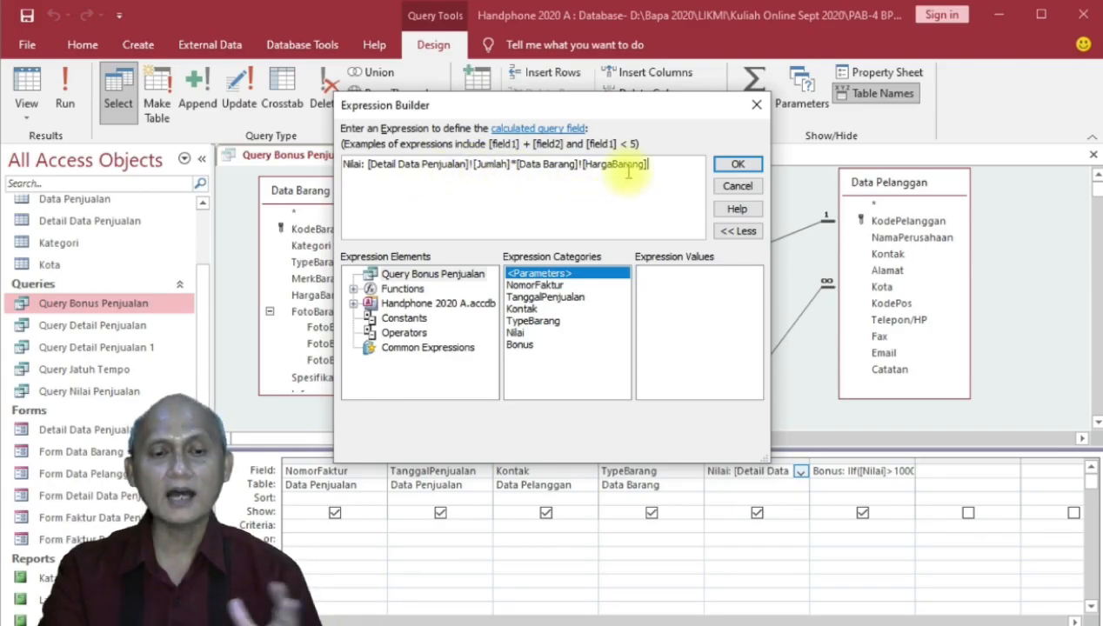
click(737, 165)
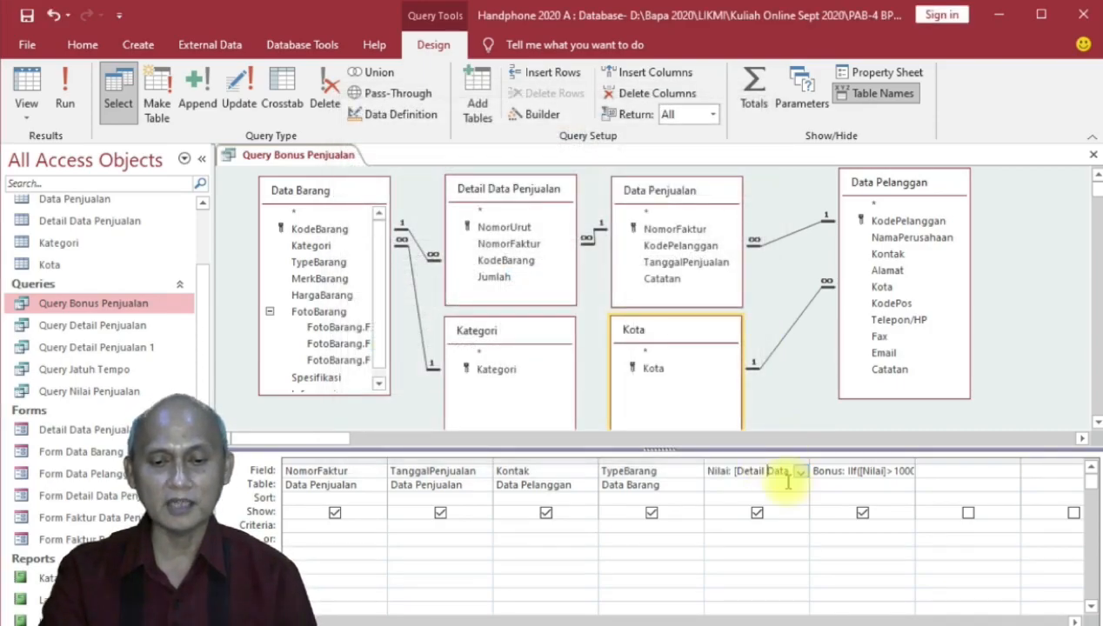
click(848, 470)
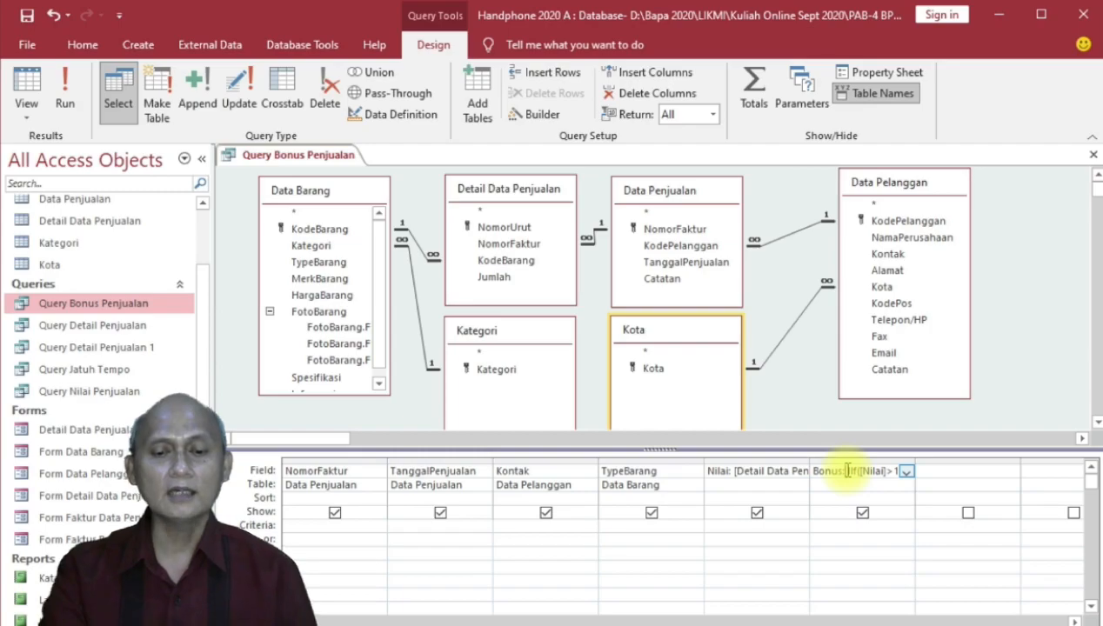
click(540, 122)
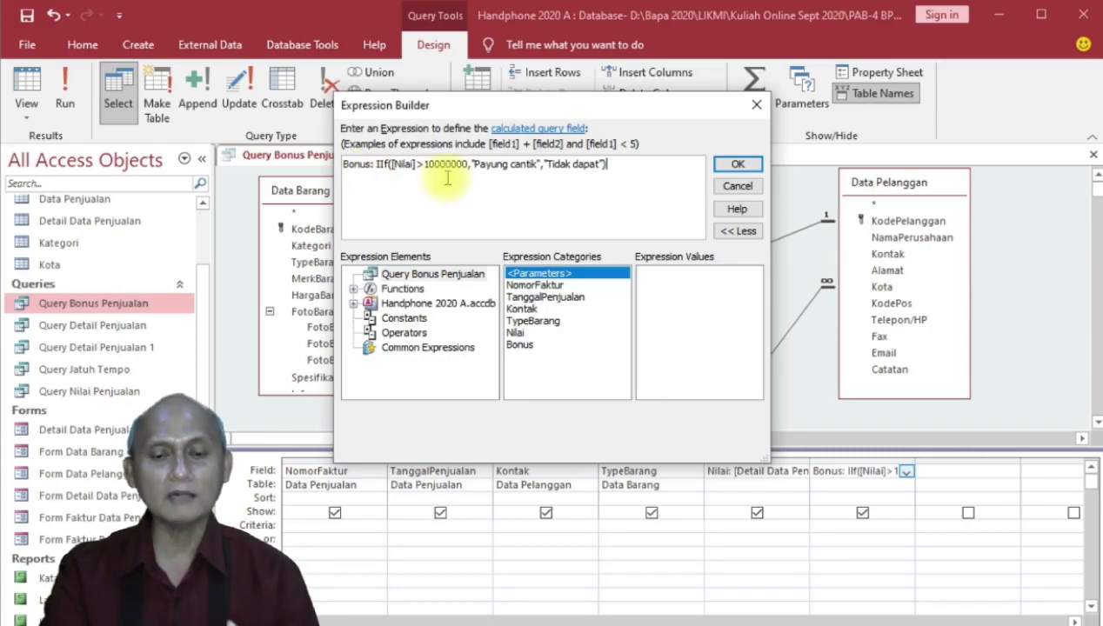
click(739, 160)
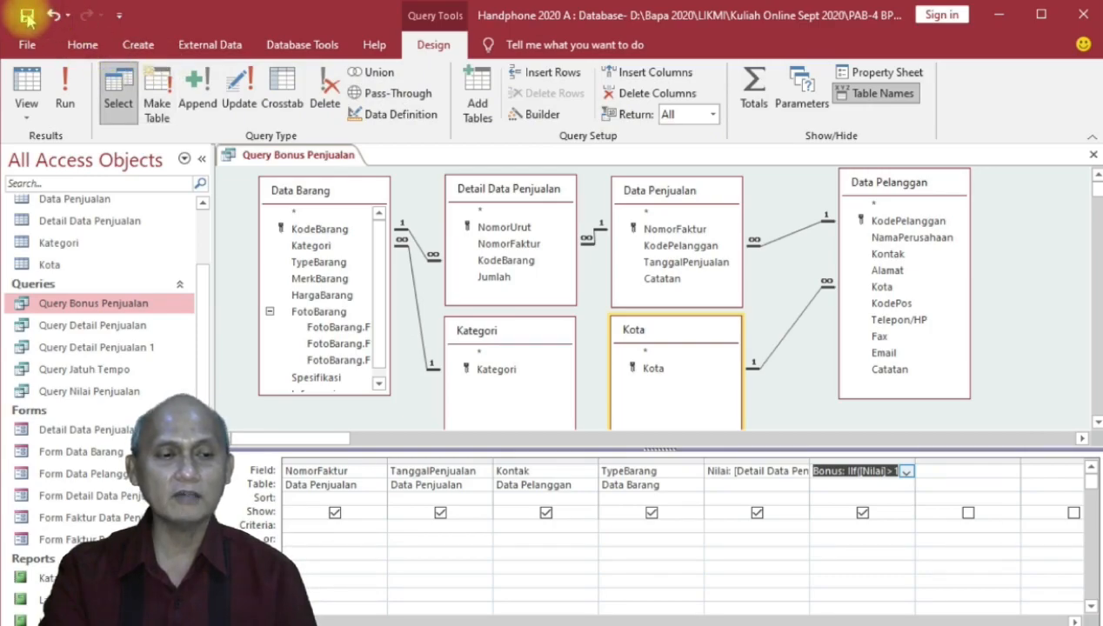
- Run the bonus query to view its records, and close it
click(66, 87)
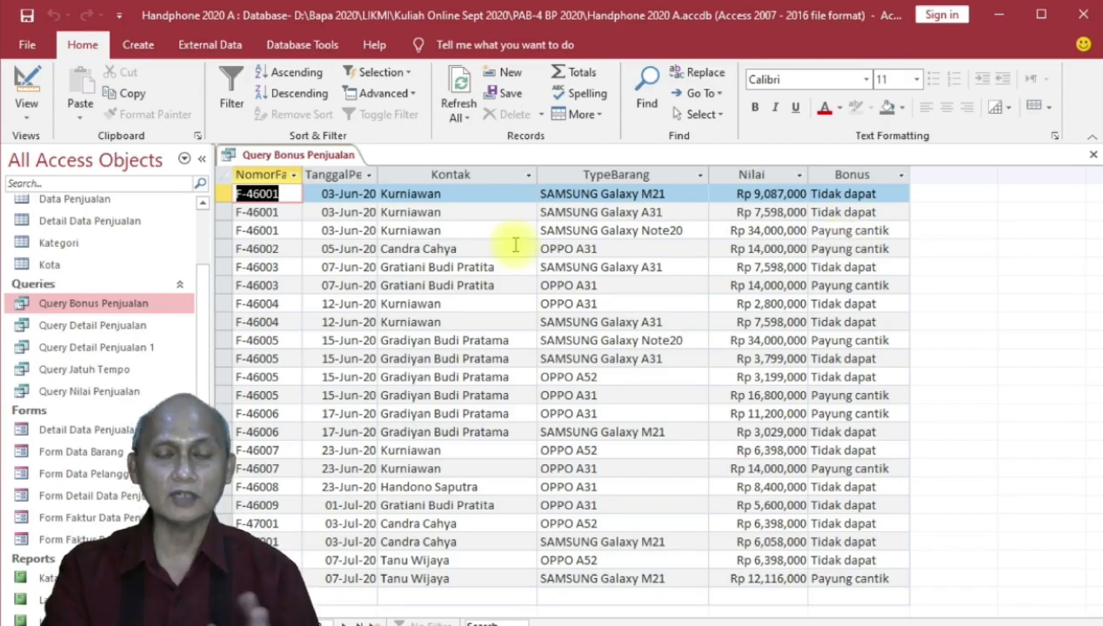
right_click(280, 155)
click(321, 186)
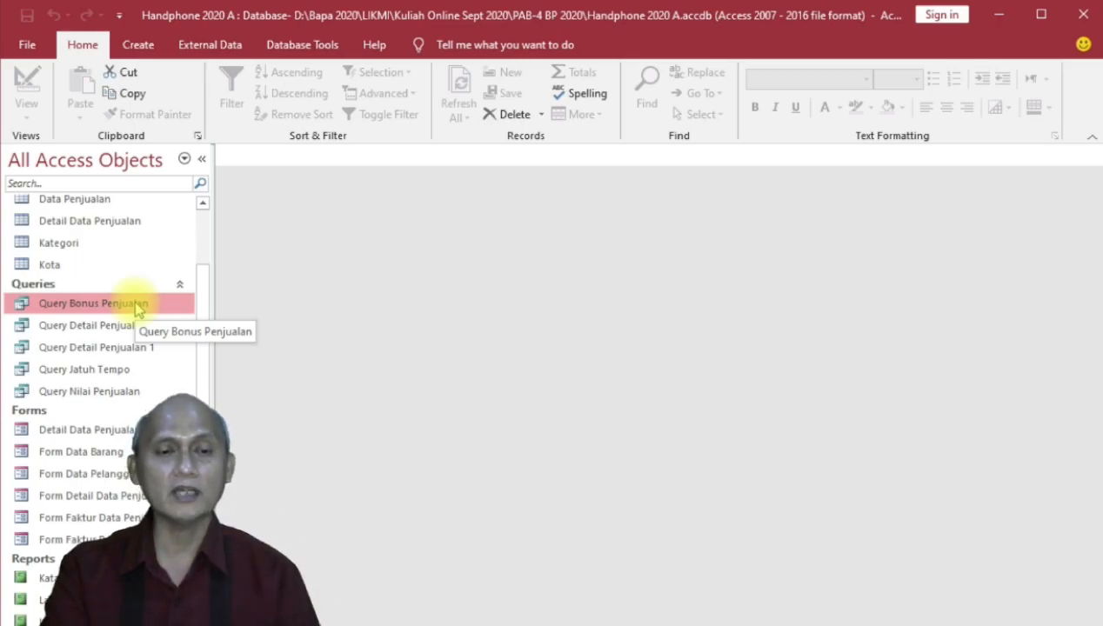
- Start a Report Wizard report based on Query Bonus Penjualan and include all of its fields
click(148, 51)
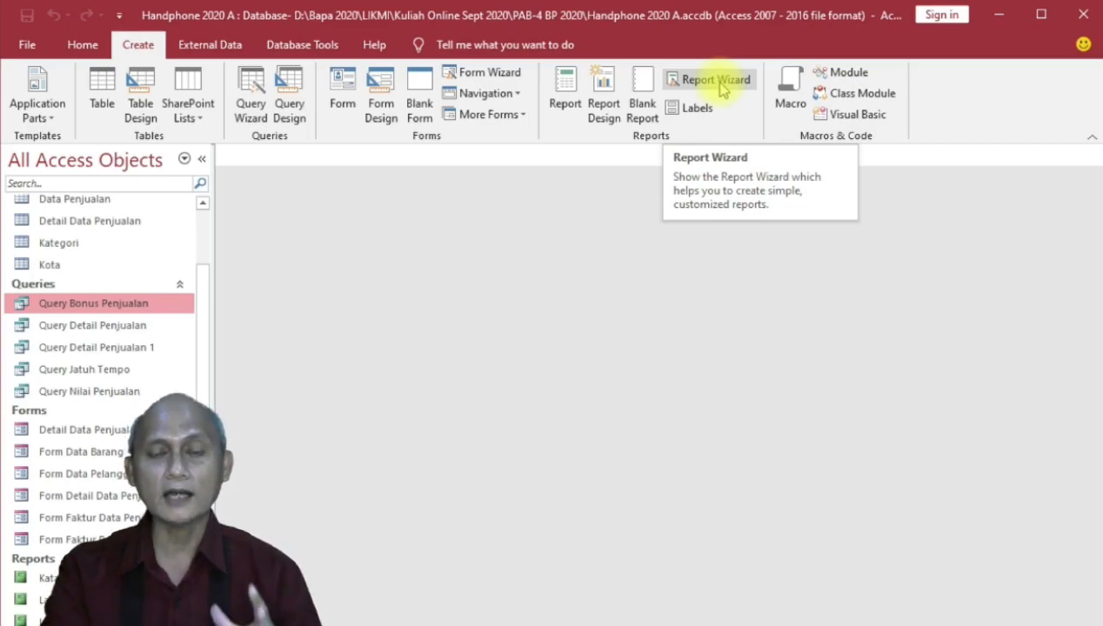
click(721, 87)
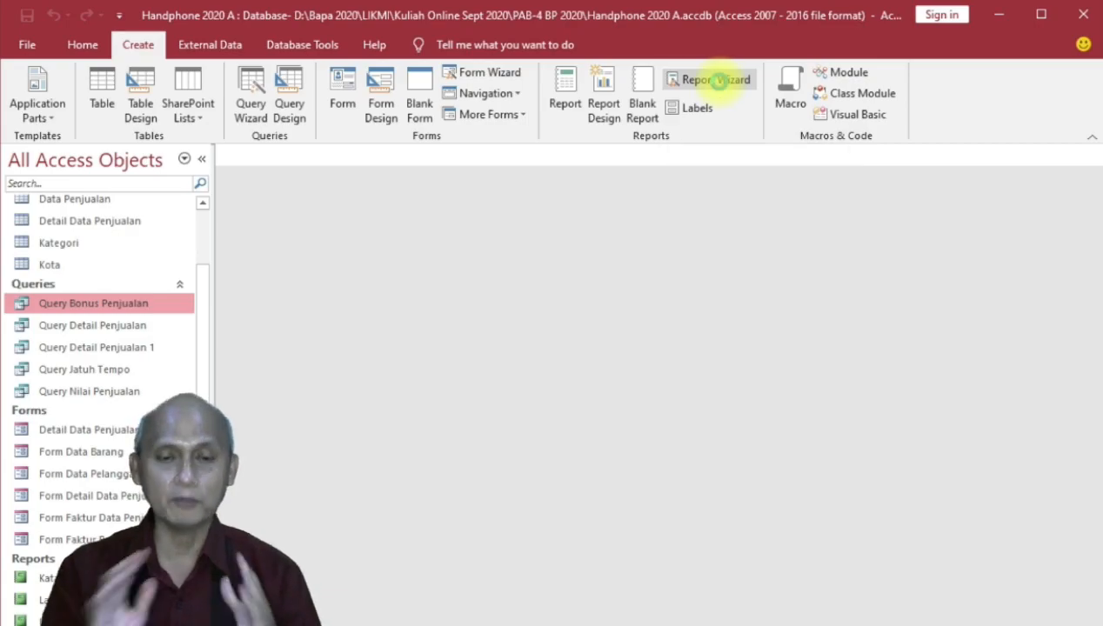
drag(560, 127, 565, 178)
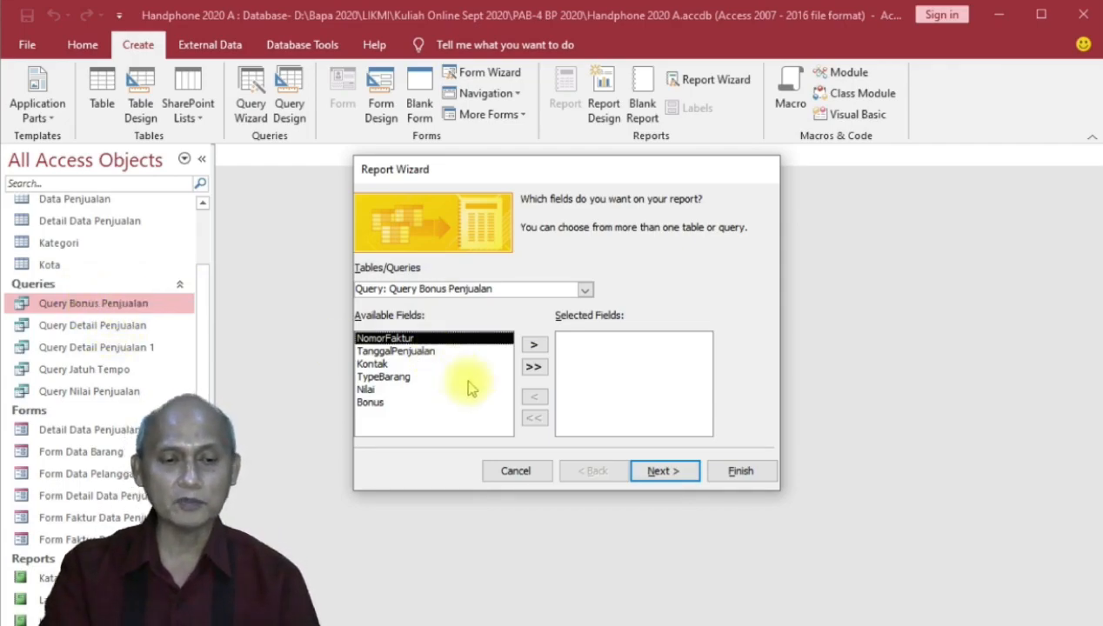
click(534, 369)
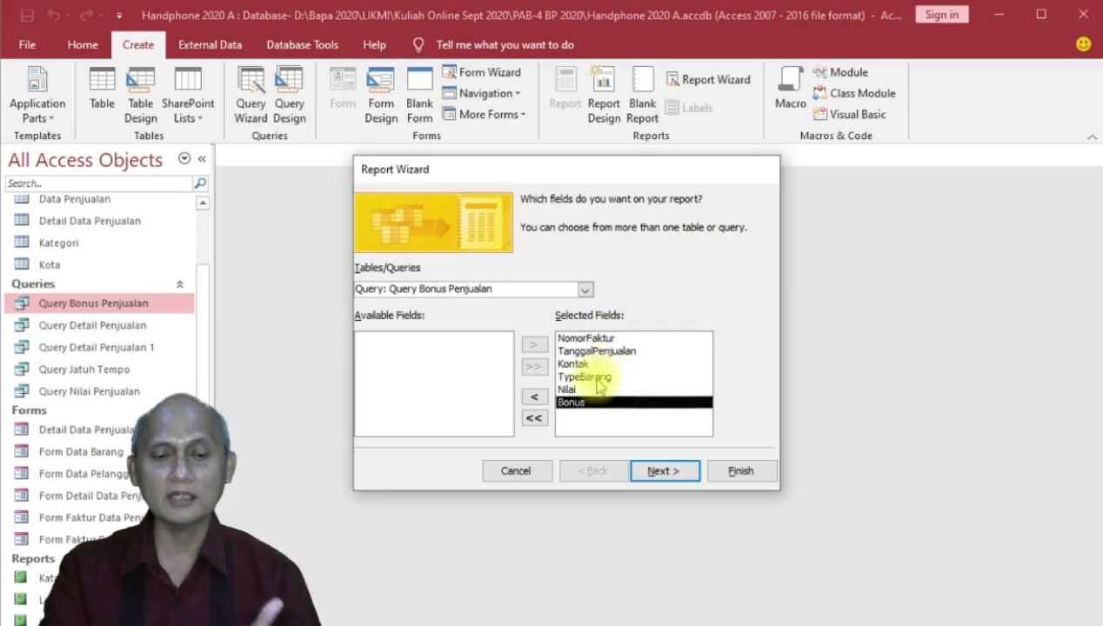
click(677, 474)
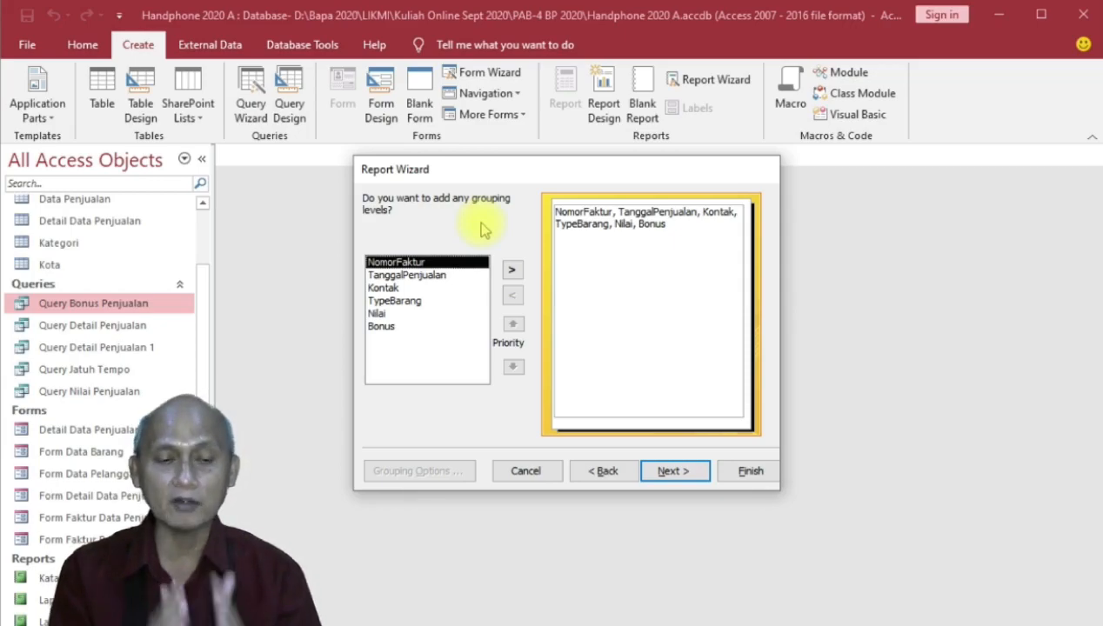
- Add Kontak as the report's only grouping level and continue to the sorting options
double_click(387, 288)
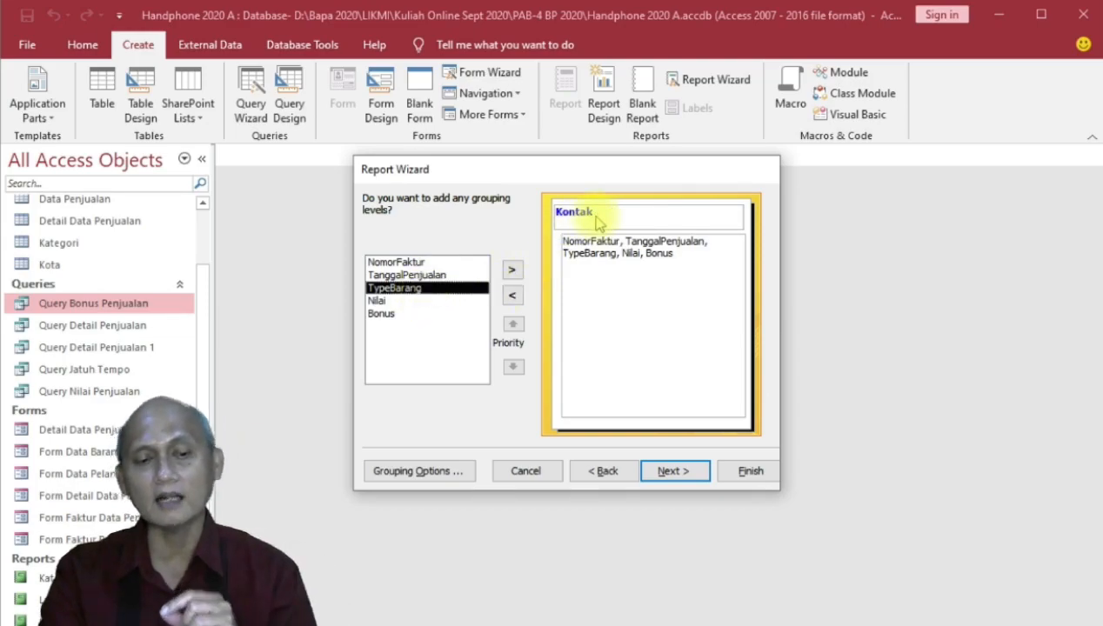
click(513, 298)
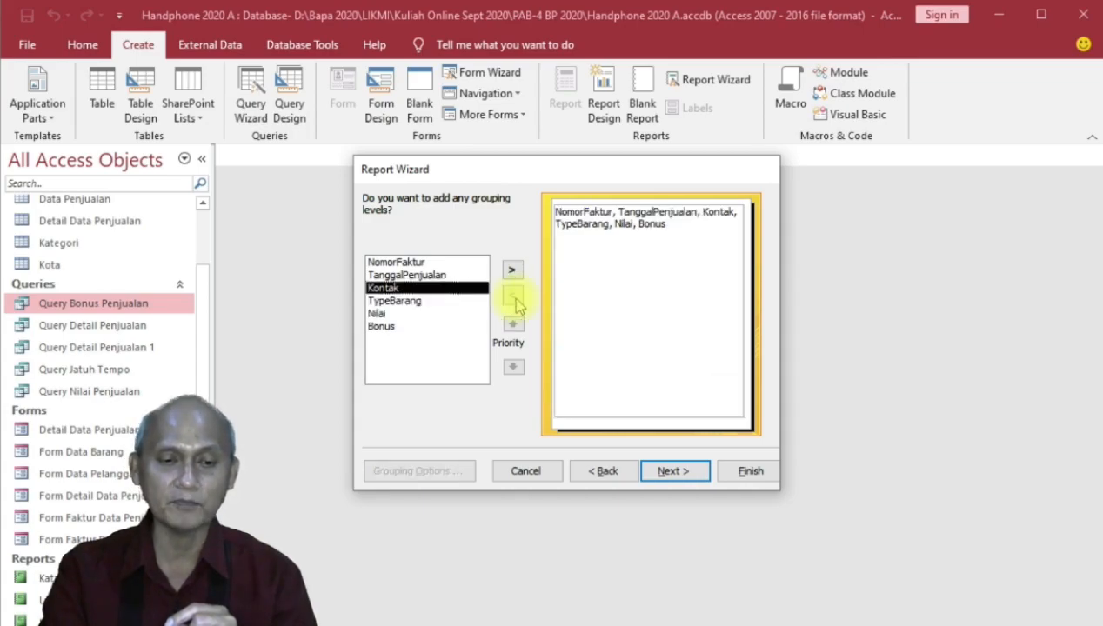
click(514, 272)
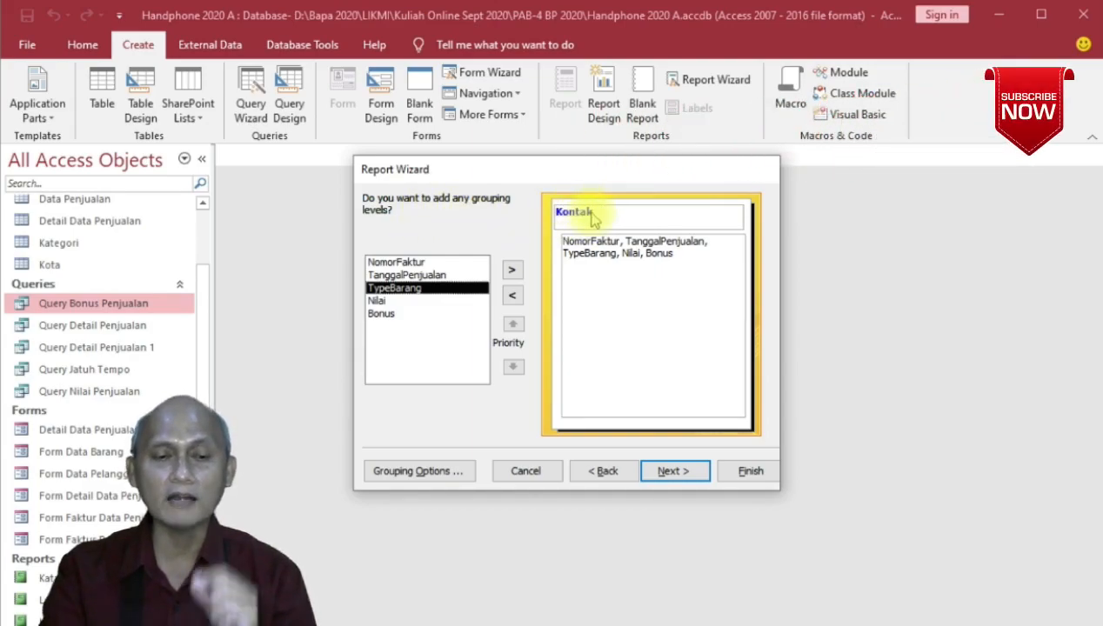
click(675, 476)
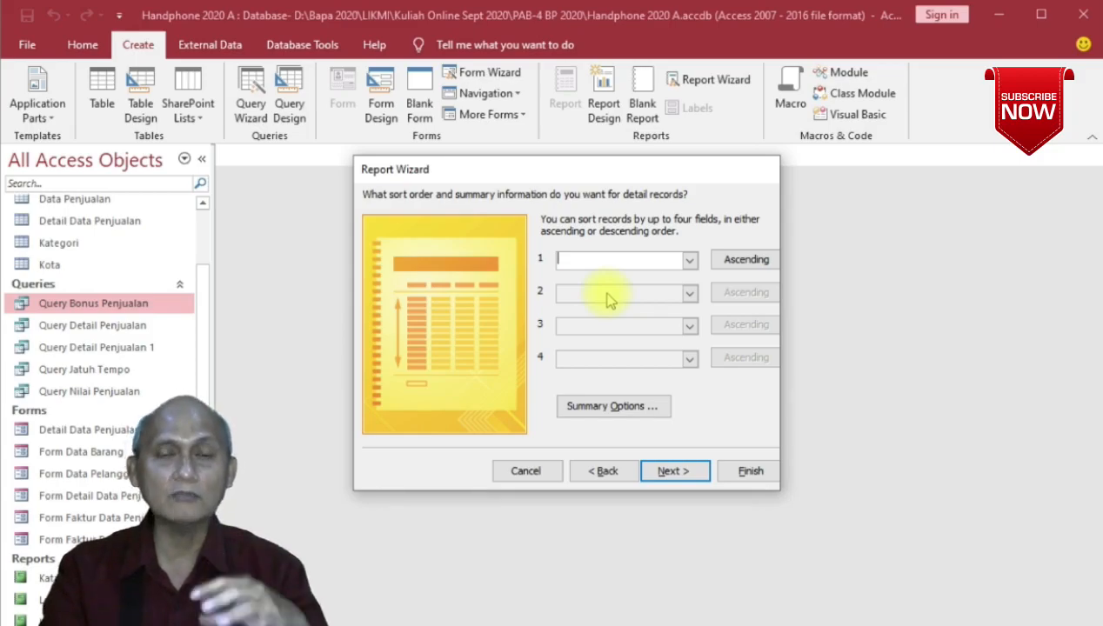
- Sort the report's detail records by NomorFaktur in ascending order
click(689, 261)
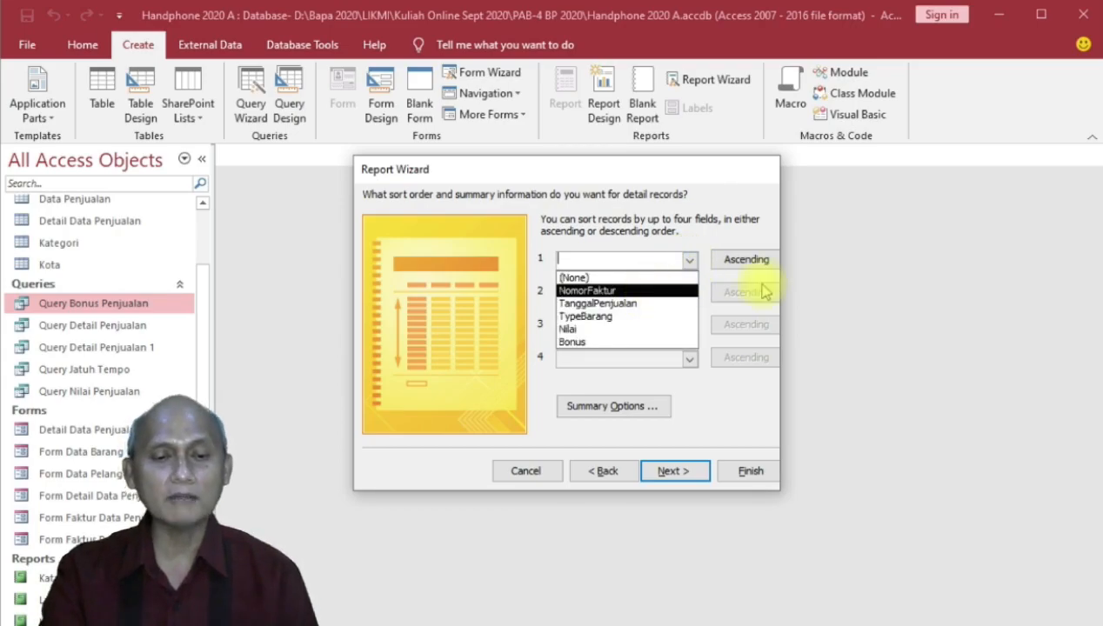
click(641, 291)
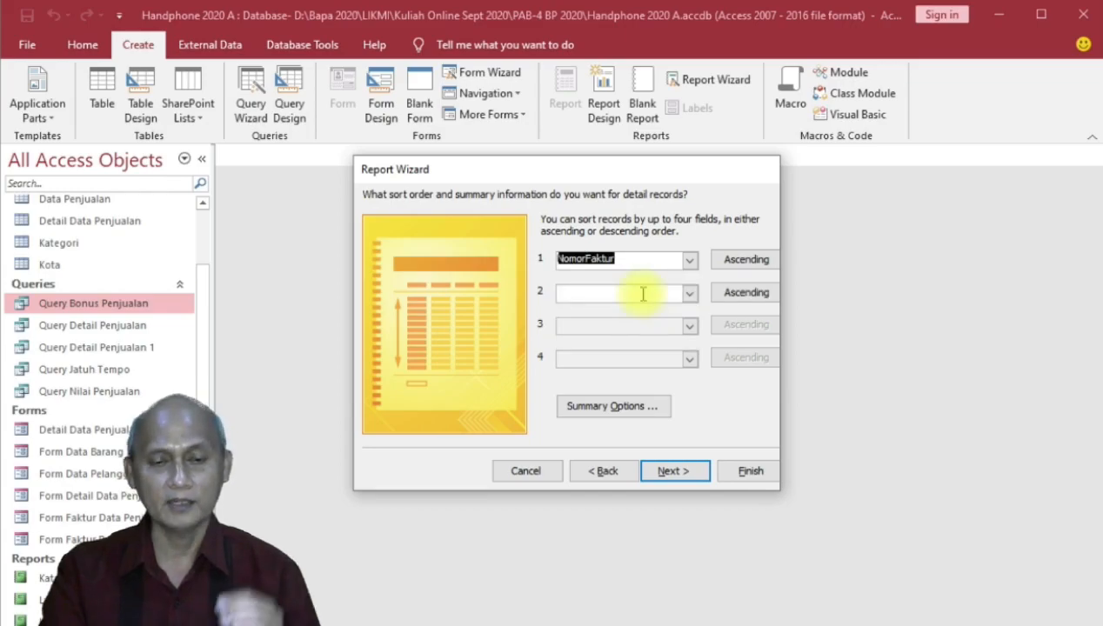
click(725, 264)
click(725, 264)
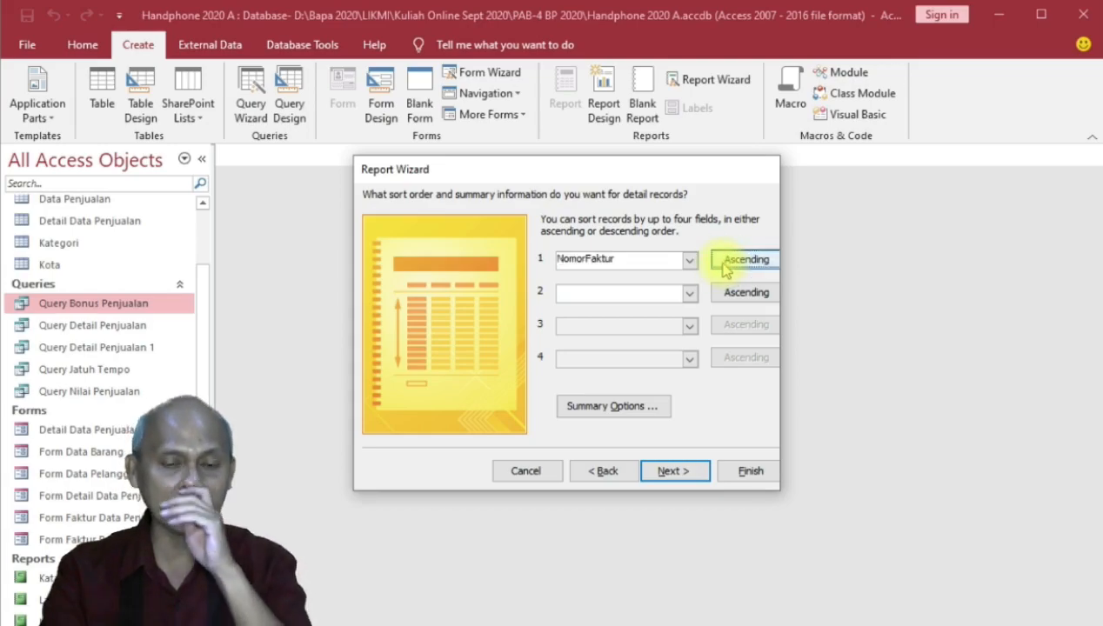
- Add a Sum of Nilai to the report's summary options, showing detail and summary, and continue to the layout choices
click(665, 414)
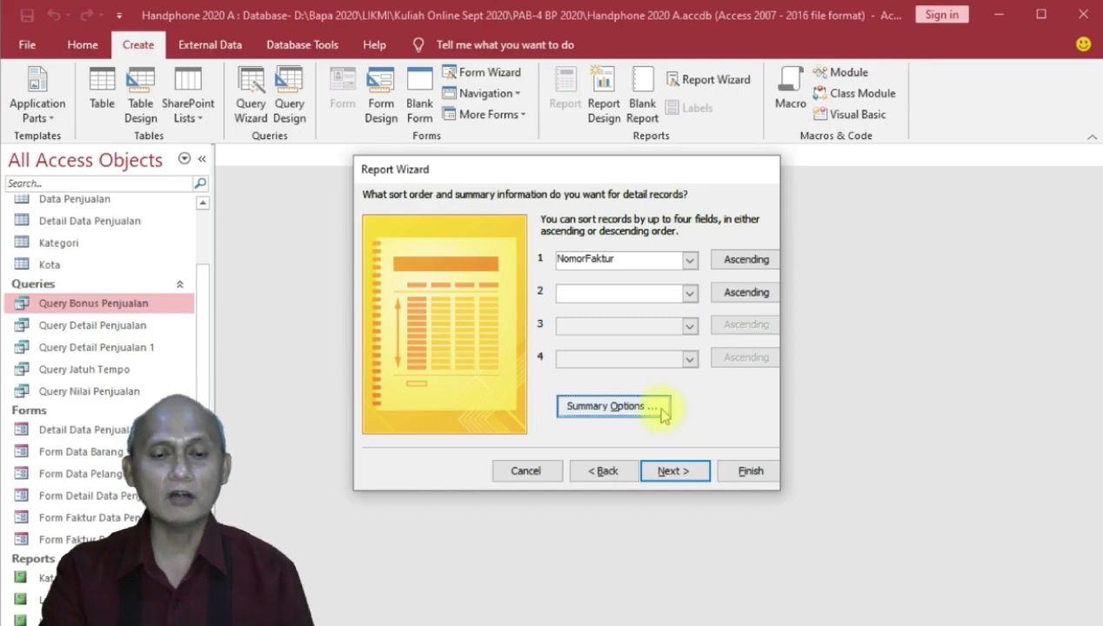
click(661, 414)
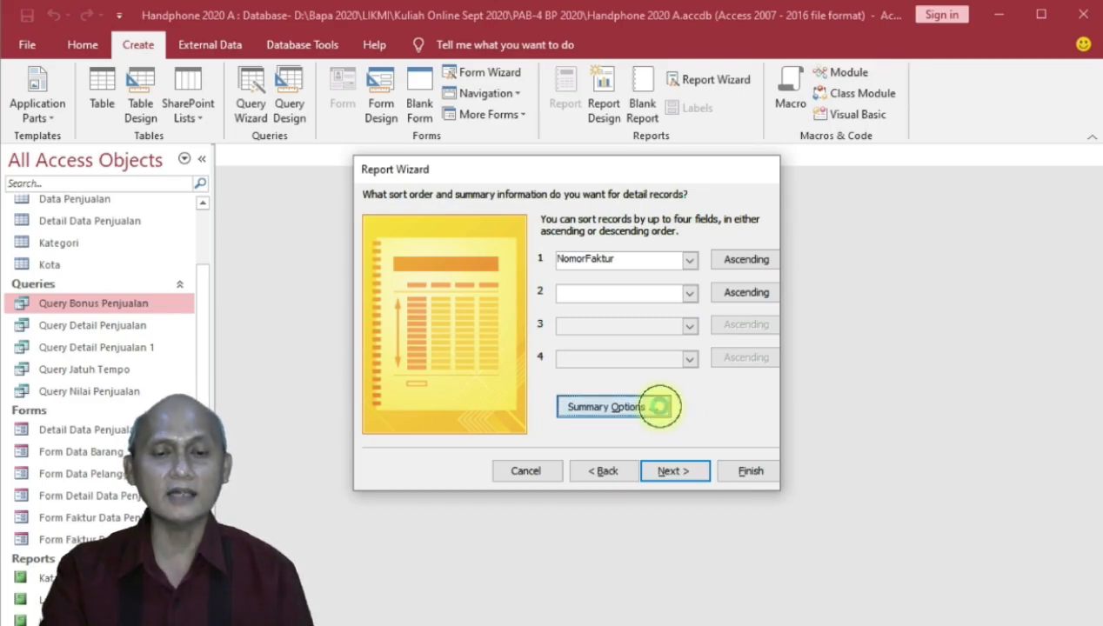
drag(544, 128, 701, 248)
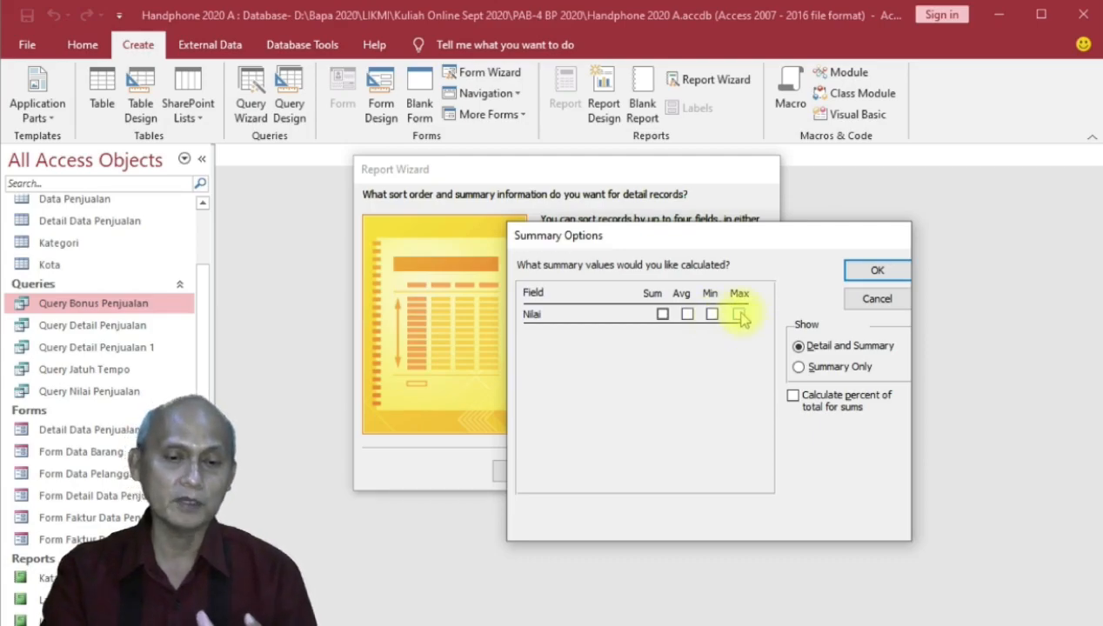
click(663, 315)
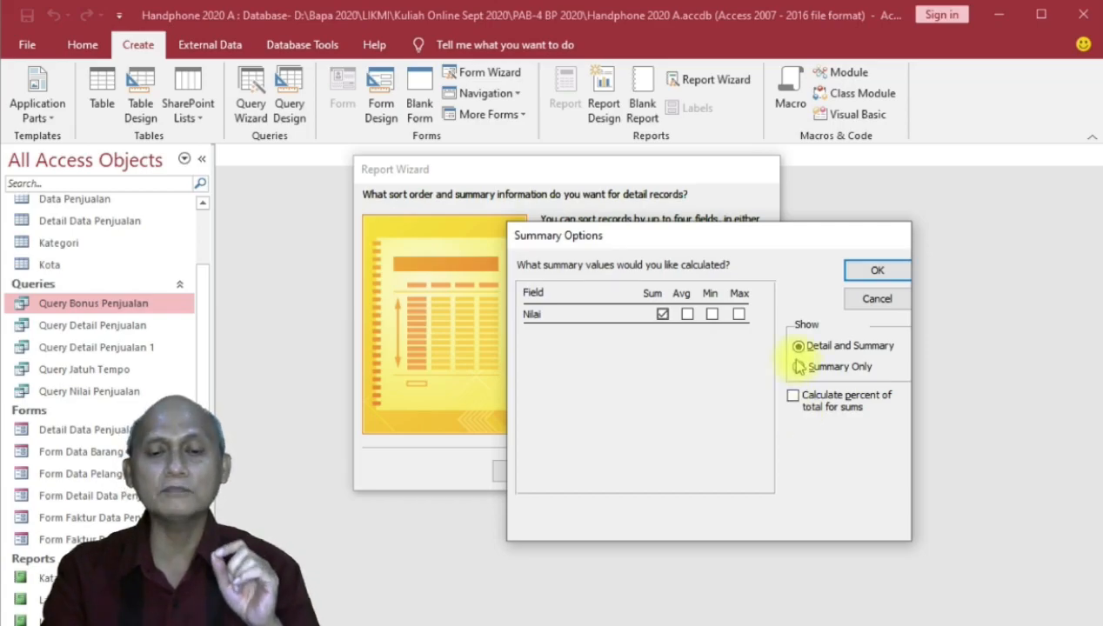
click(873, 272)
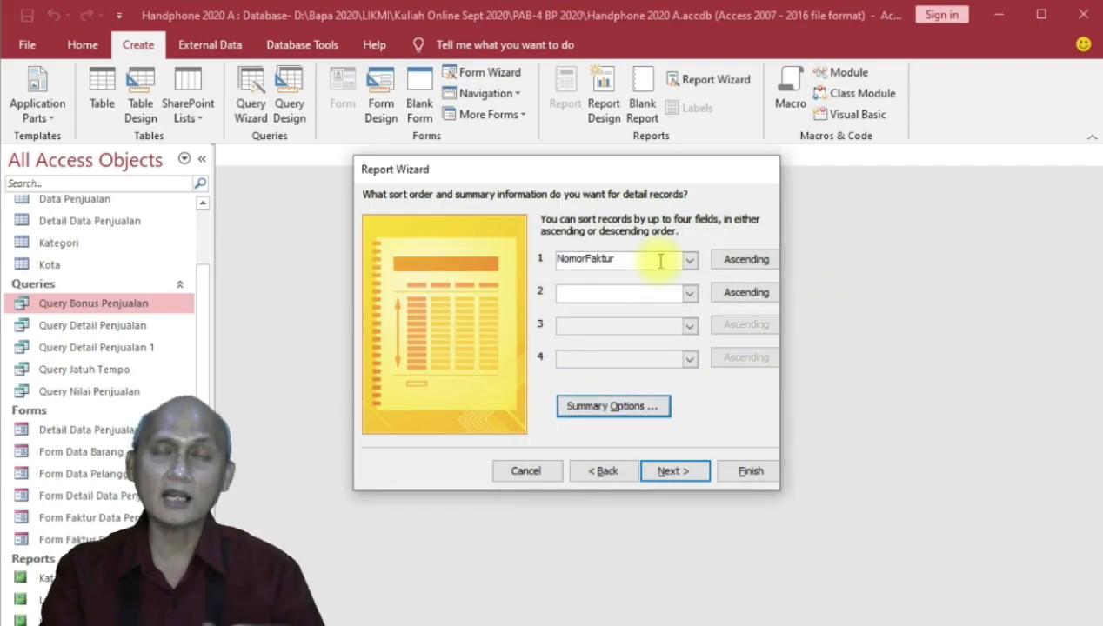
click(674, 472)
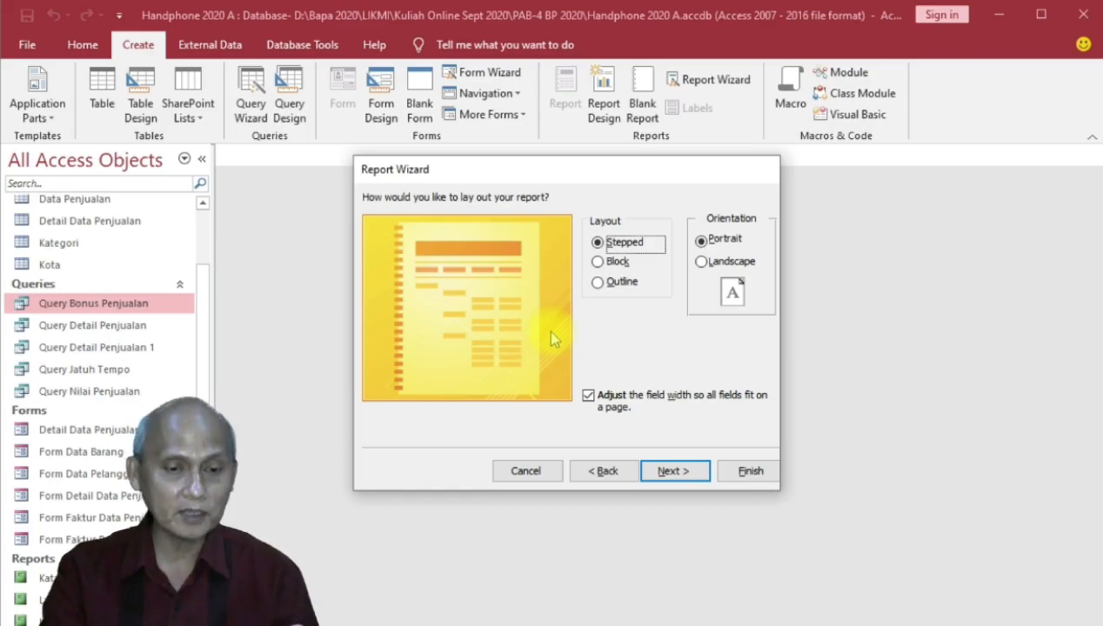
- Compare the Block and Outline layouts, keep Stepped with Landscape orientation, and continue to the report title settings
click(599, 262)
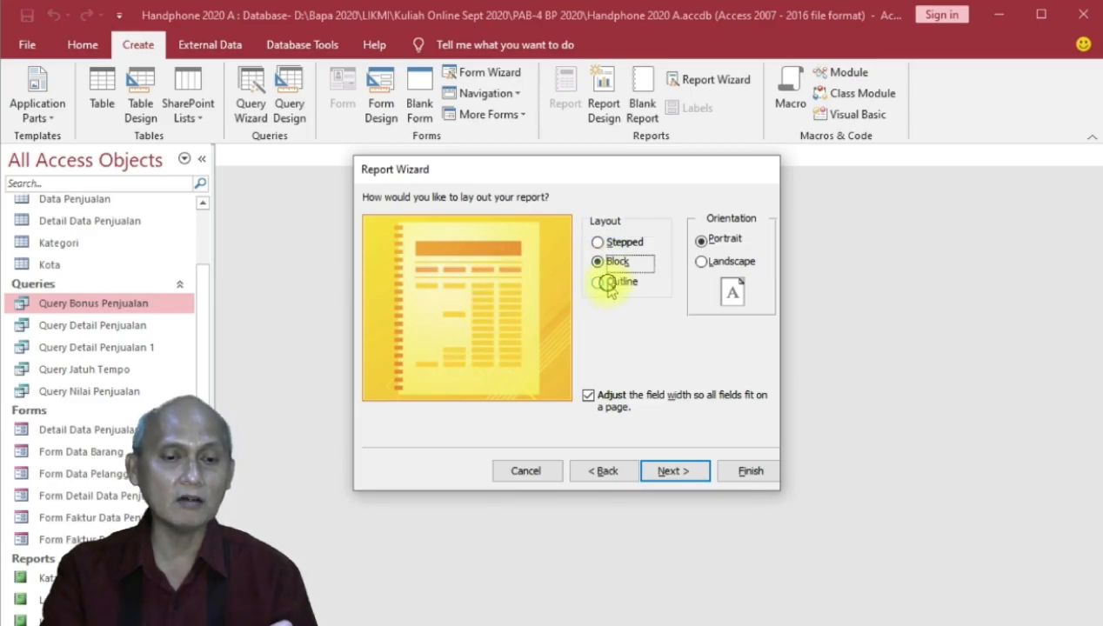
click(599, 282)
click(599, 243)
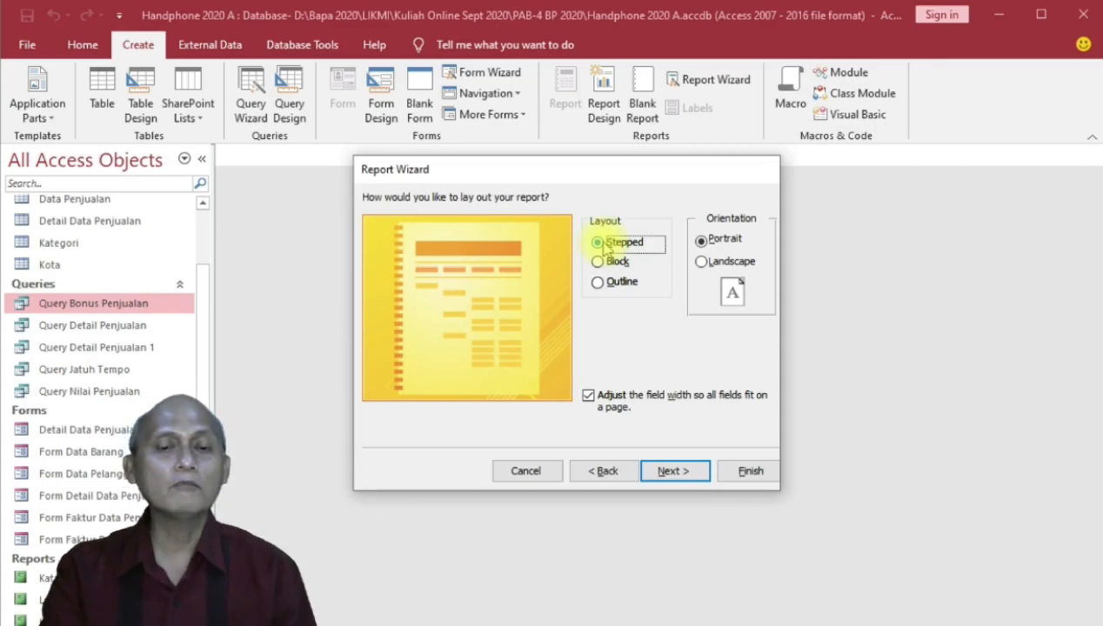
click(701, 263)
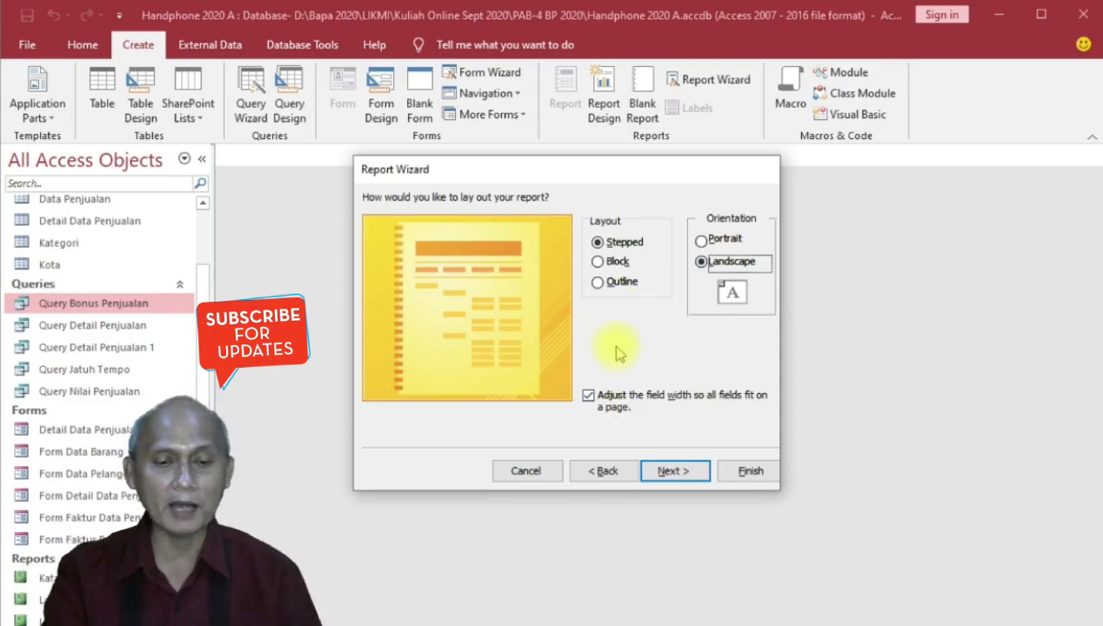
click(673, 473)
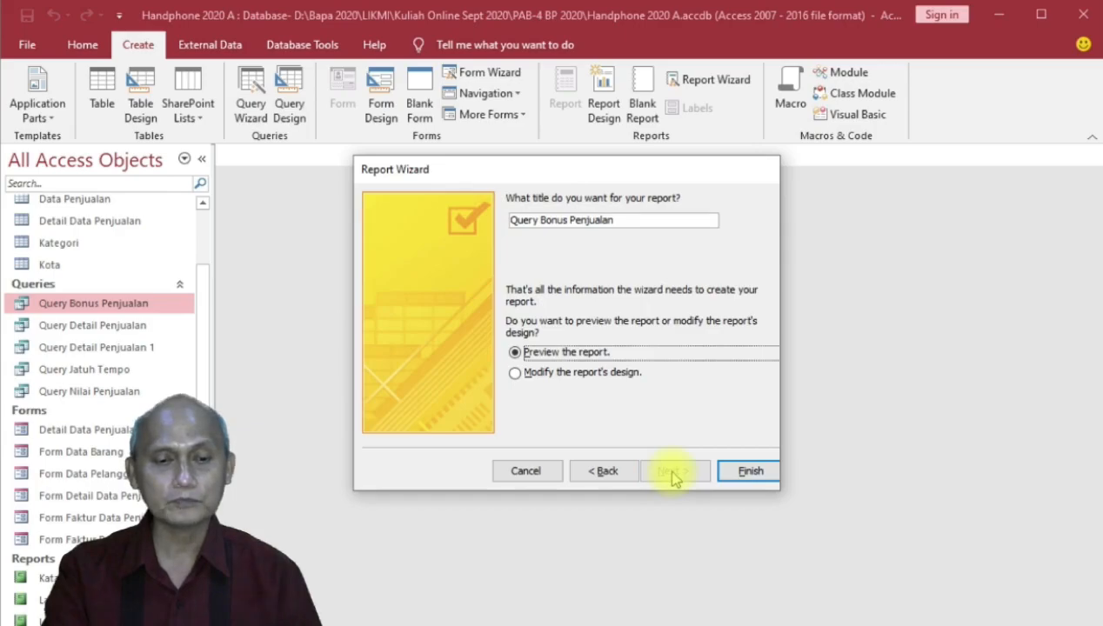
- Title the report "Laporan Bonus Penjualan" and finish the wizard with the report preview
click(537, 222)
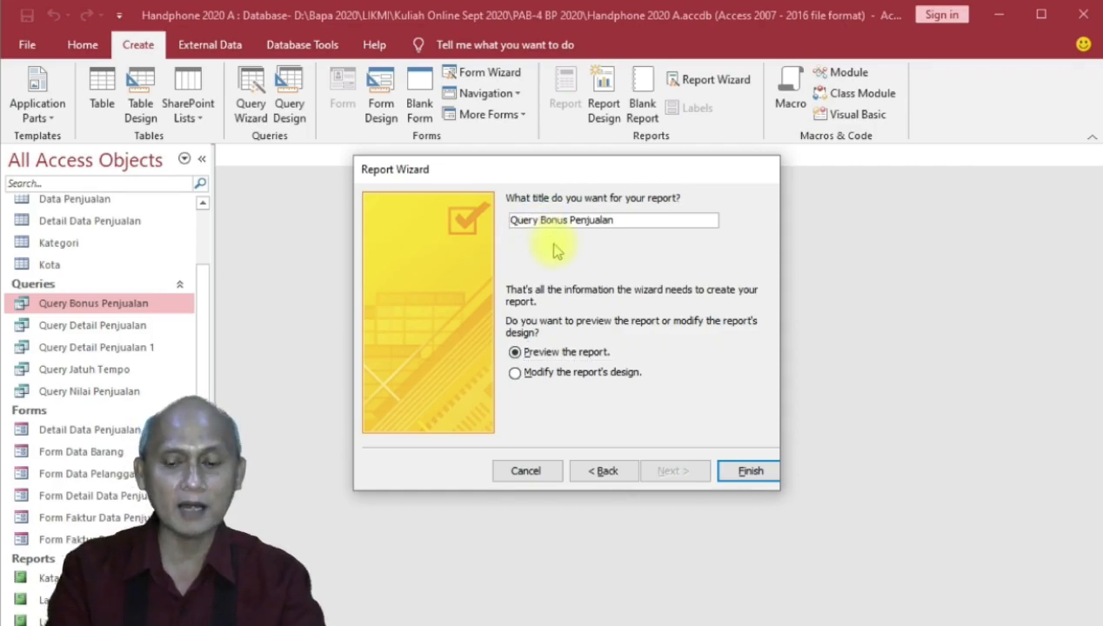
key(BackSpace)
key(BackSpace)
key(BackSpace)
key(BackSpace)
key(BackSpace)
key(BackSpace)
text(Laporan)
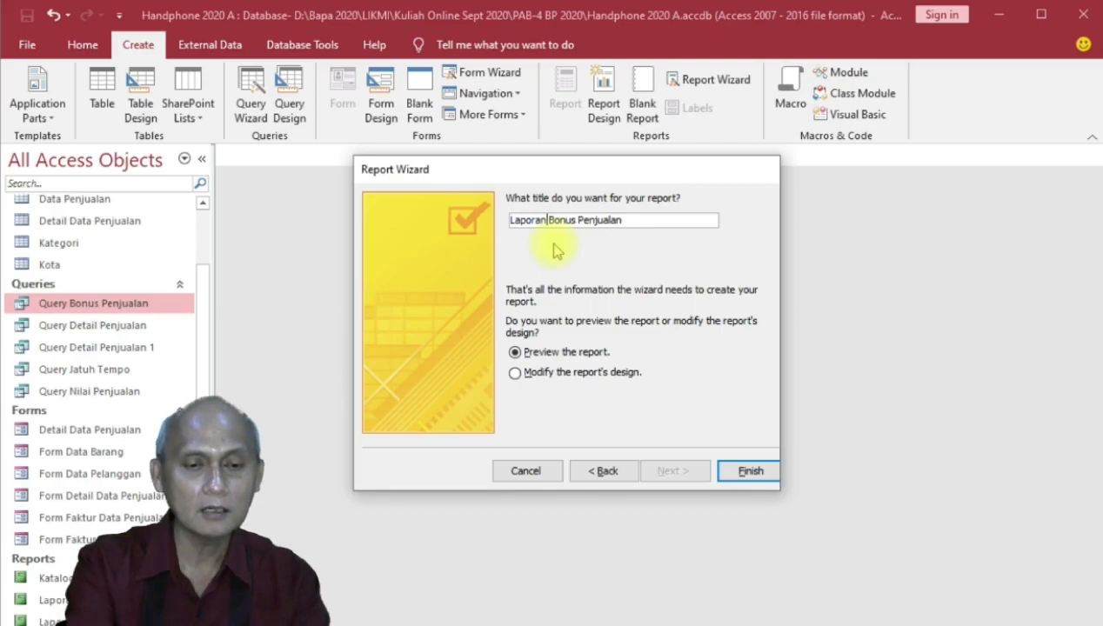
key(BackSpace)
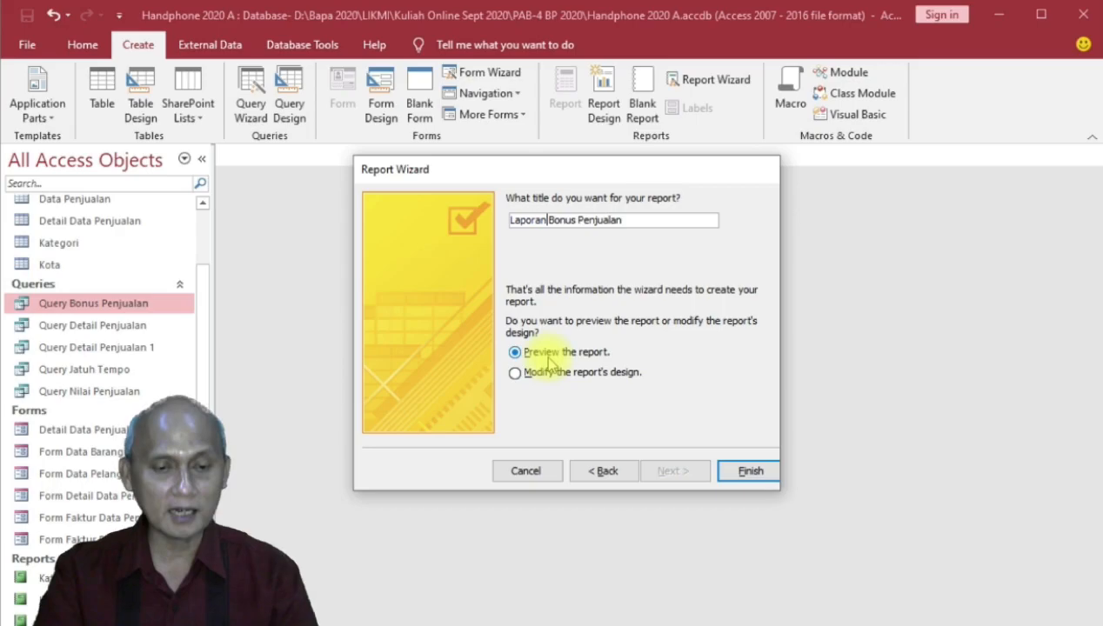
click(737, 471)
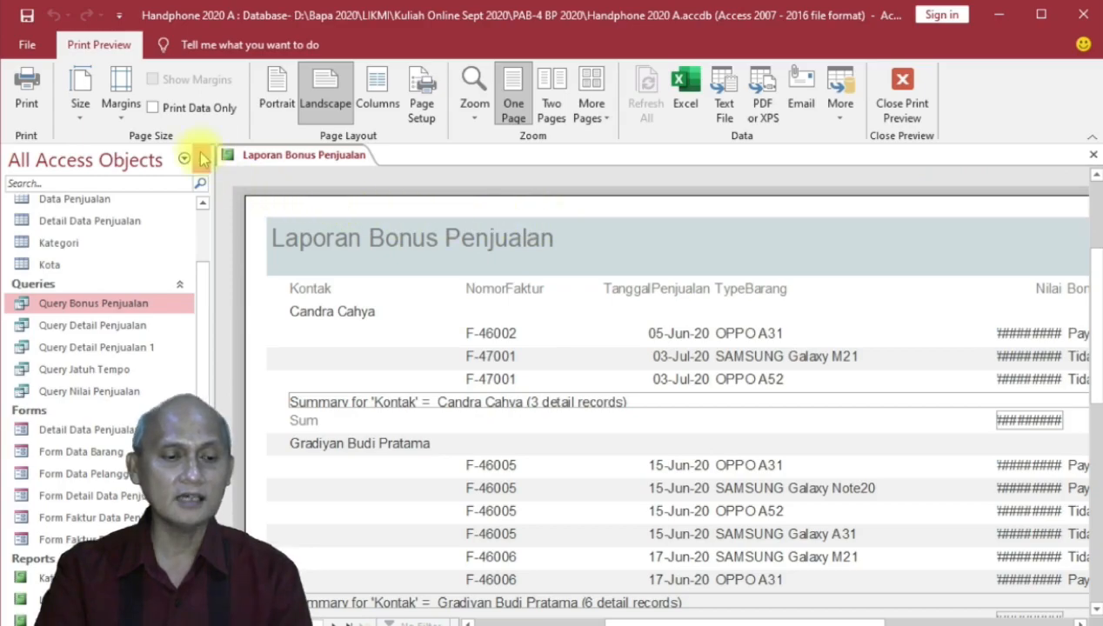
- Locate the report among the database's reports and collapse the Navigation Pane
scroll(207, 346, down, 1)
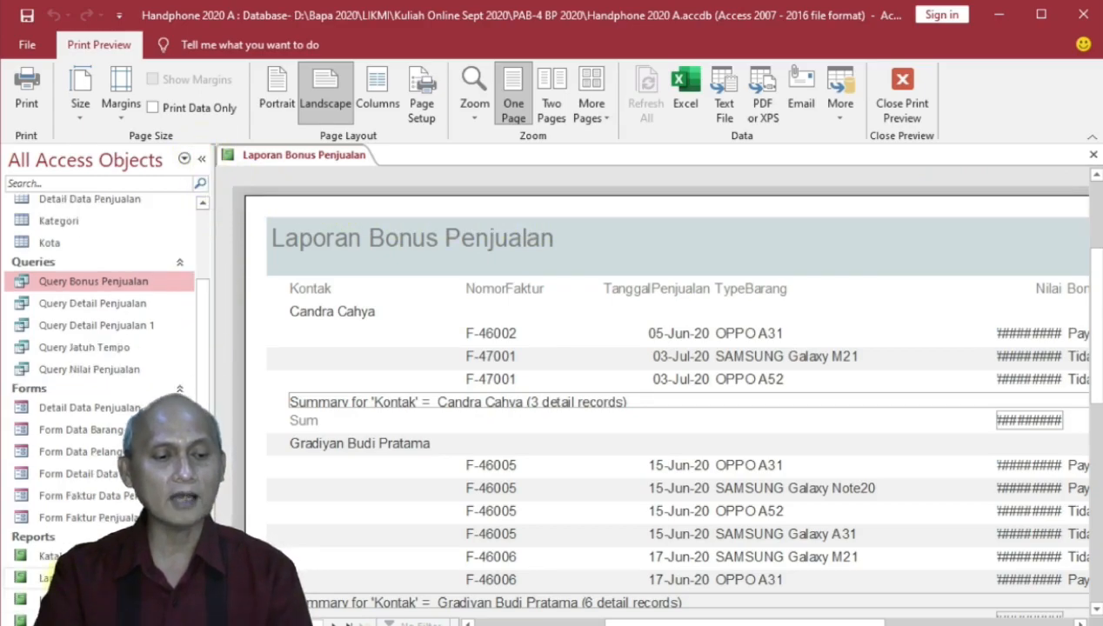
click(96, 578)
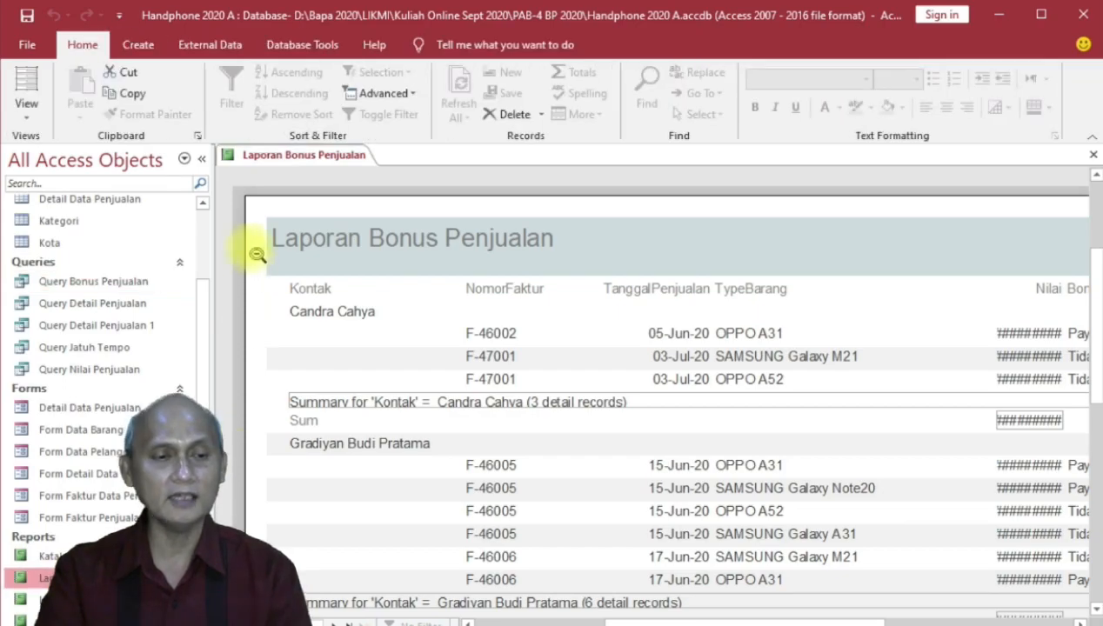
click(205, 163)
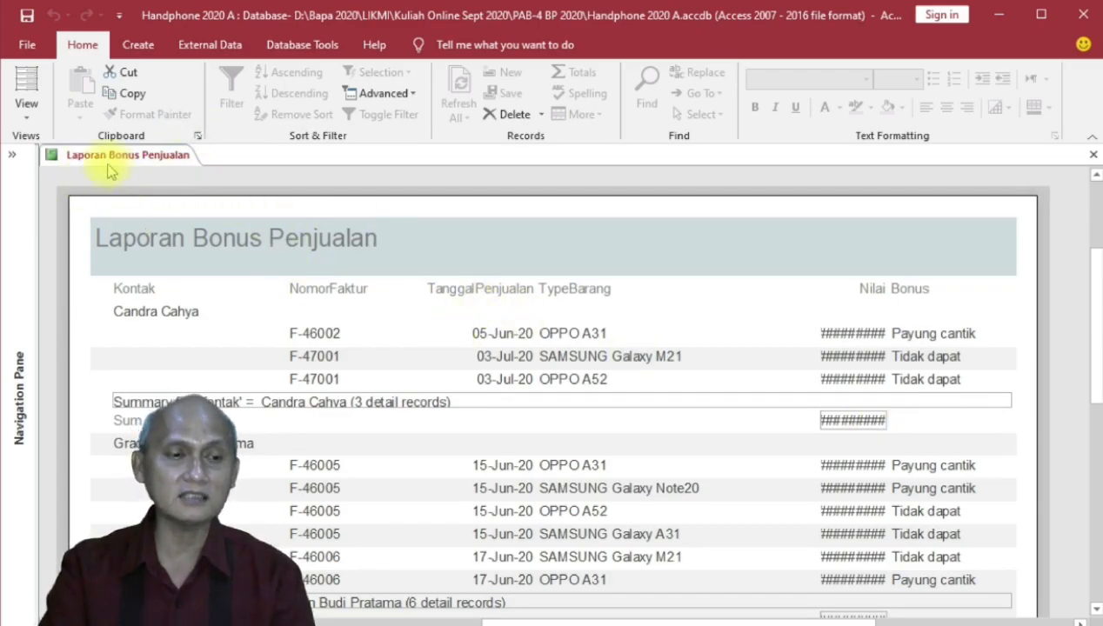
- Open Laporan Bonus Penjualan in Design View and close the Field List
click(33, 115)
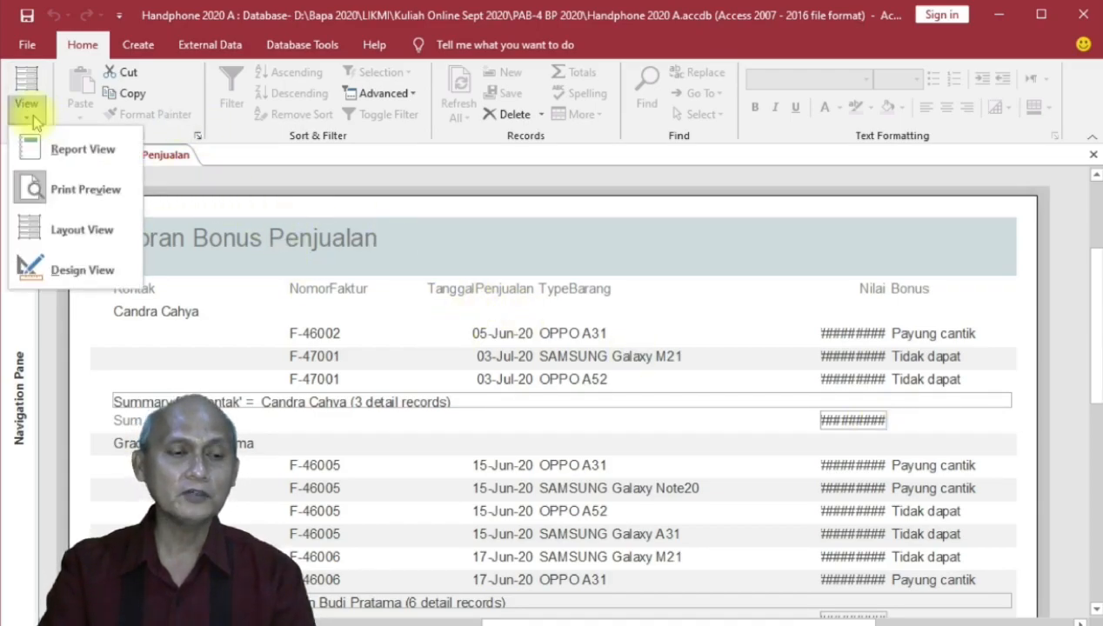
click(74, 270)
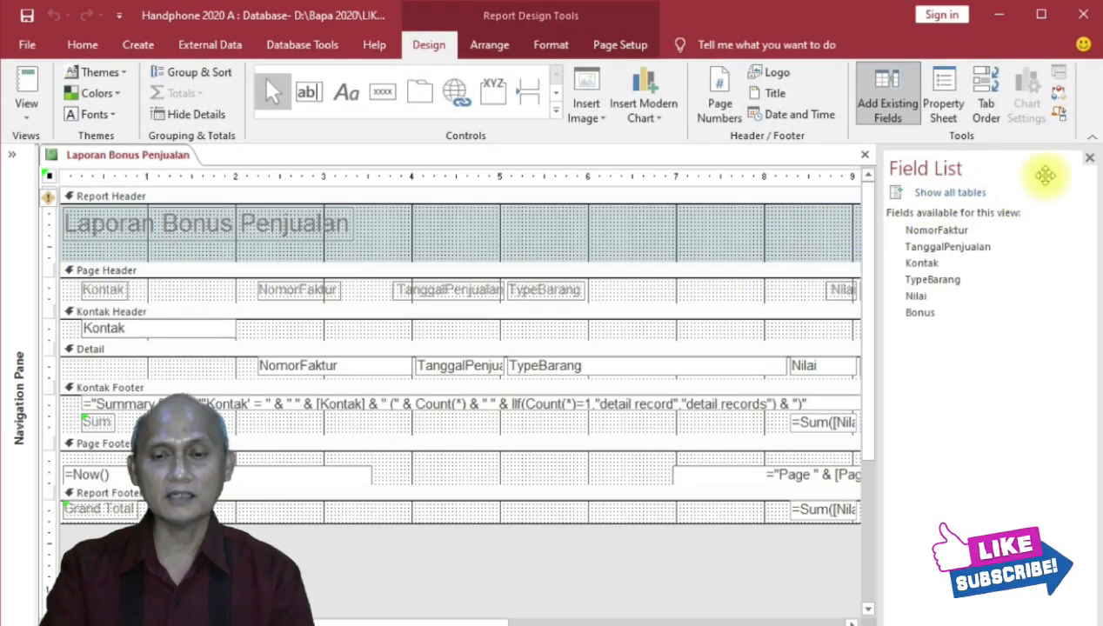
click(1090, 159)
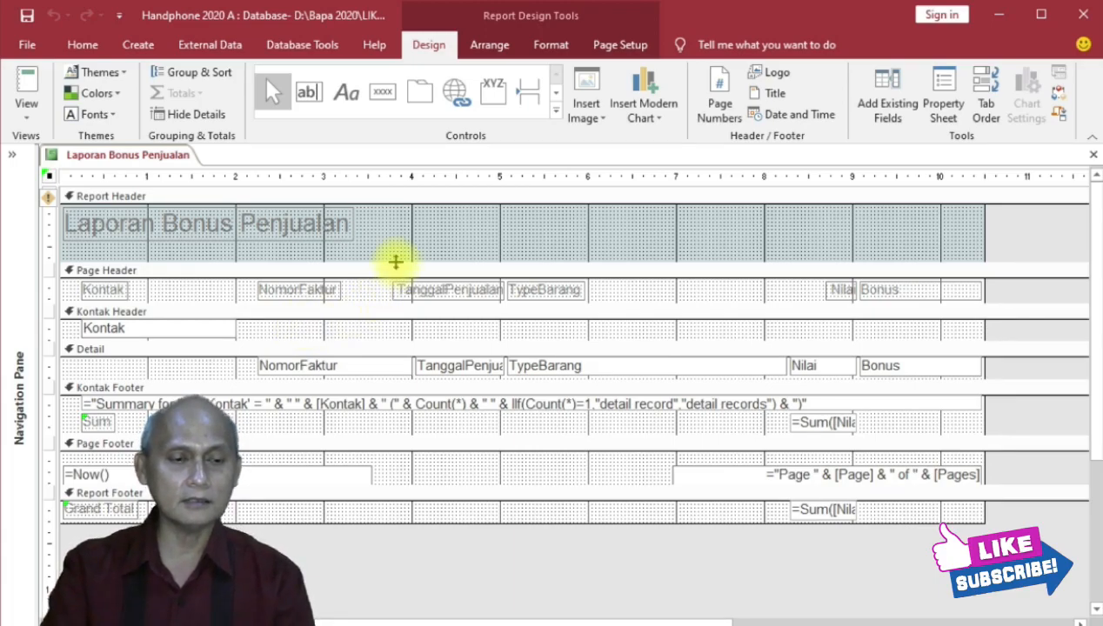
- Make the Report Header section slightly taller
drag(396, 261, 392, 294)
drag(392, 300, 394, 269)
click(174, 358)
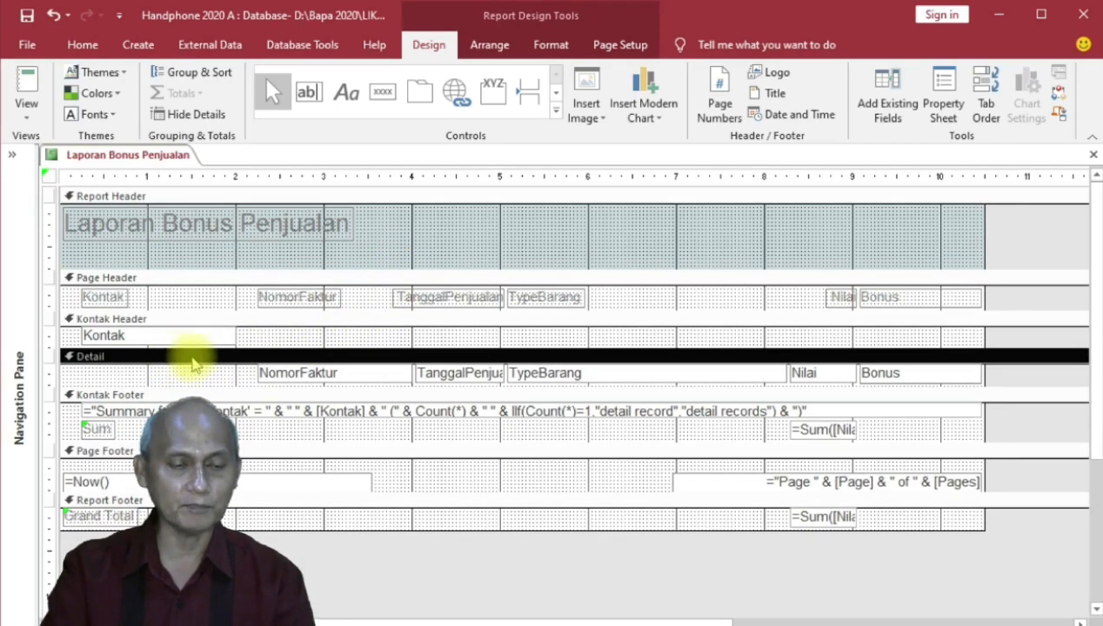
- Narrow the NomorFaktur text box in the Detail section to match the width of its header label
click(311, 306)
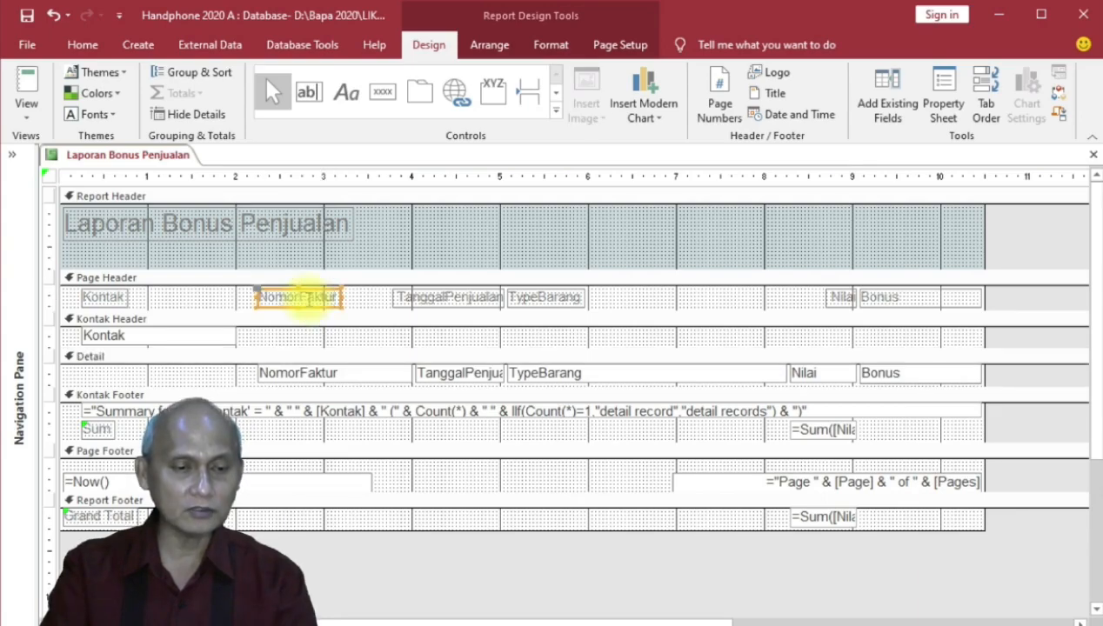
click(295, 371)
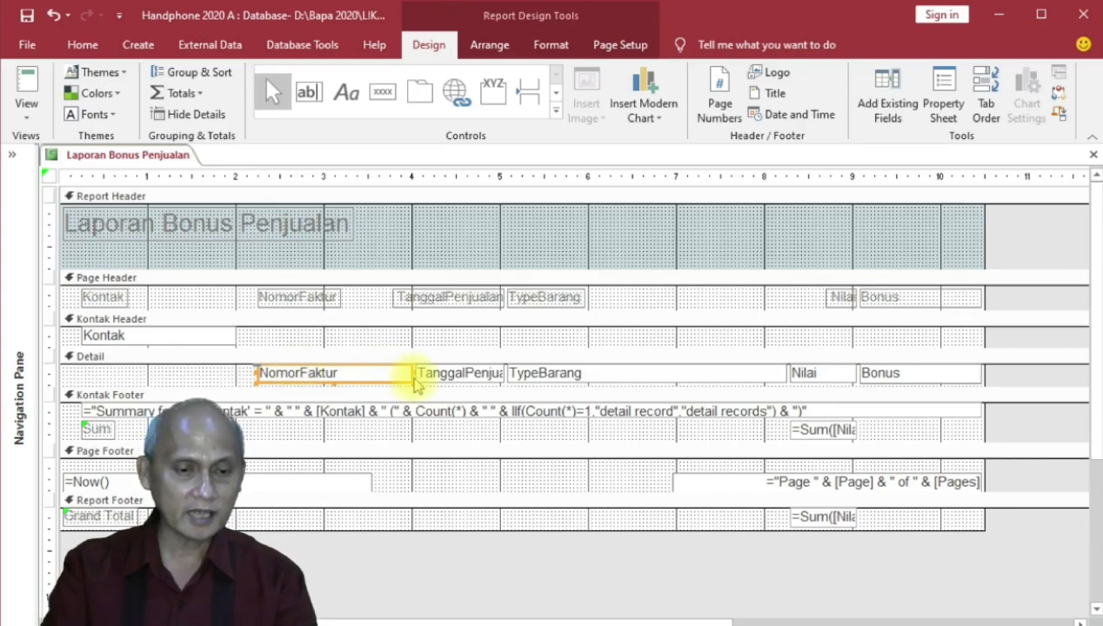
drag(409, 373, 345, 373)
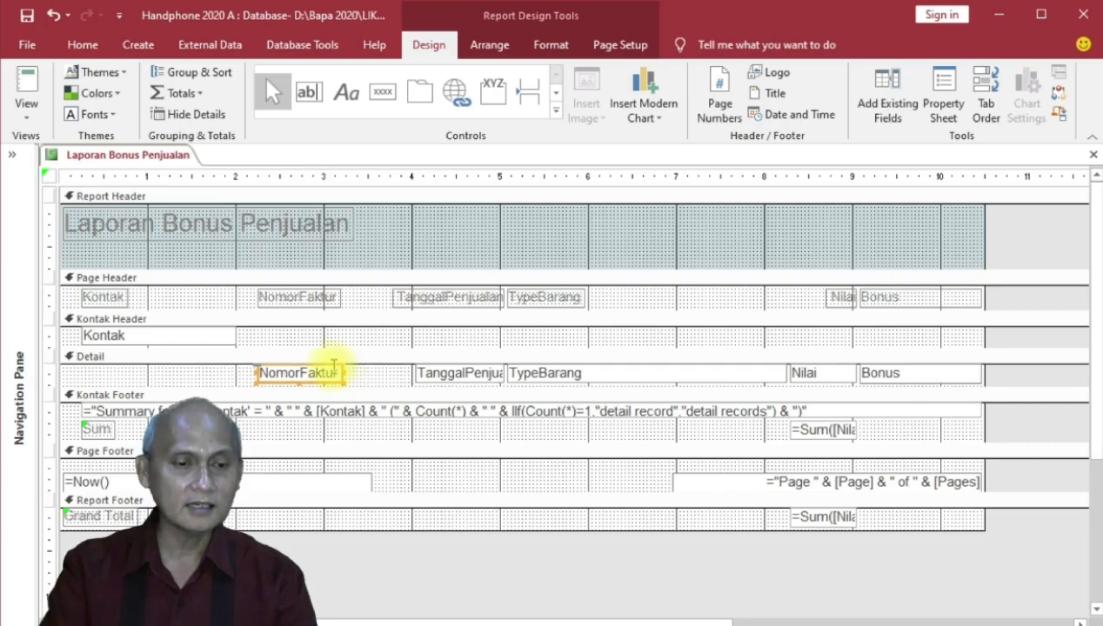
- Move the NomorFaktur header label and text box together to the left, starting at about 1.7 on the ruler
click(296, 297)
shift+click(288, 376)
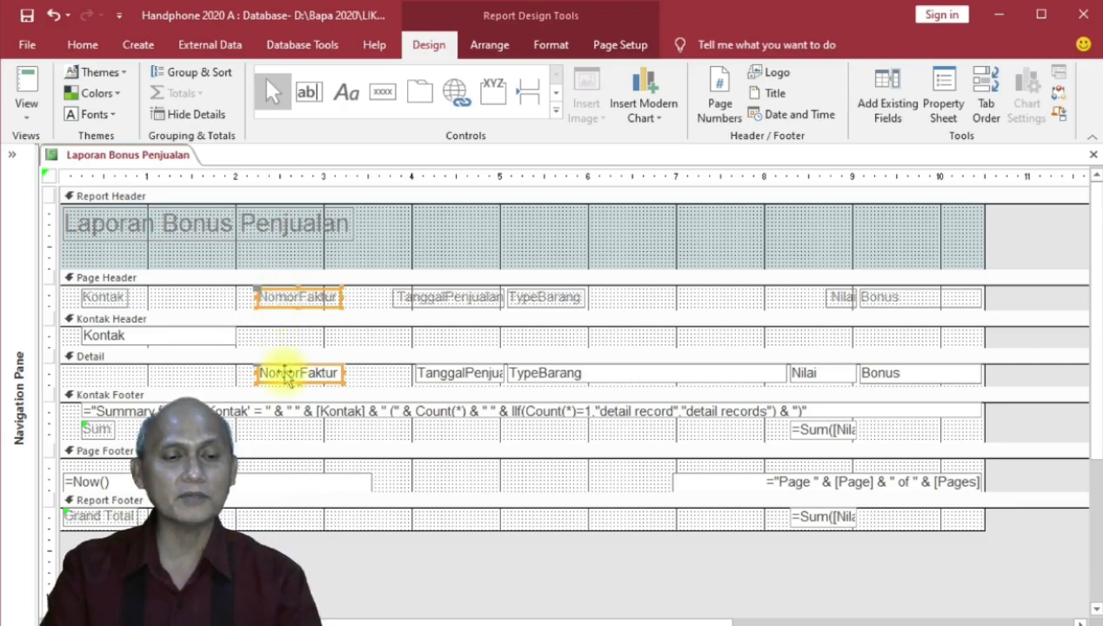
key(Left)
key(Left)
key(Left)
key(Left)
key(Left)
key(Left)
key(Left)
key(Left)
key(Left)
key(Left)
key(Left)
key(Left)
key(Left)
key(Left)
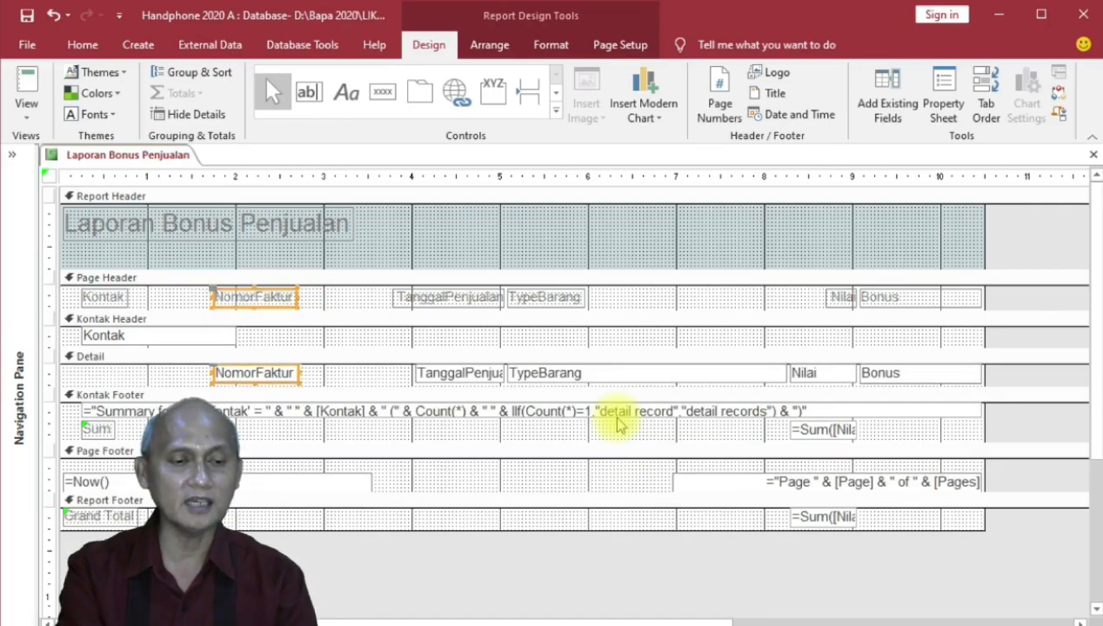
key(Left)
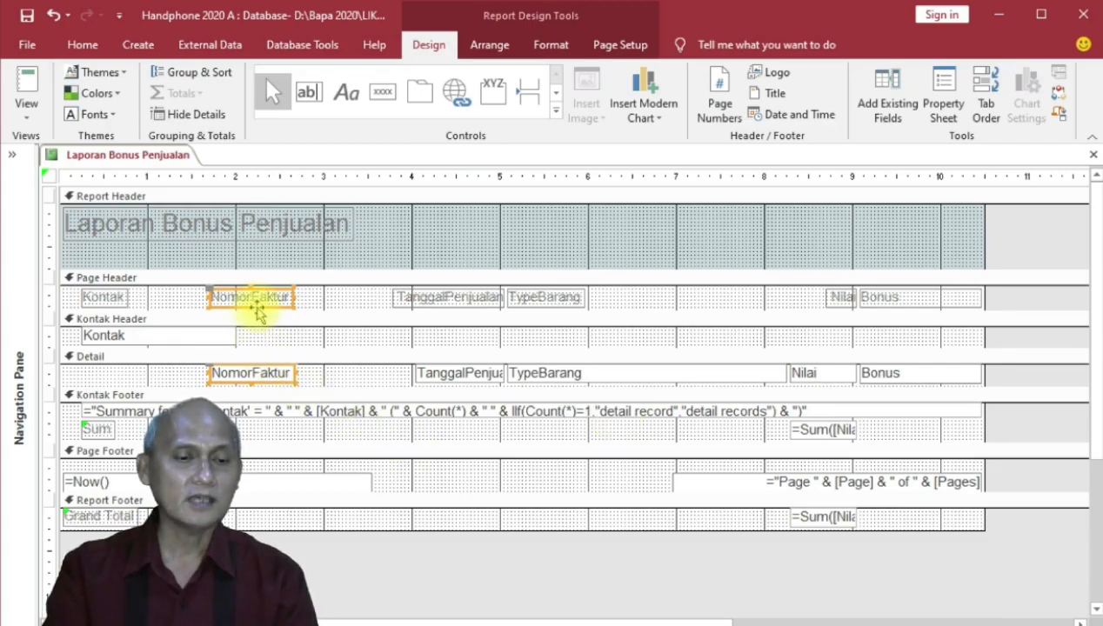
- Change the NomorFaktur header label text to "Nomor Faktur"
click(327, 309)
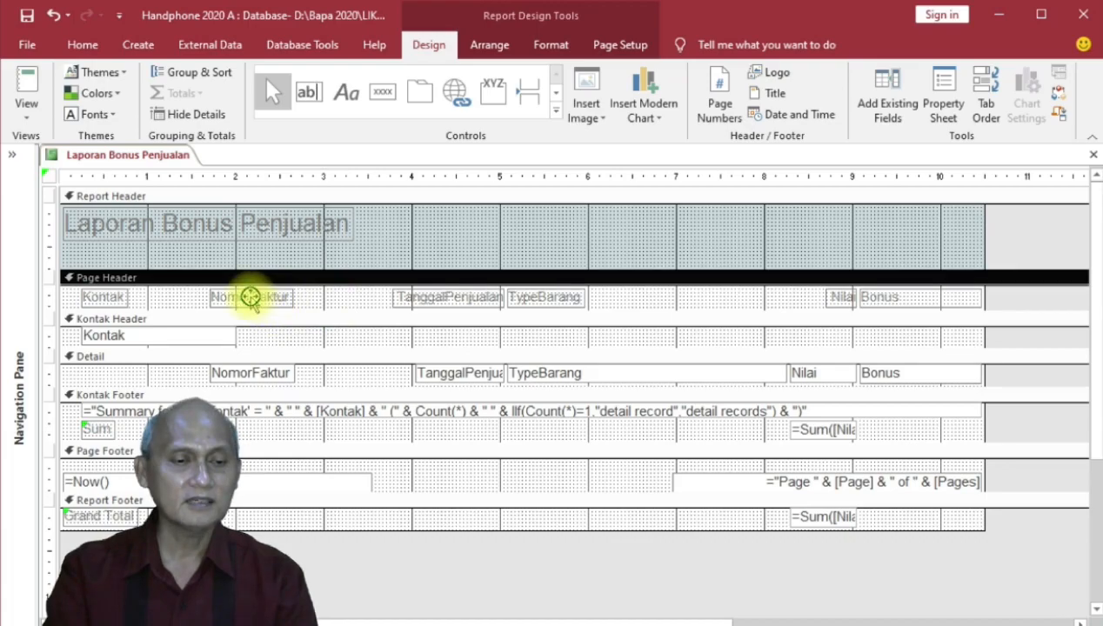
click(248, 295)
click(250, 297)
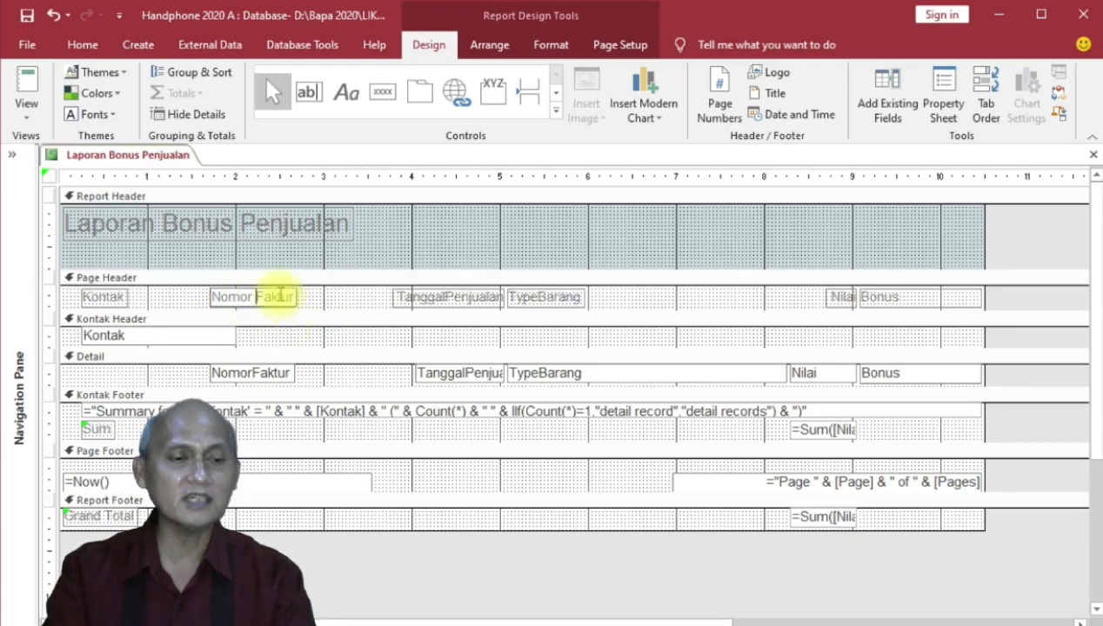
- Widen the TanggalPenjualan text box in the Detail section to match its header label
click(449, 298)
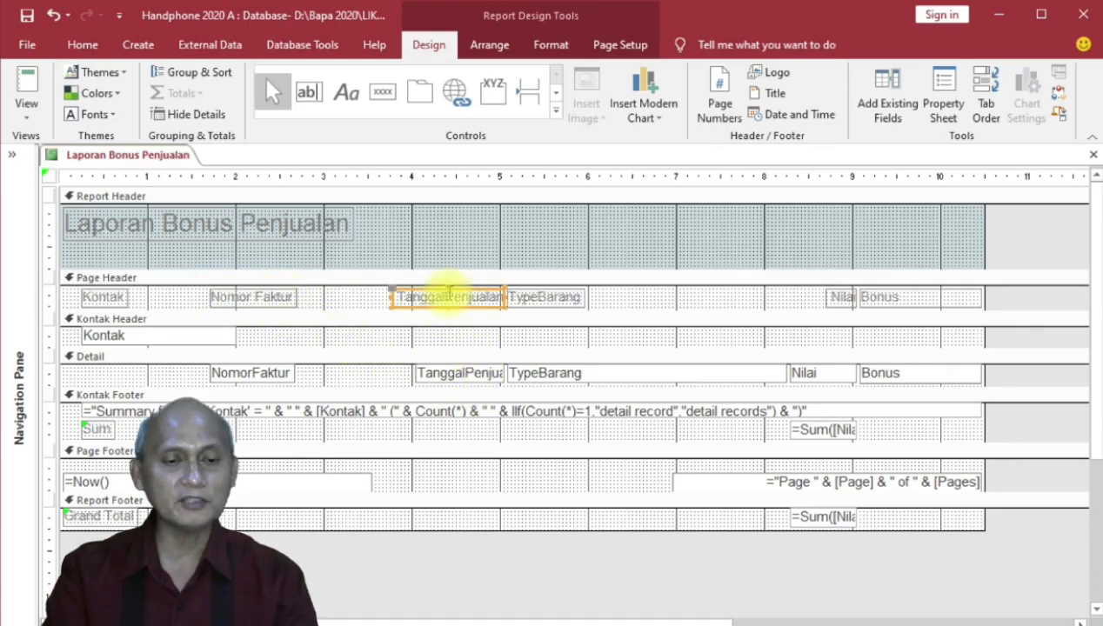
shift+click(449, 375)
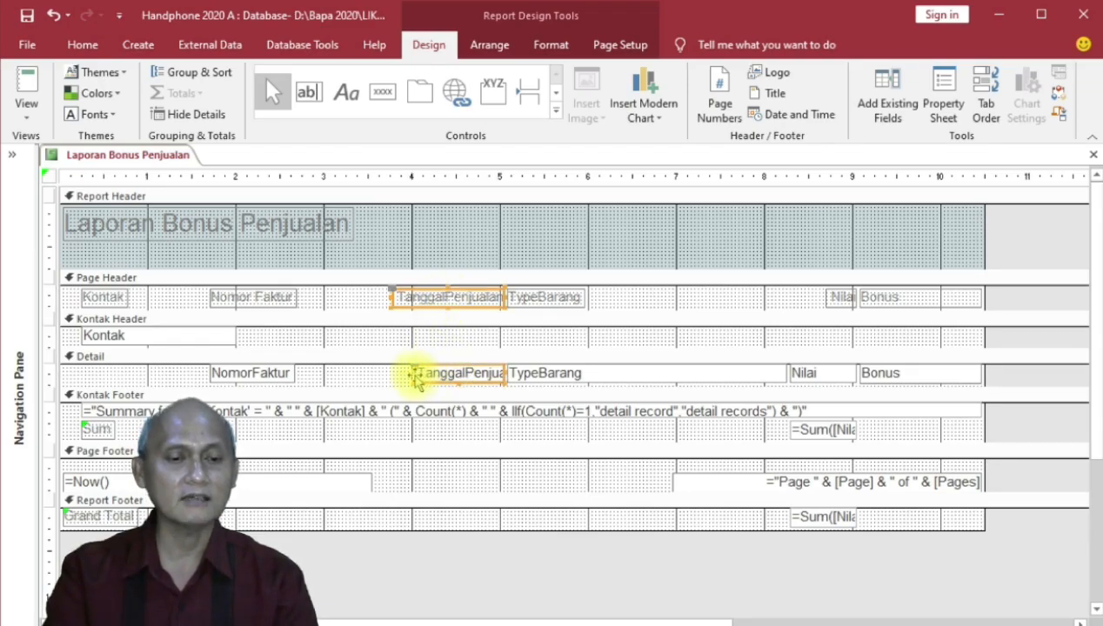
click(396, 372)
click(415, 373)
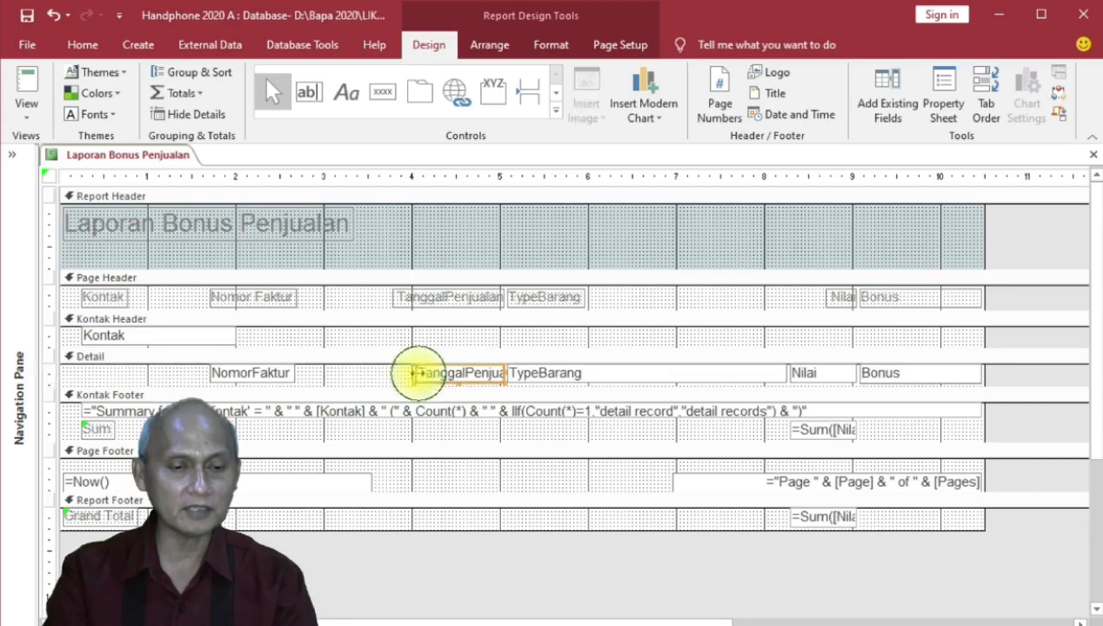
mouse_move(415, 373)
mouse_down()
mouse_move(385, 372)
mouse_move(396, 373)
mouse_up()
- Move the TanggalPenjualan header label and text box left beside the Nomor Faktur column, starting at about 2.8 on the ruler
click(449, 297)
shift+click(451, 376)
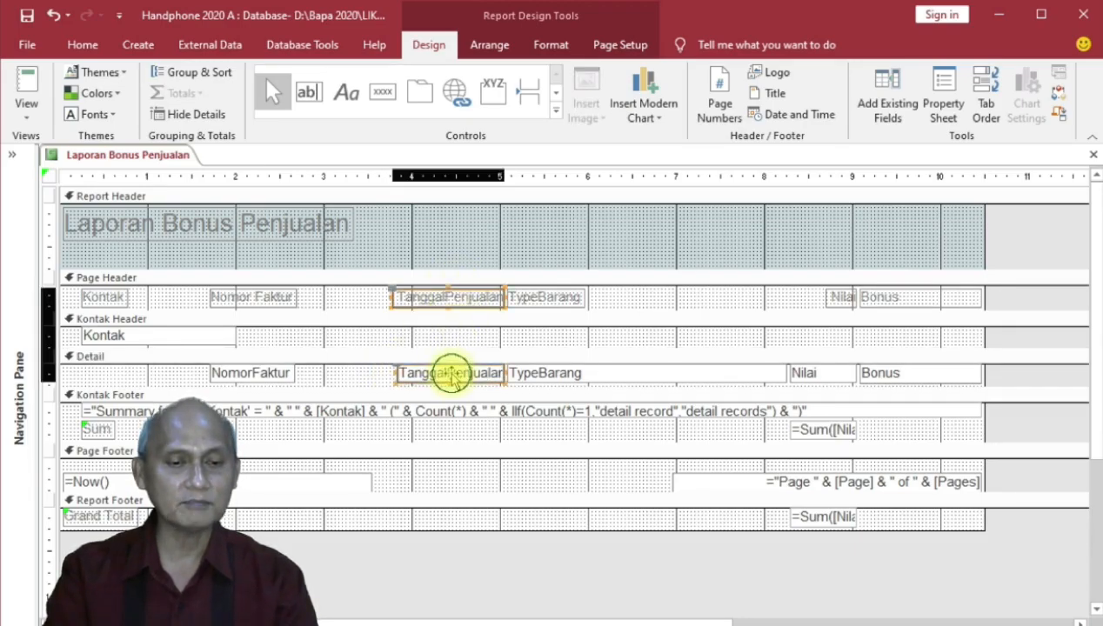
key(Left)
key(Left)
key(Left)
key(Left)
key(Left)
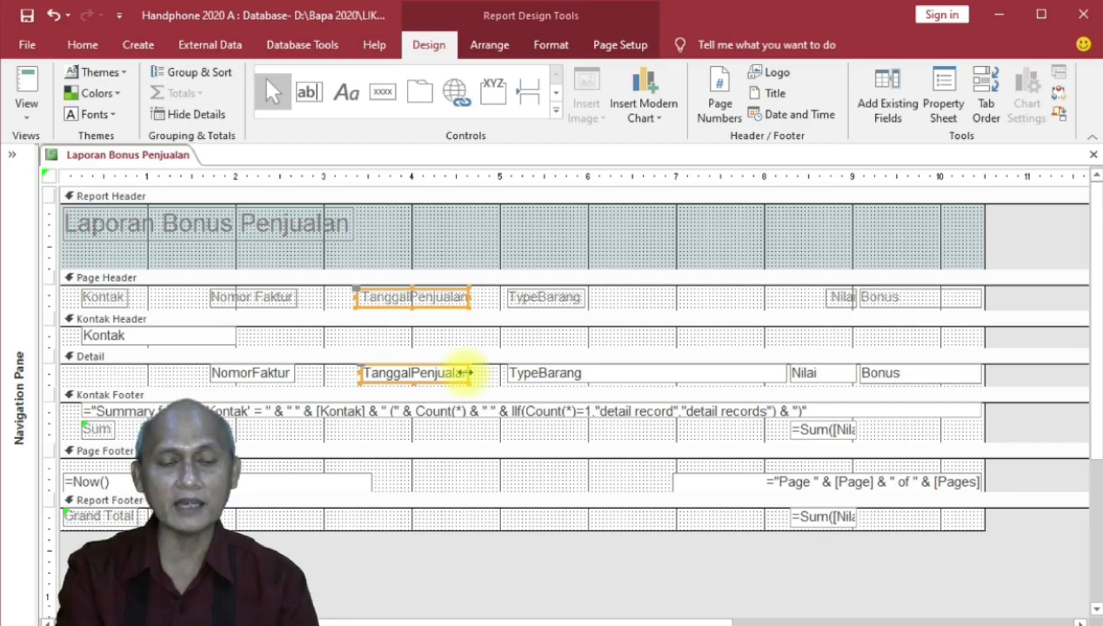
key(Left)
key(Left)
key(Left)
key(Left)
key(Left)
key(Left)
key(Left)
key(Left)
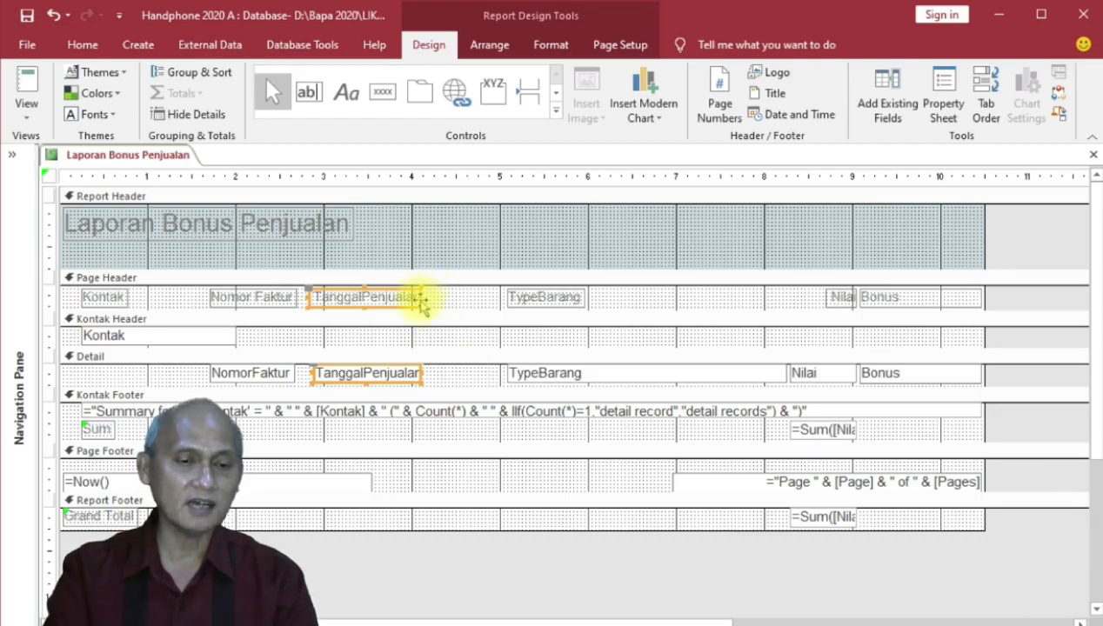
mouse_move(420, 299)
mouse_down()
mouse_move(399, 299)
mouse_move(421, 297)
mouse_up()
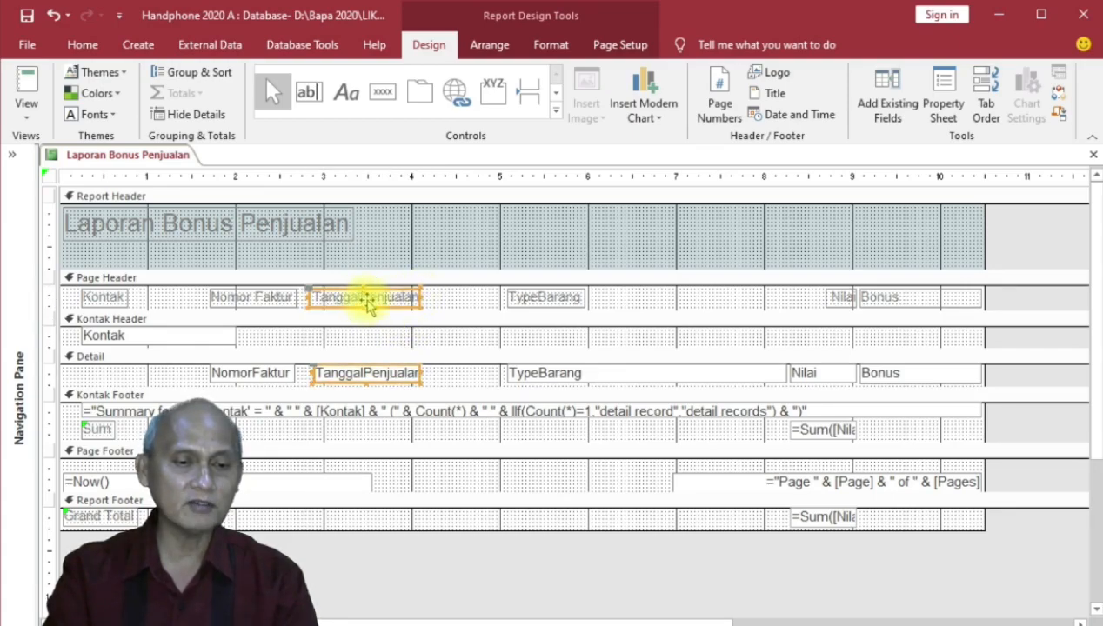
- Shorten the TanggalPenjualan header label text to "Tanggal"
click(453, 300)
click(365, 299)
click(365, 299)
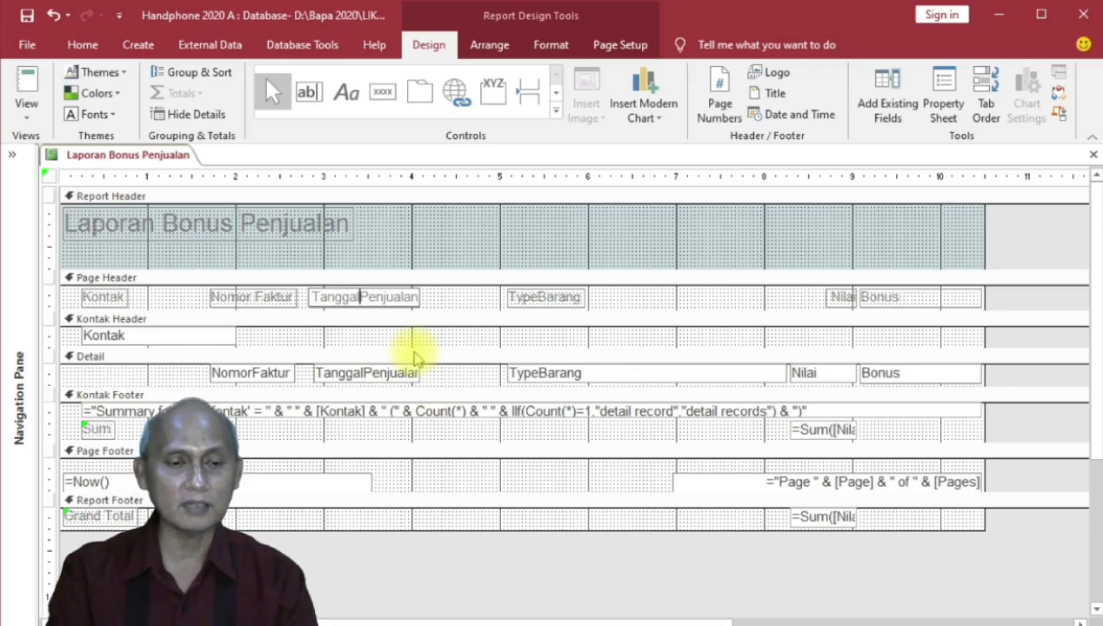
key(Delete)
key(Delete)
key(Delete)
key(Delete)
key(Delete)
key(Delete)
key(Delete)
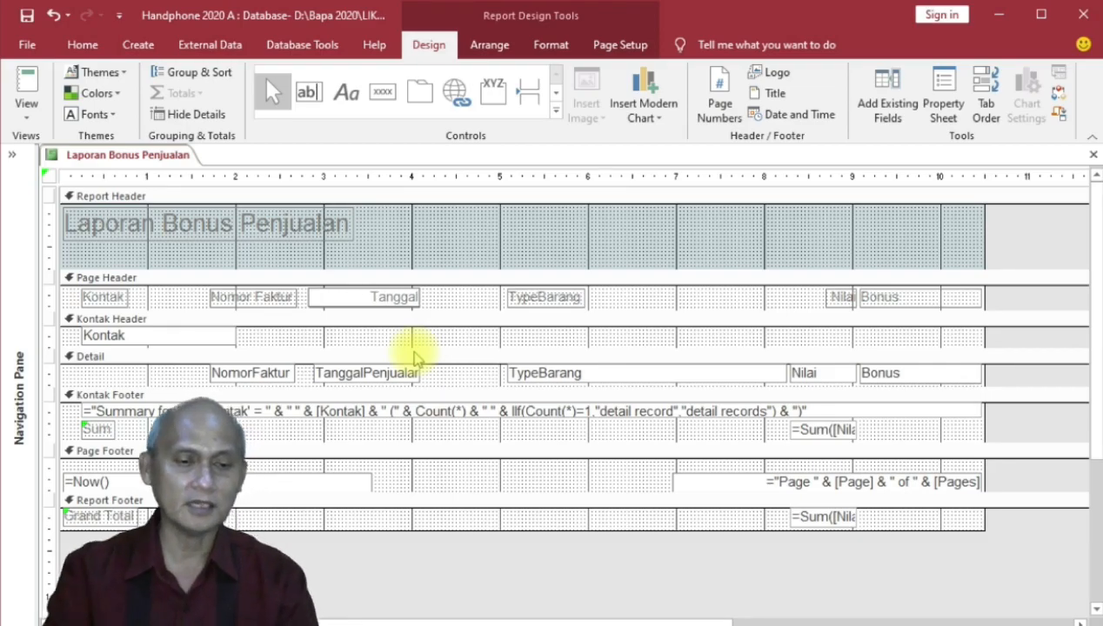
- Widen the TypeBarang header label to match its text box and move both left beside the Tanggal column, starting at about 4.2 on the ruler
click(541, 300)
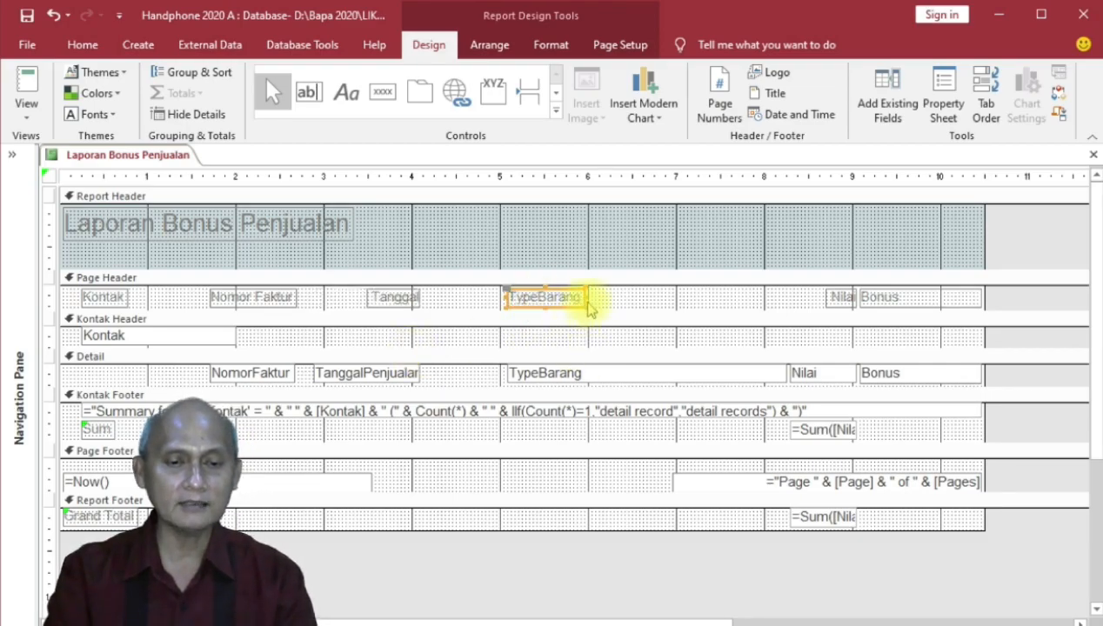
drag(586, 296, 789, 314)
shift+click(651, 374)
key(Left)
key(Left)
key(Left)
key(Left)
key(Left)
key(Left)
key(Left)
key(Left)
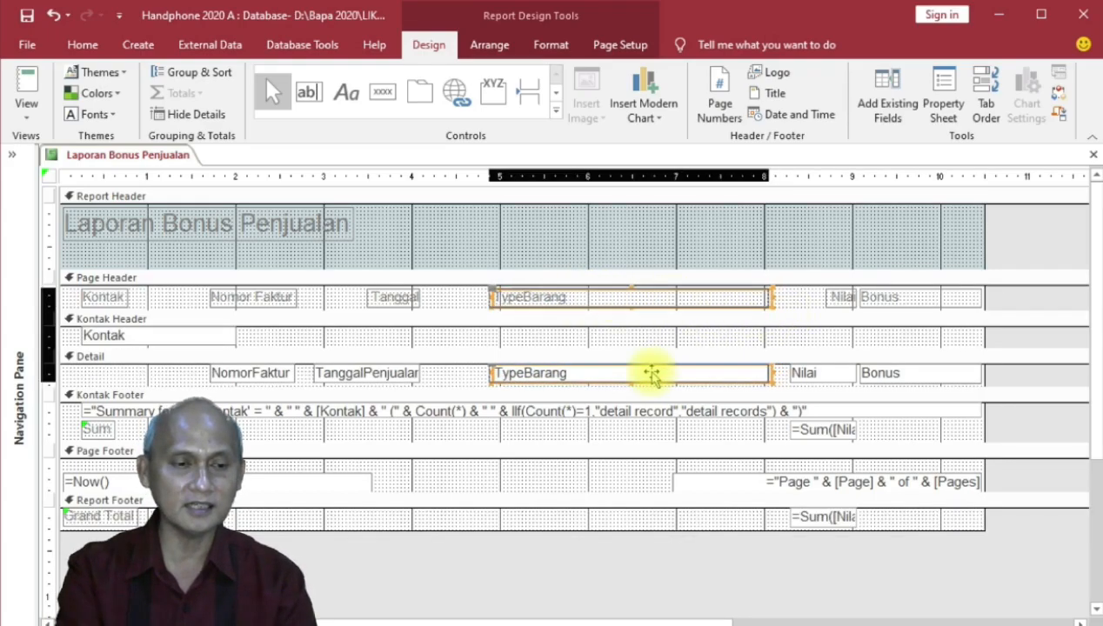
key(Left)
key(Left)
key(Left)
key(Left)
key(Left)
key(Left)
key(Left)
key(Left)
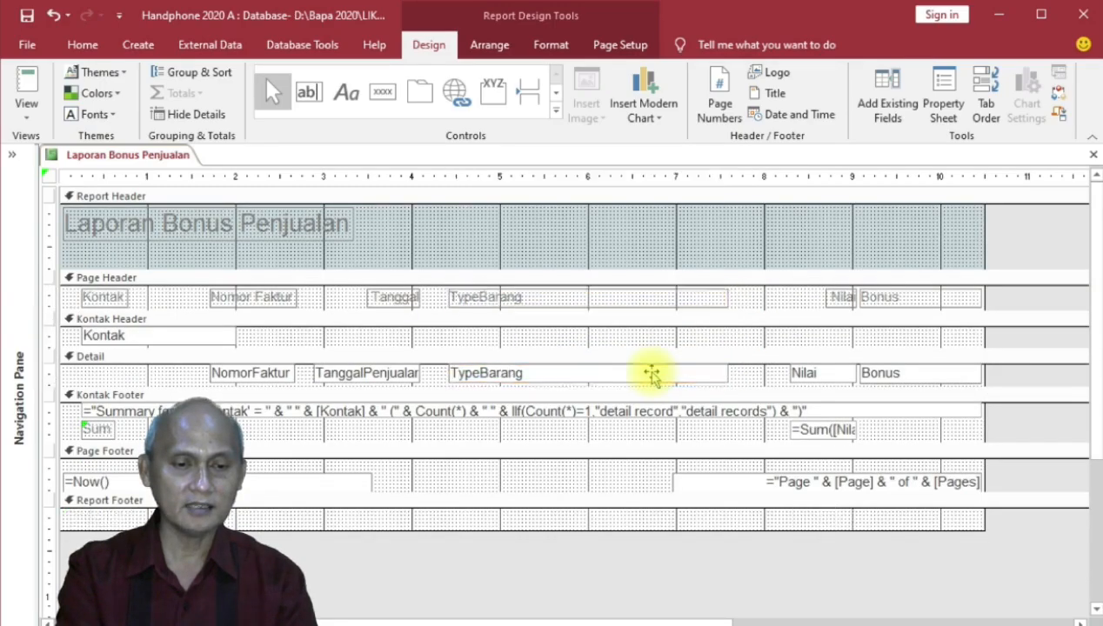
key(Left)
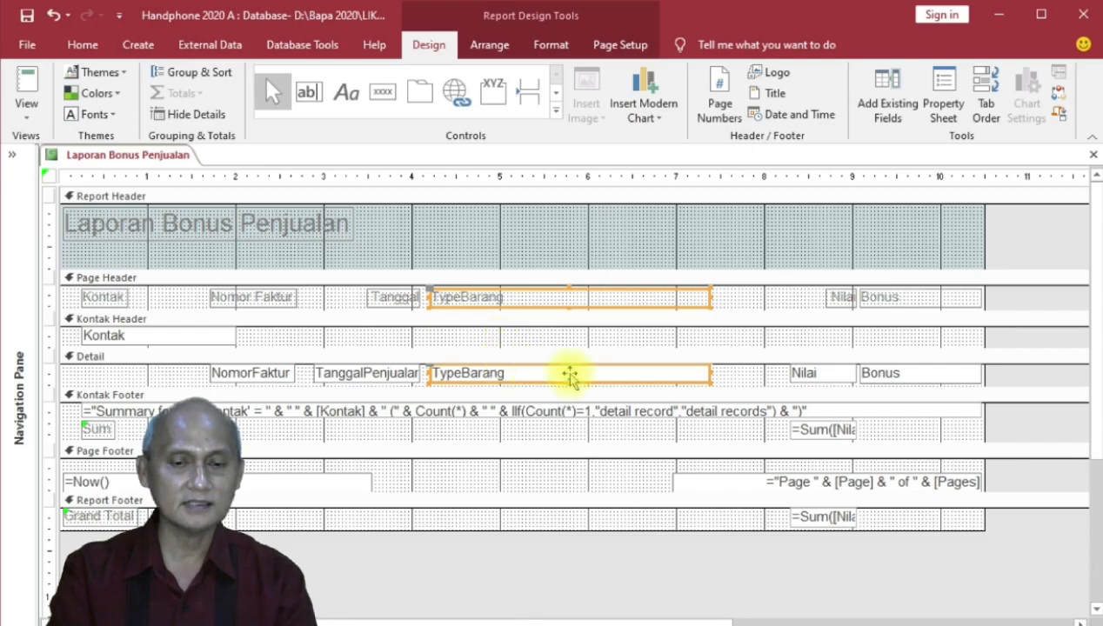
- Change the TypeBarang header label text to "Type Barang"
click(736, 380)
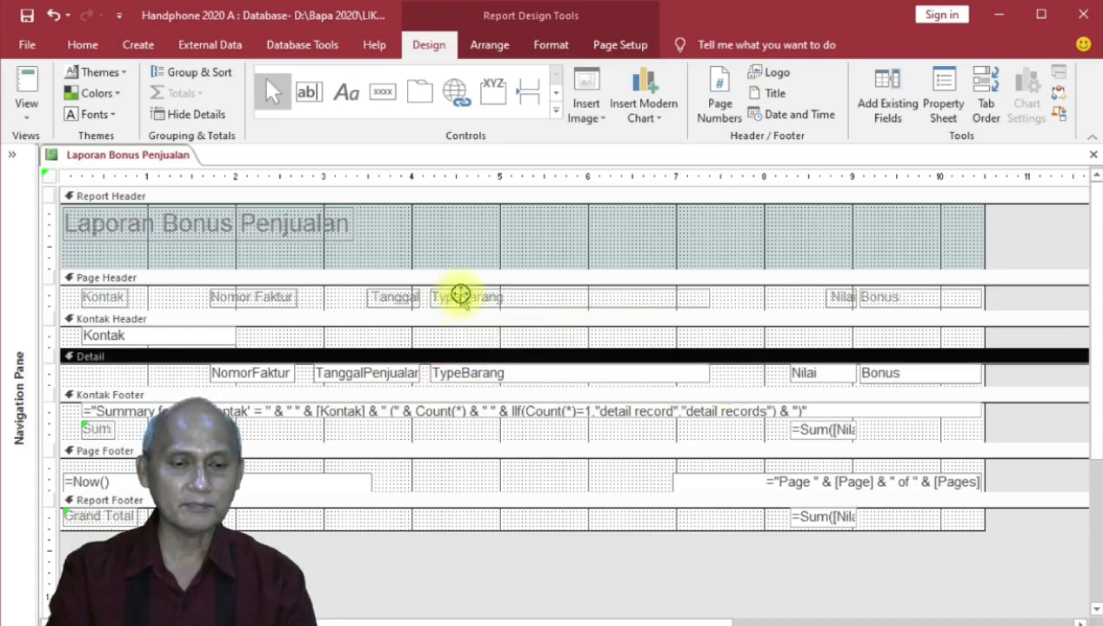
click(461, 300)
click(460, 299)
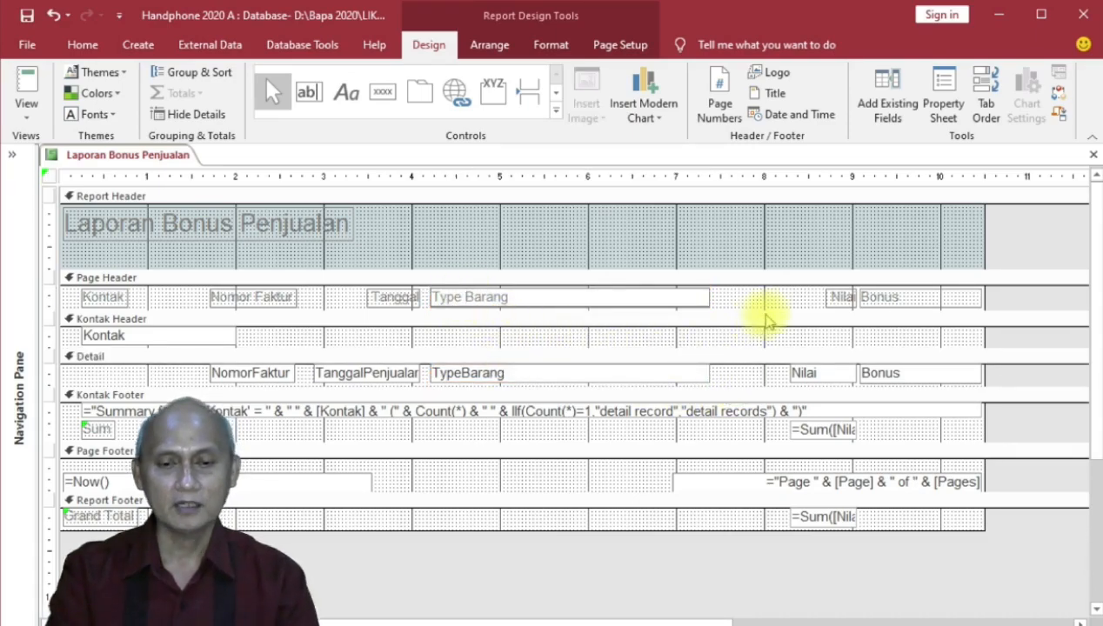
- Widen the Nilai header label leftward to match the Nilai text box in the Detail section
click(837, 299)
drag(826, 295, 789, 299)
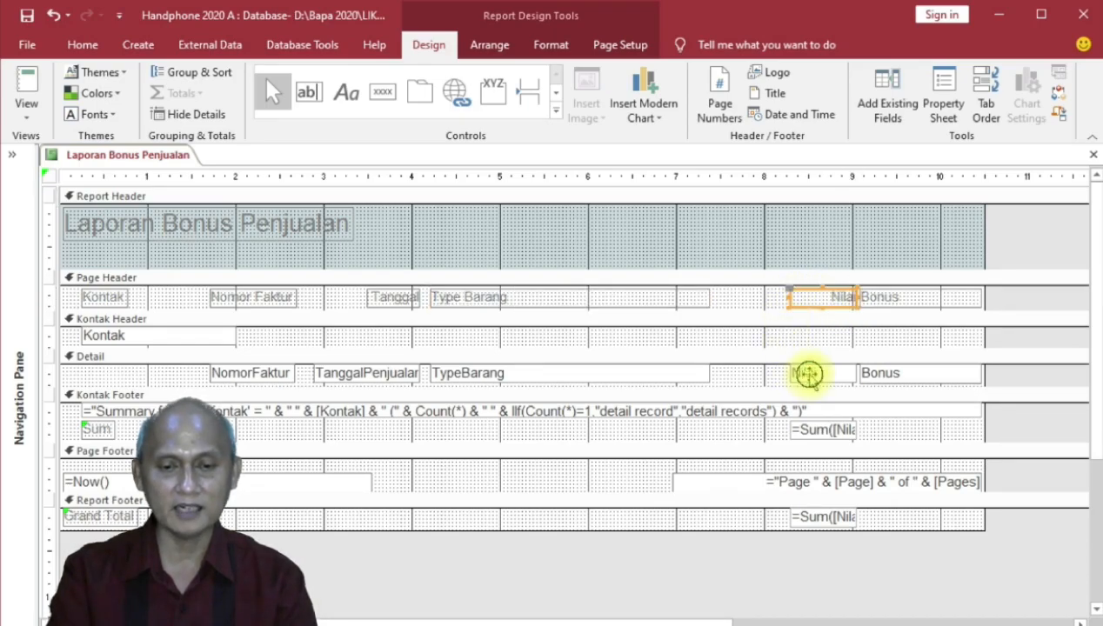
- Move the Nilai header label and text box together leftward to start at about 7.5 on the ruler
shift+click(809, 374)
key(Left)
key(Left)
key(Left)
key(Left)
key(Left)
key(Left)
key(Left)
key(Left)
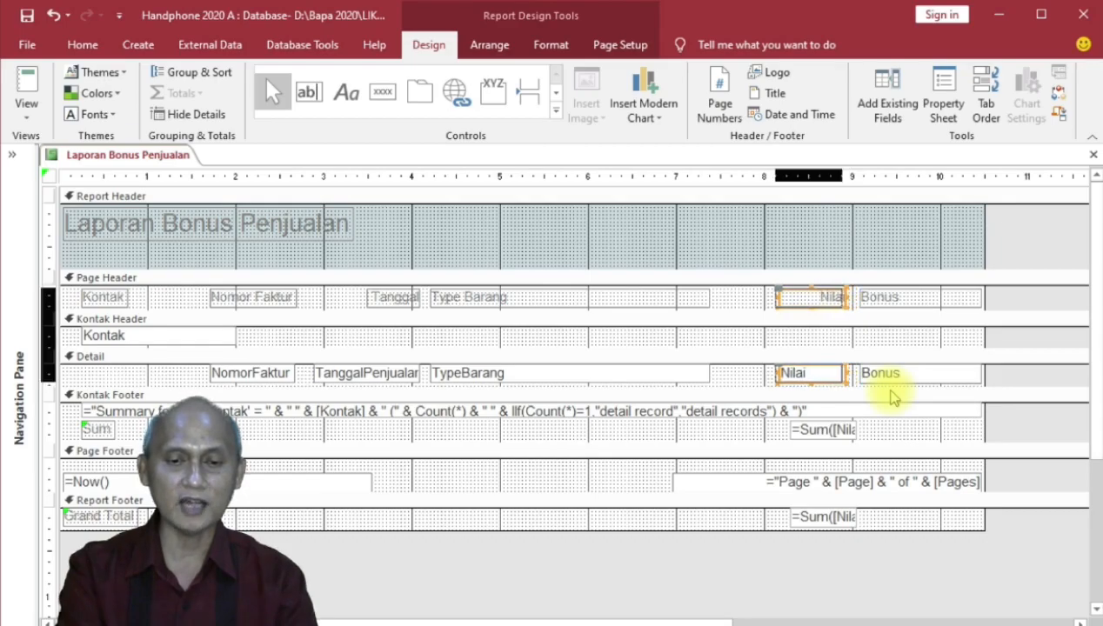
key(Left)
key(Left)
key(Left)
key(Left)
key(Left)
key(Left)
key(Left)
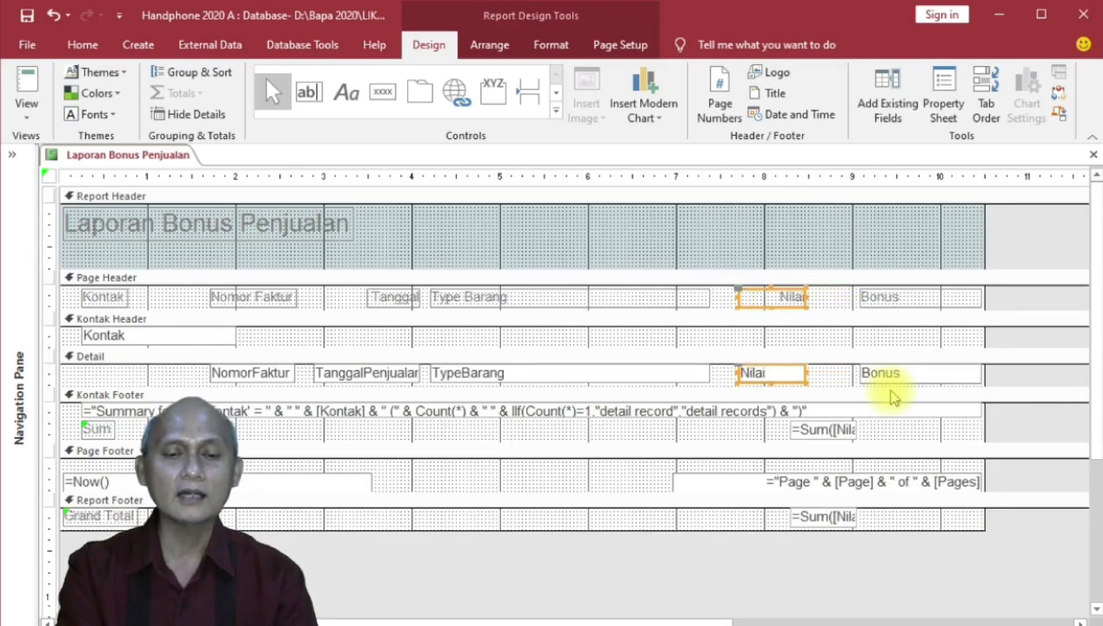
key(Left)
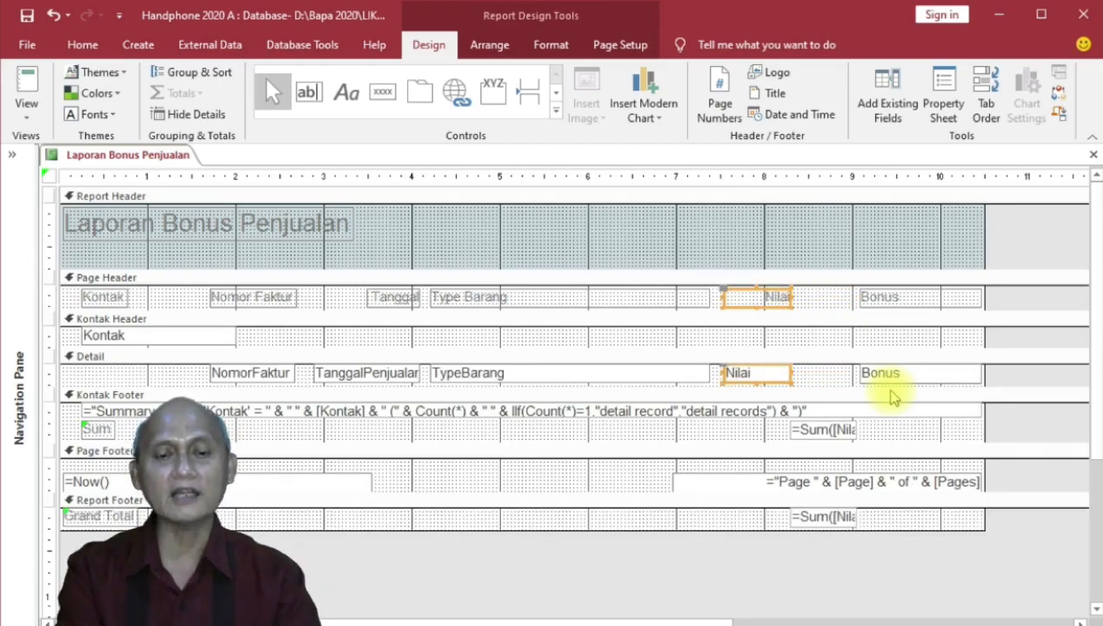
- Widen the Nilai header label and text box to about 1.1 ruler units and nudge both left beside the Type Barang column
key(shift+Right)
key(shift+Right)
key(shift+Right)
key(shift+Right)
key(shift+Right)
key(shift+Right)
key(shift+Right)
key(shift+Right)
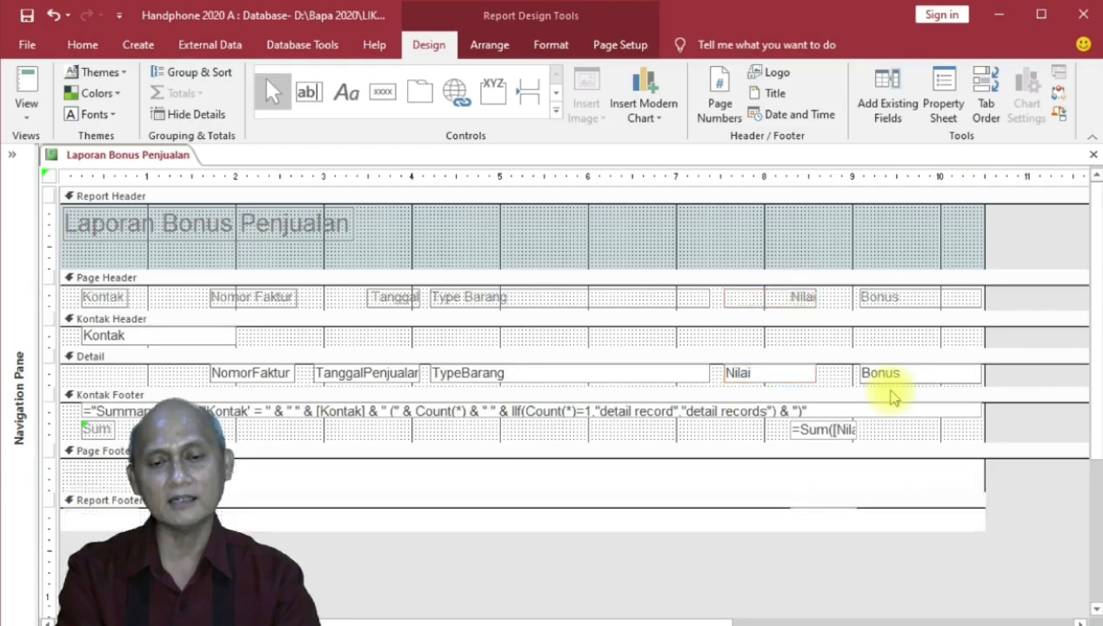
key(Left)
key(Left)
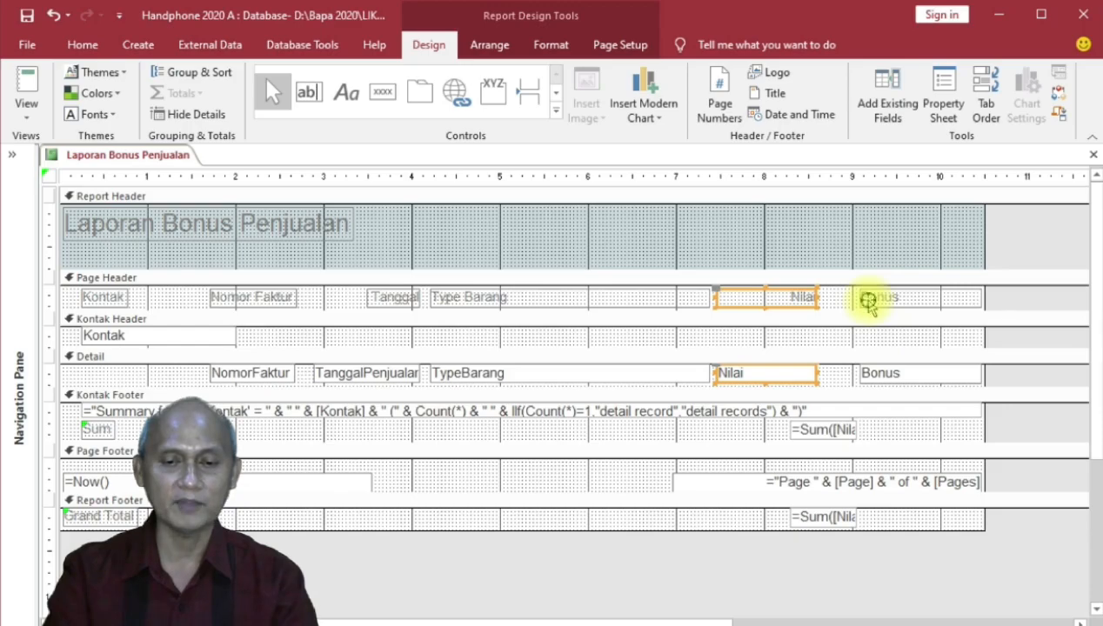
- Move the Bonus header label and text box left beside the Nilai column, starting at about 8.7 on the ruler
click(869, 301)
shift+click(883, 374)
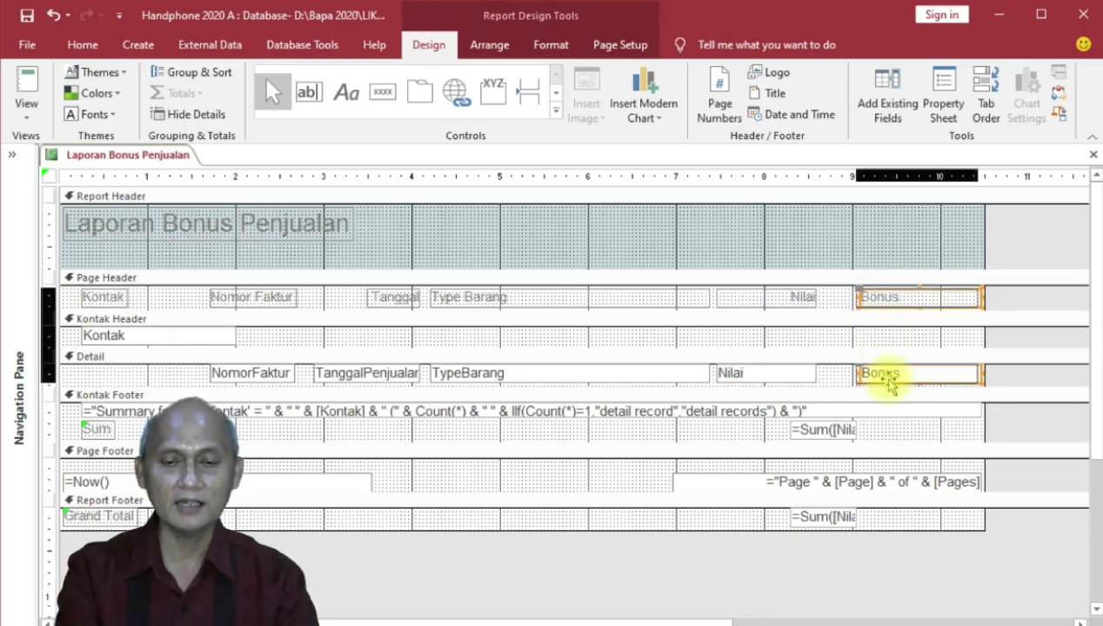
key(Left)
key(Left)
key(Left)
key(Left)
key(Left)
key(Left)
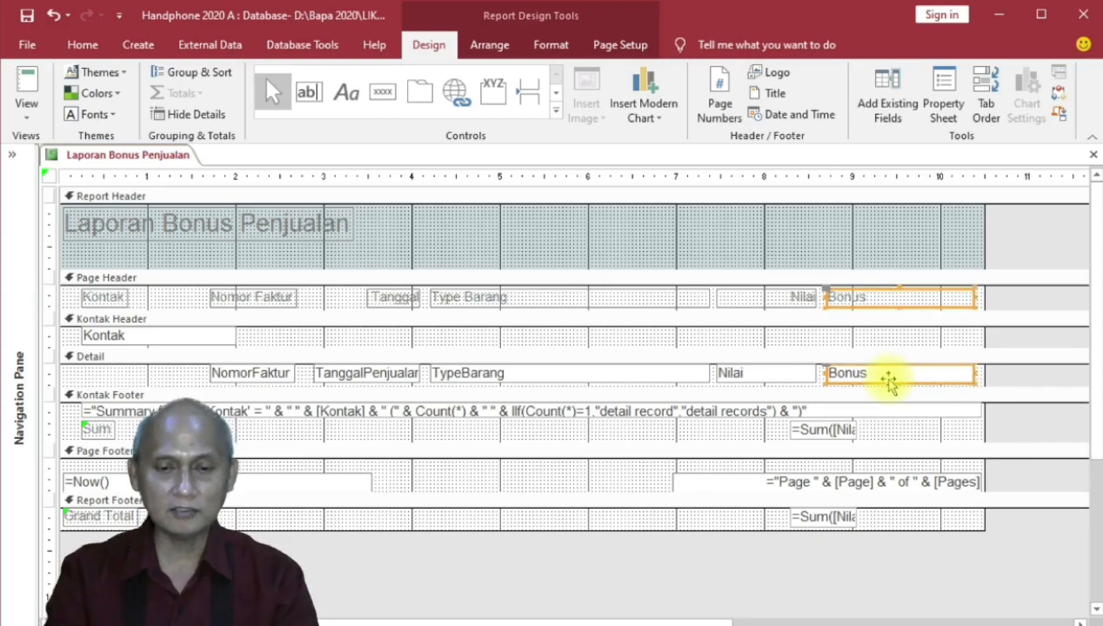
- Resize the =Sum([Nilai]) box in the Kontak Footer from both sides to match the Nilai column above it
click(770, 297)
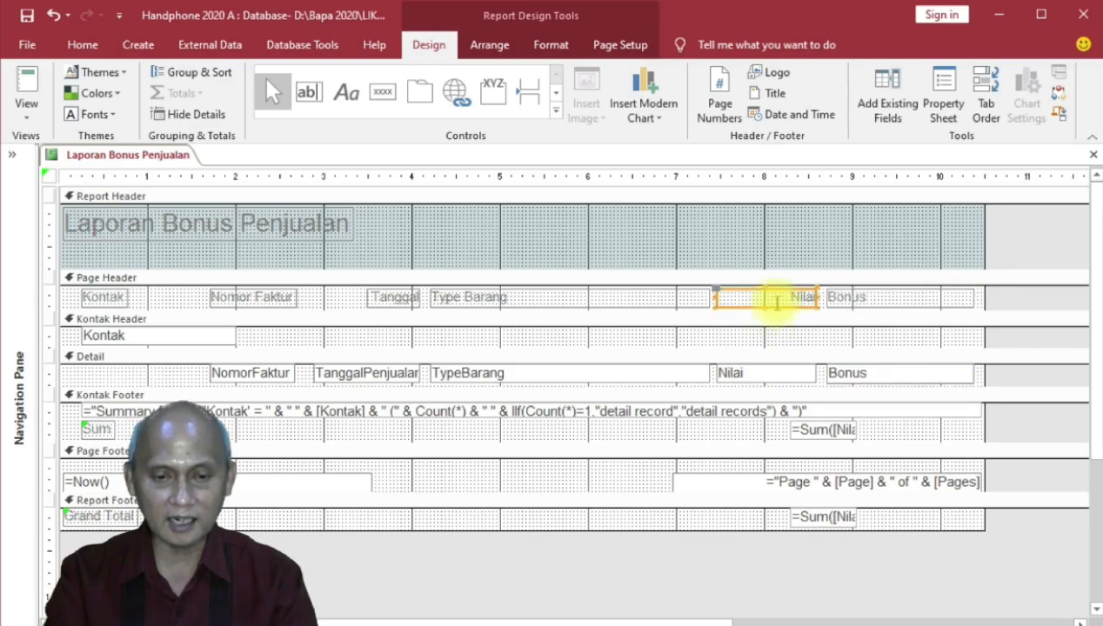
click(779, 372)
click(791, 431)
drag(785, 428, 715, 430)
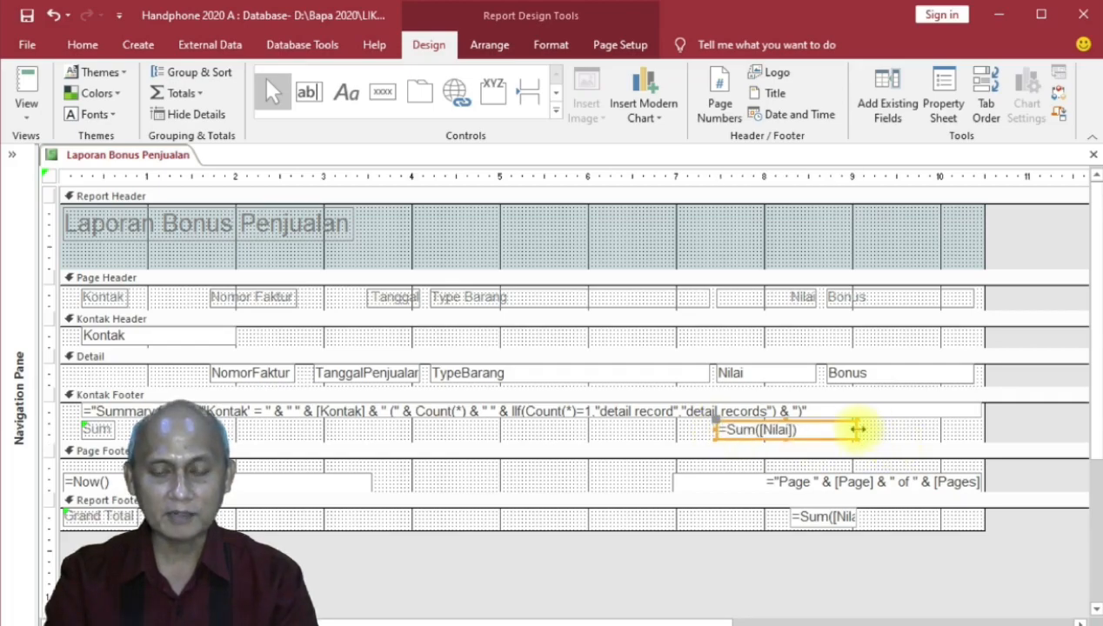
drag(856, 429, 821, 430)
click(785, 301)
shift+click(779, 374)
shift+click(779, 428)
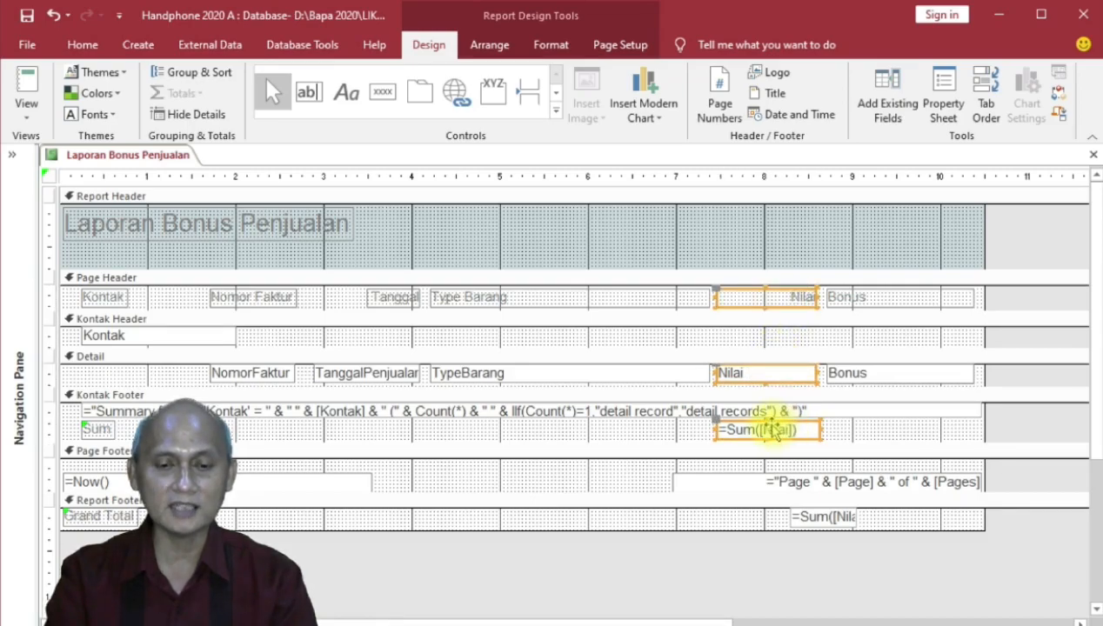
click(728, 518)
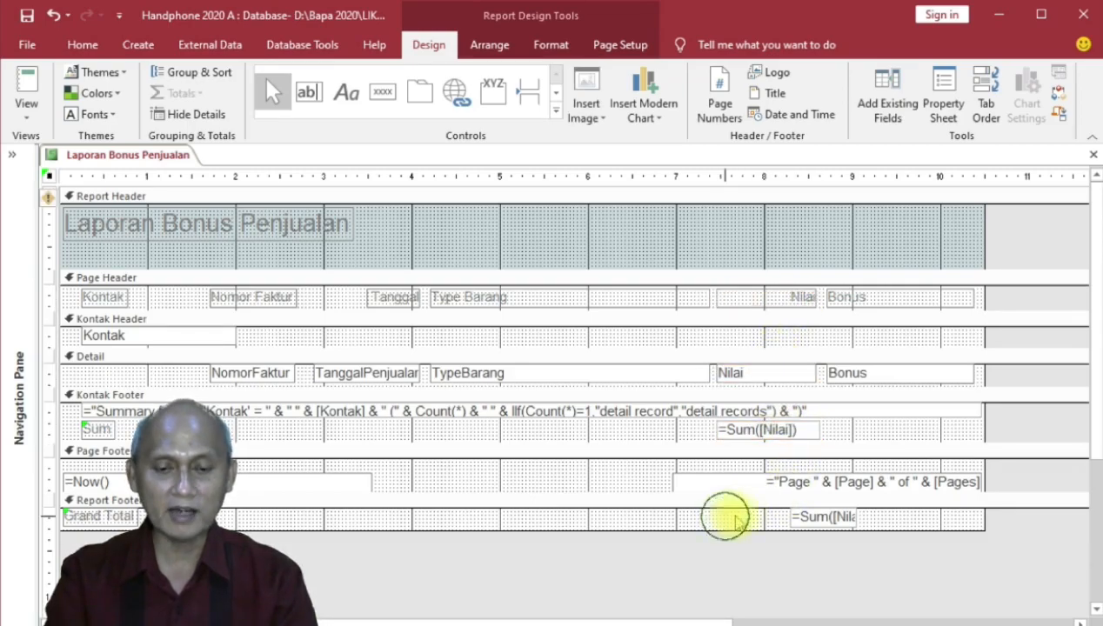
- Resize the =Sum([Nilai]) box in the Report Footer to line up with the Nilai column
click(802, 521)
mouse_move(783, 513)
mouse_down()
mouse_move(778, 524)
mouse_move(721, 526)
mouse_move(814, 516)
mouse_up()
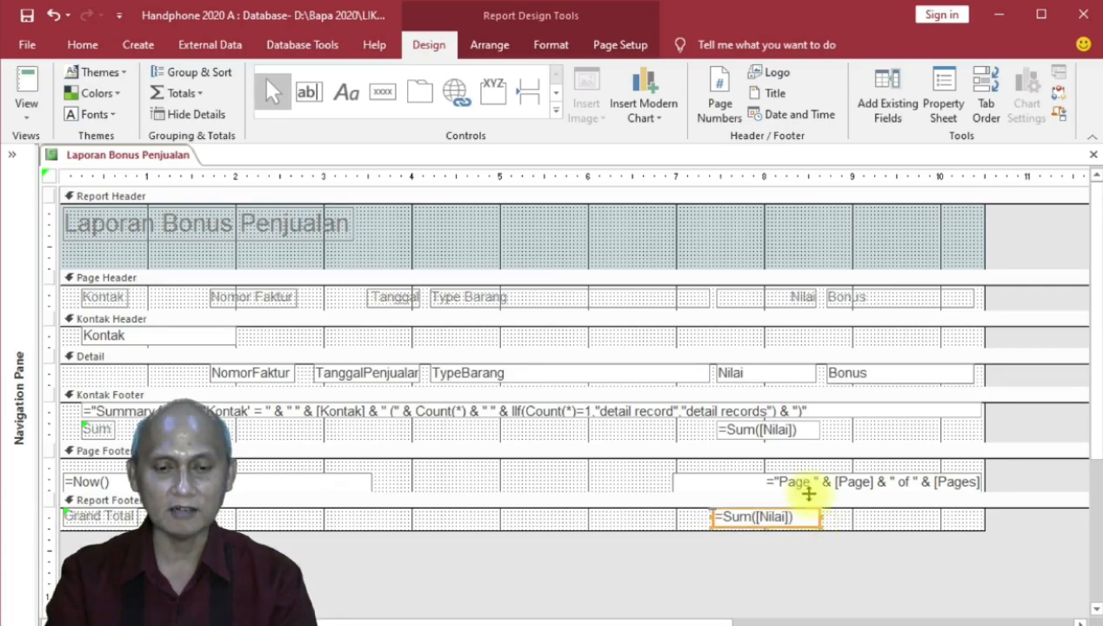
- Widen the Nilai header label, its text box and both =Sum([Nilai]) boxes together slightly to the right
click(763, 296)
shift+click(763, 380)
shift+click(758, 428)
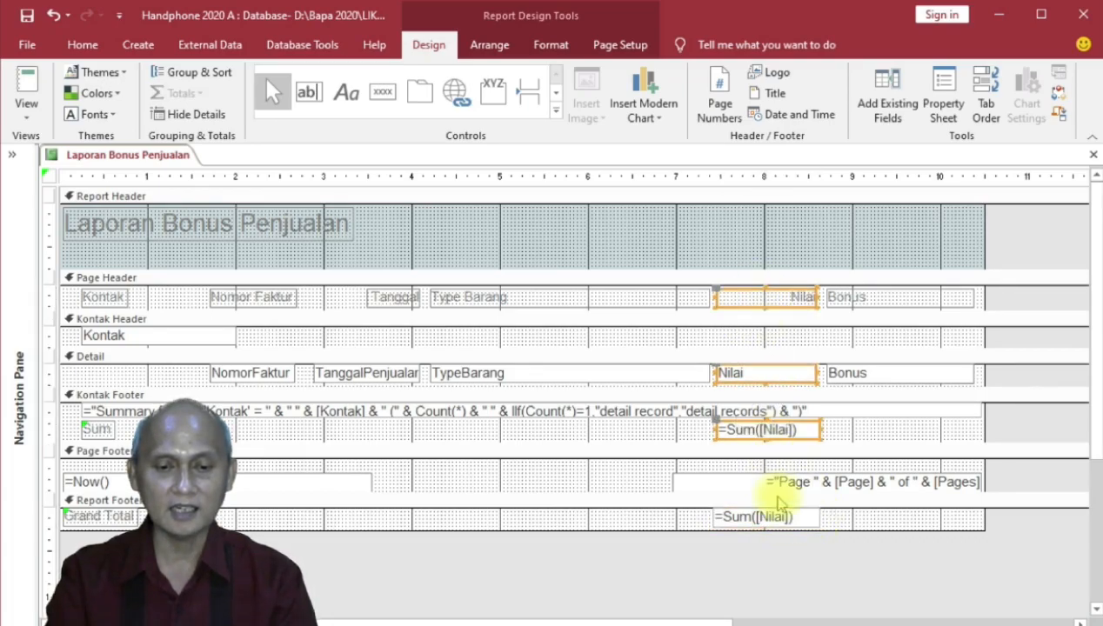
click(777, 515)
click(775, 517)
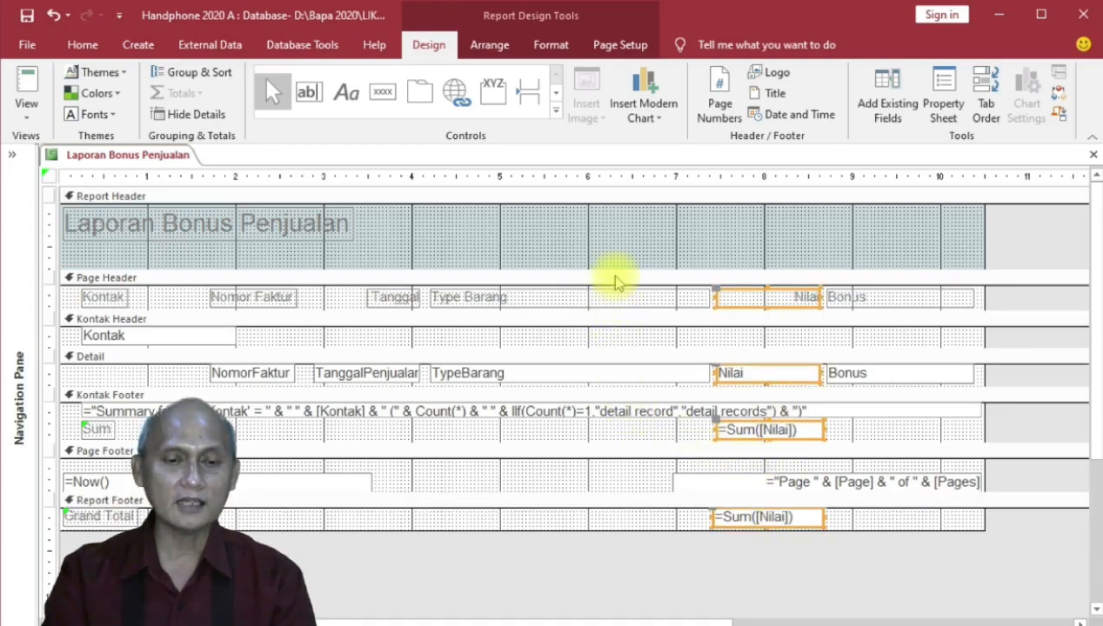
click(616, 278)
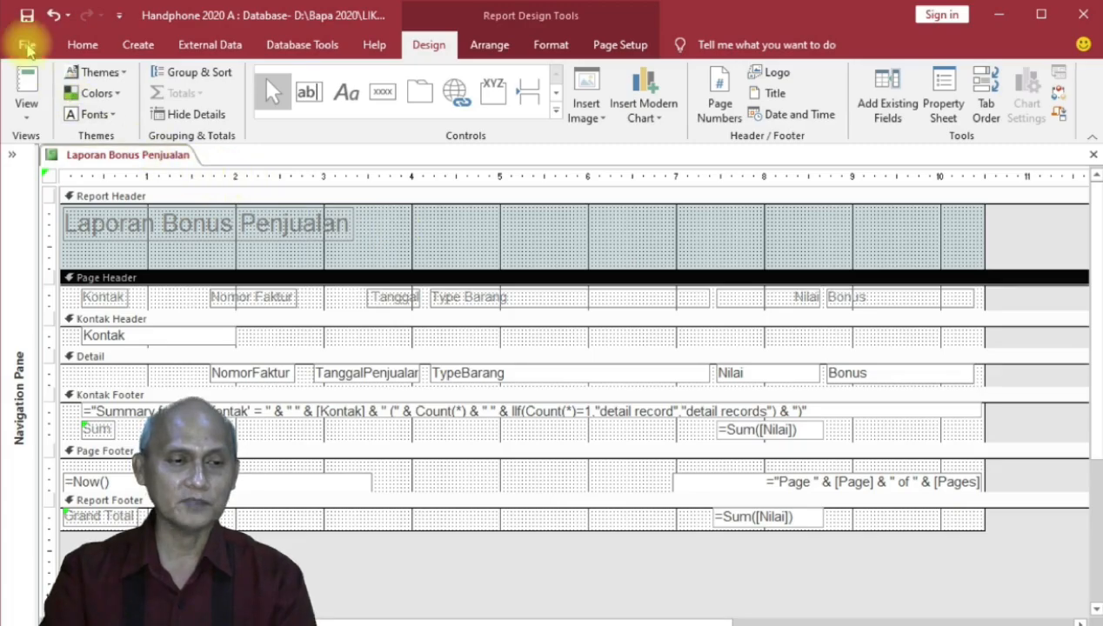
- Switch the report to Print Preview and check the columns and the Sum of each Kontak group on page one
click(34, 120)
click(37, 181)
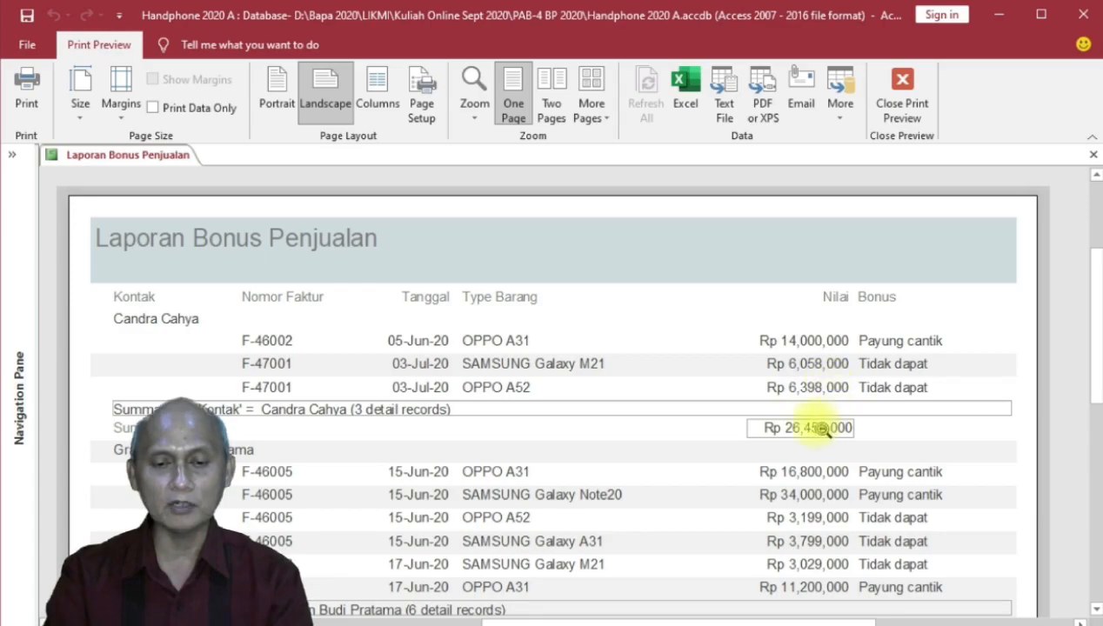
scroll(829, 448, down, 5)
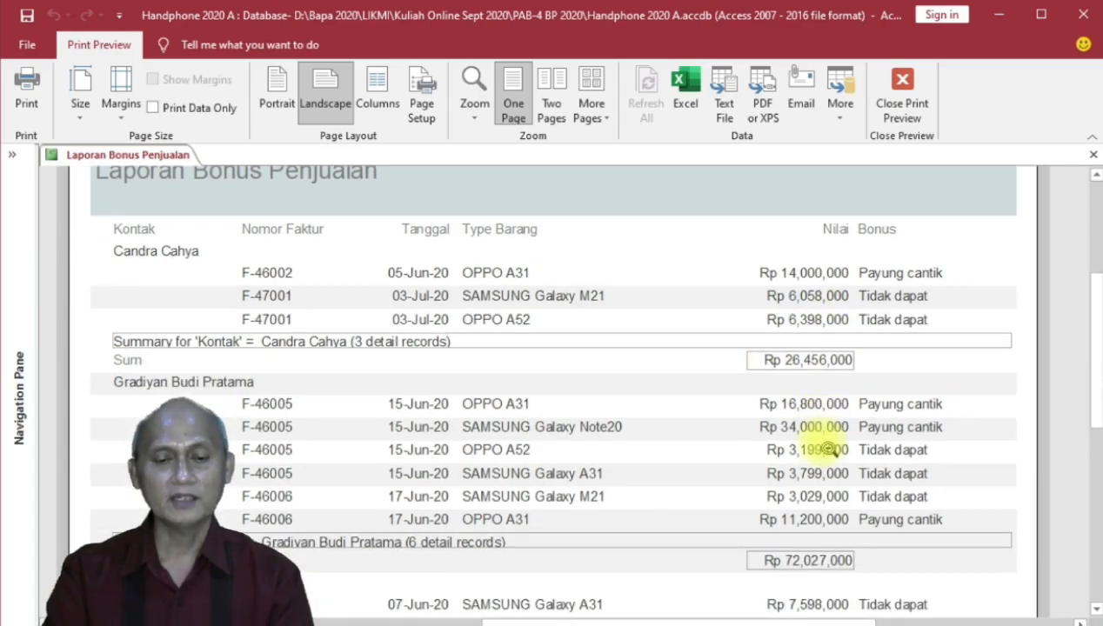
scroll(829, 448, down, 2)
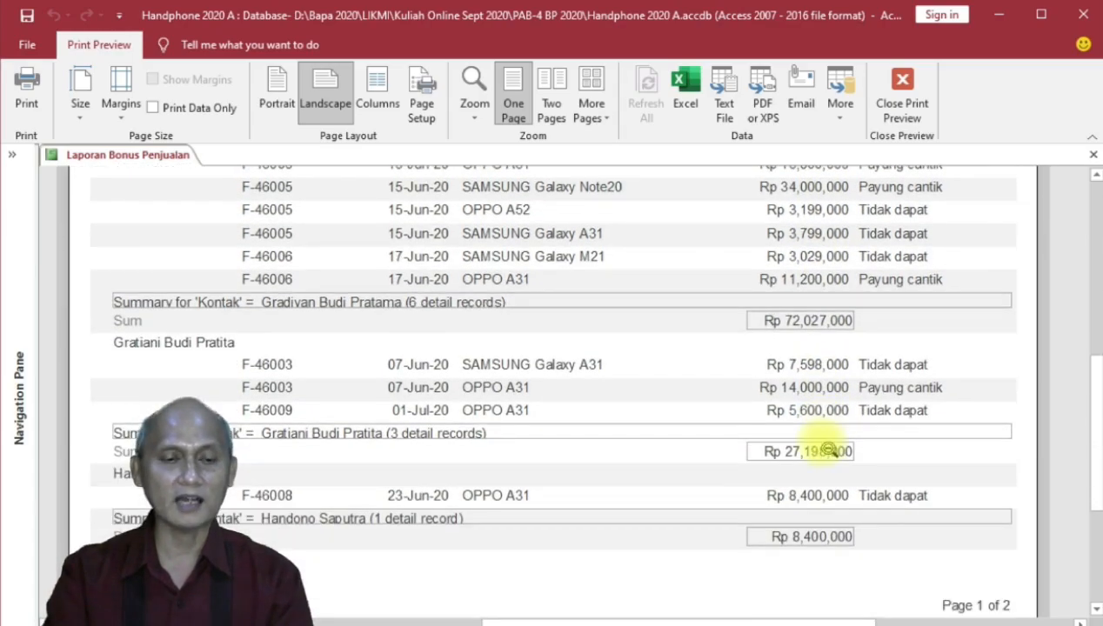
scroll(829, 448, up, 2)
- Preview both pages side by side, inspect the Grand Total on the second page, and return to the whole one-page view
click(553, 98)
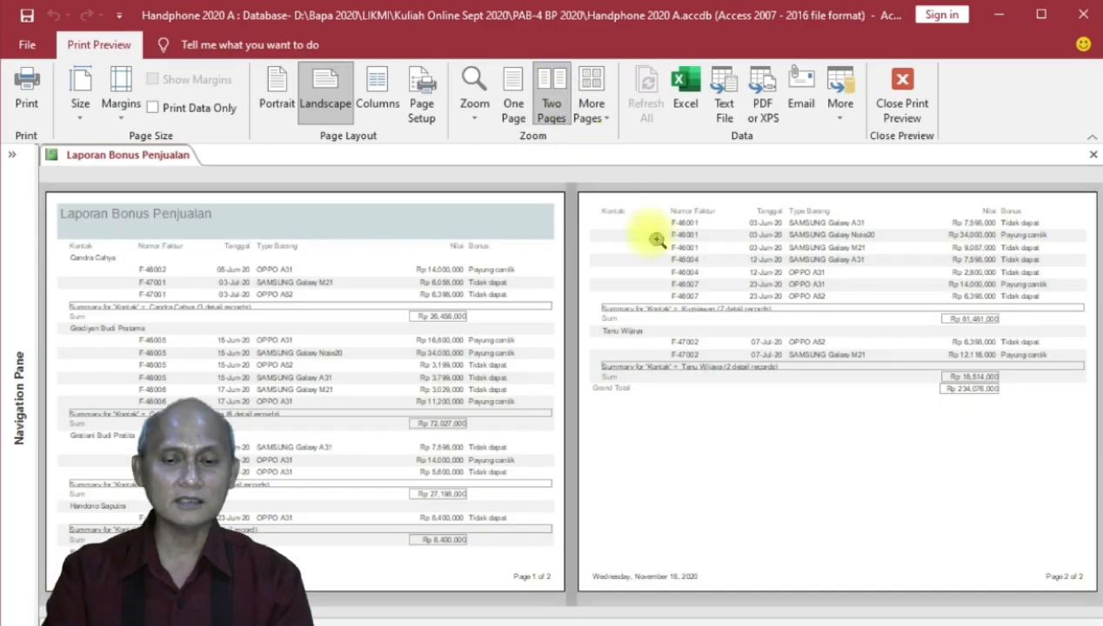
click(940, 394)
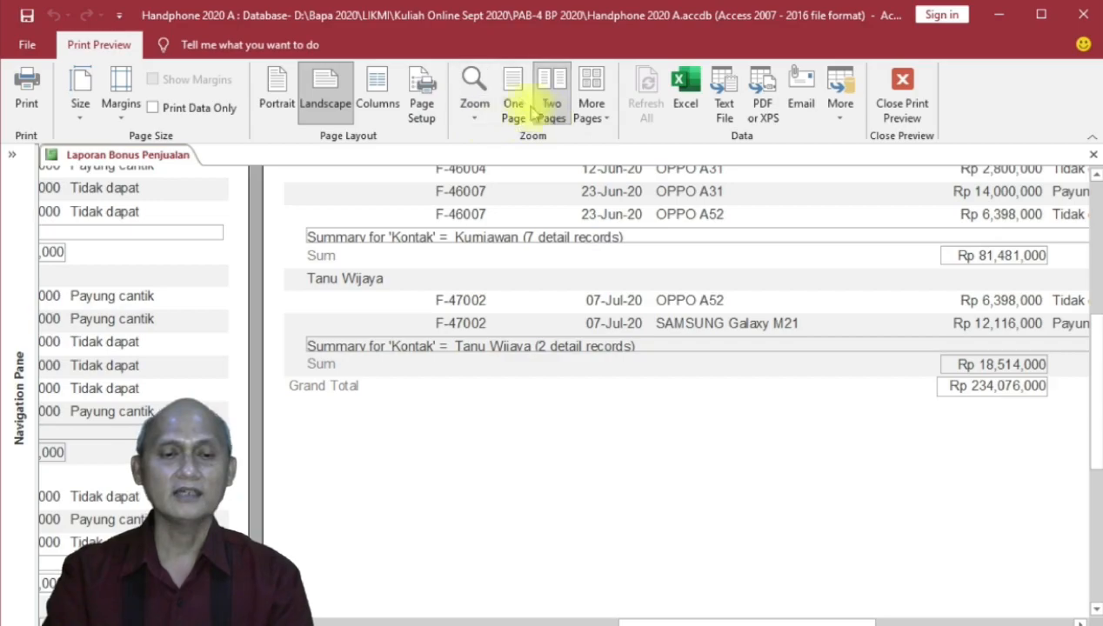
click(522, 290)
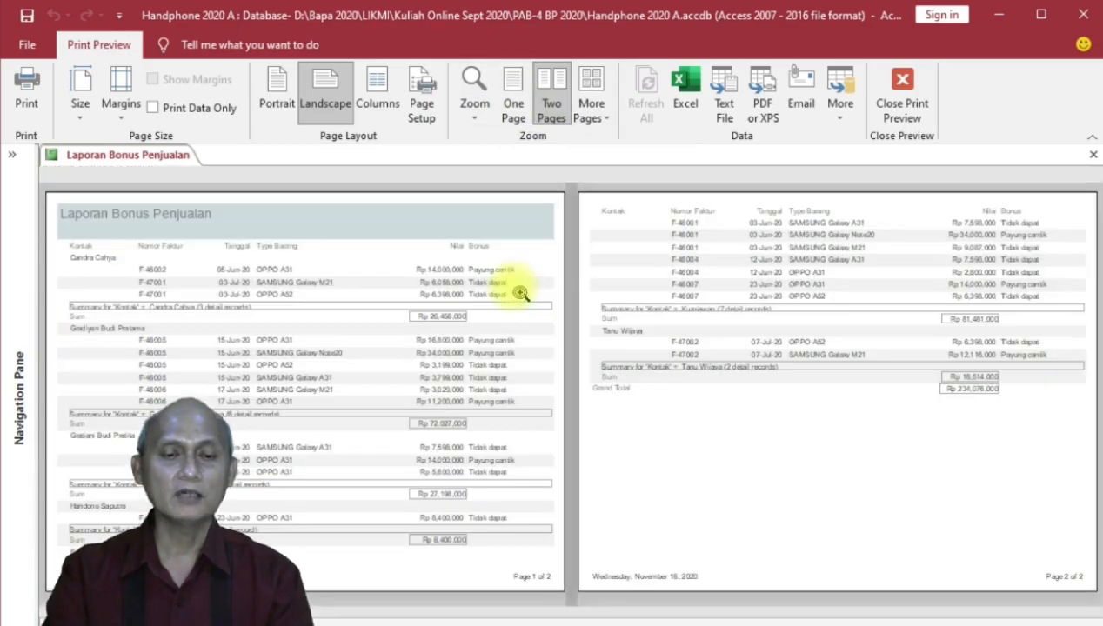
click(513, 98)
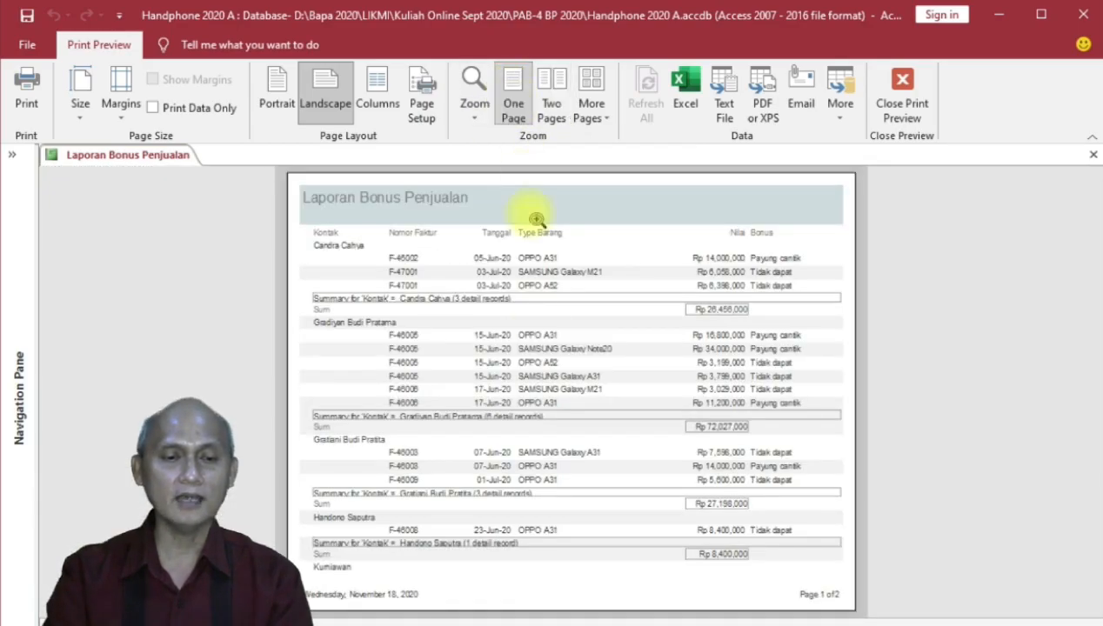
click(540, 324)
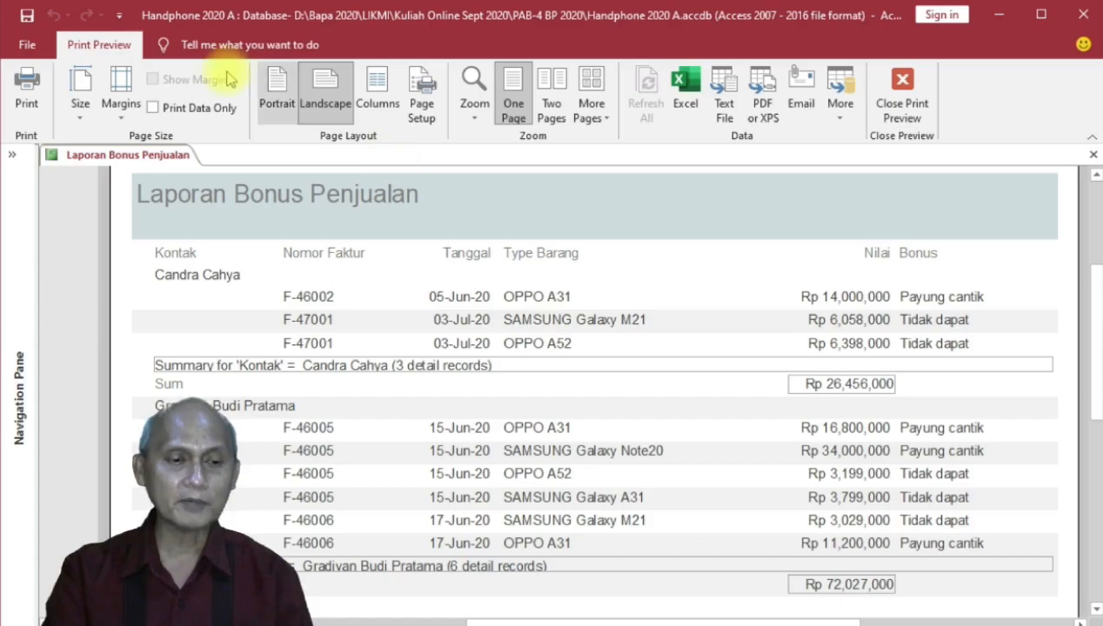
click(356, 203)
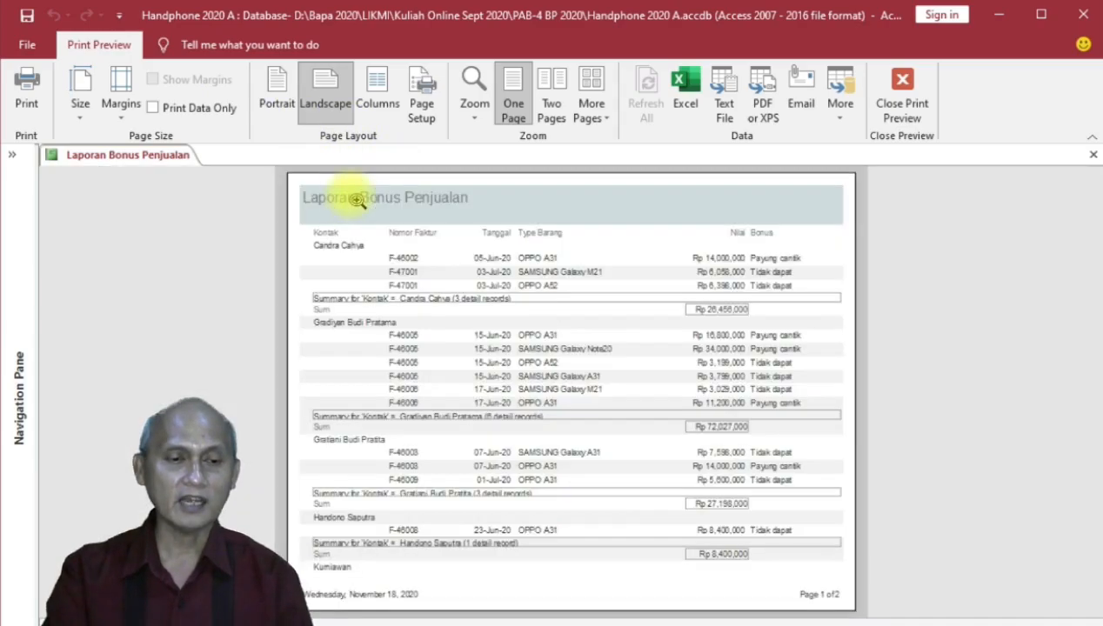
click(356, 200)
click(357, 200)
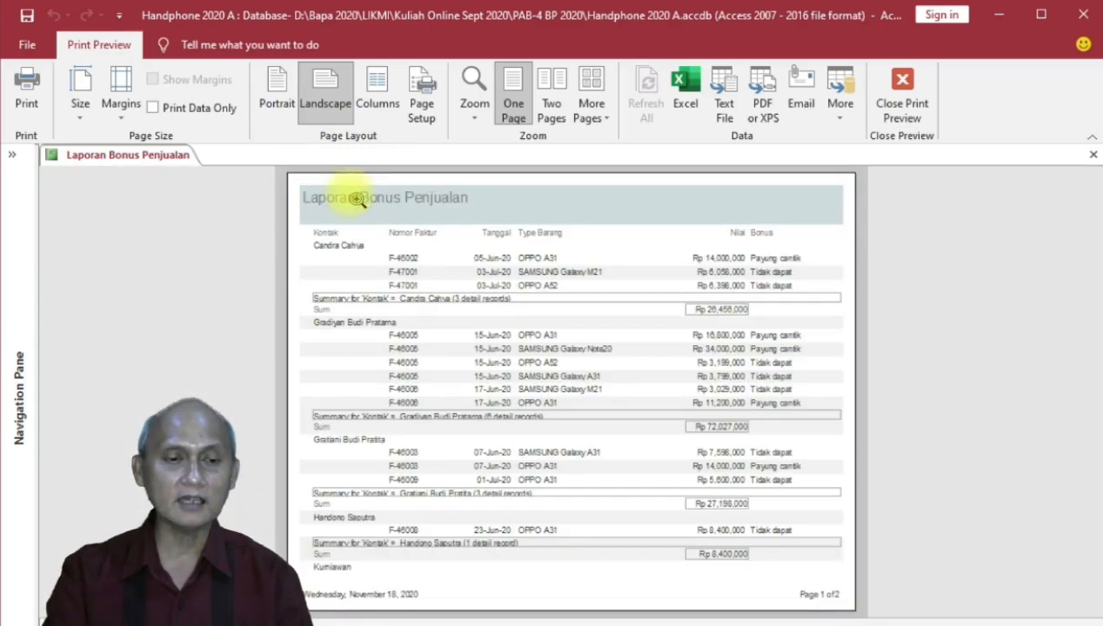
- Expand the Navigation Pane and open the Laporan Data Pelanggan report in Design View
click(11, 155)
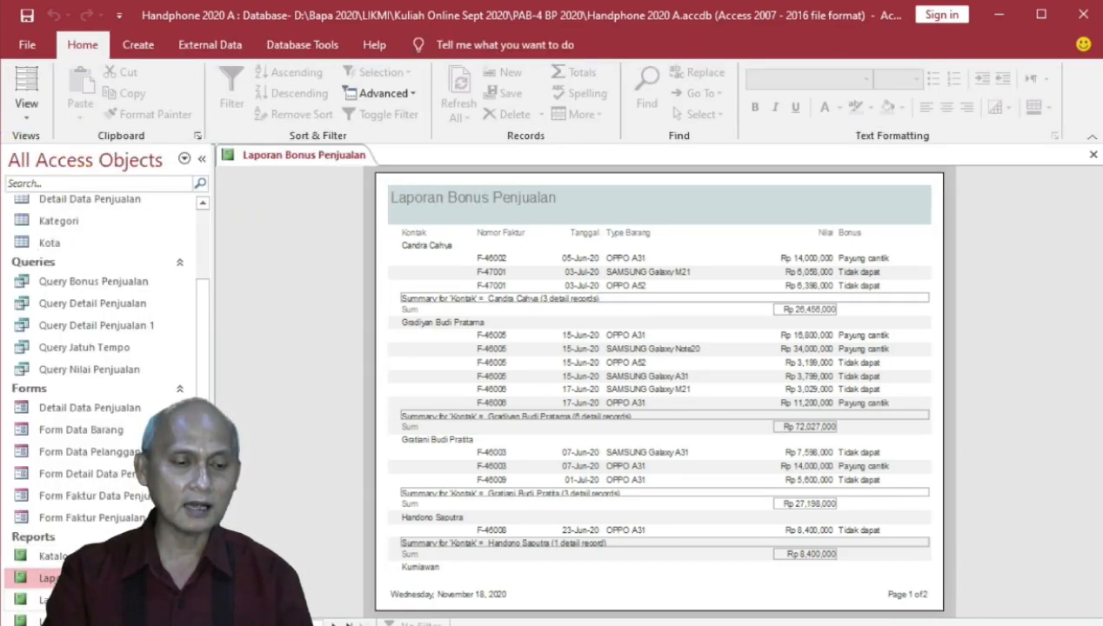
double_click(43, 599)
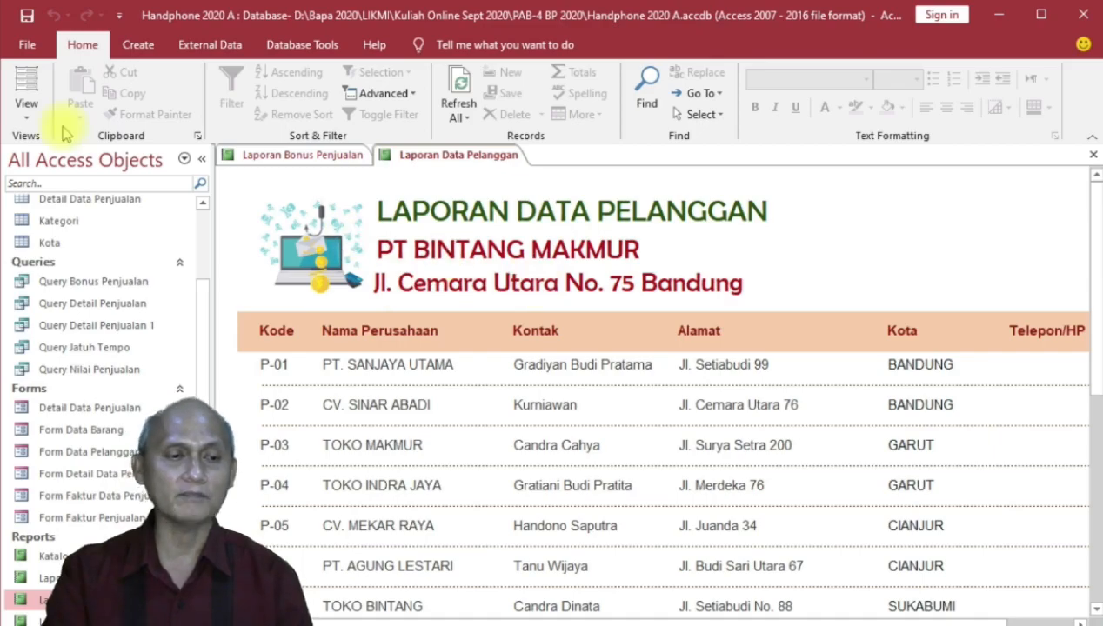
click(32, 122)
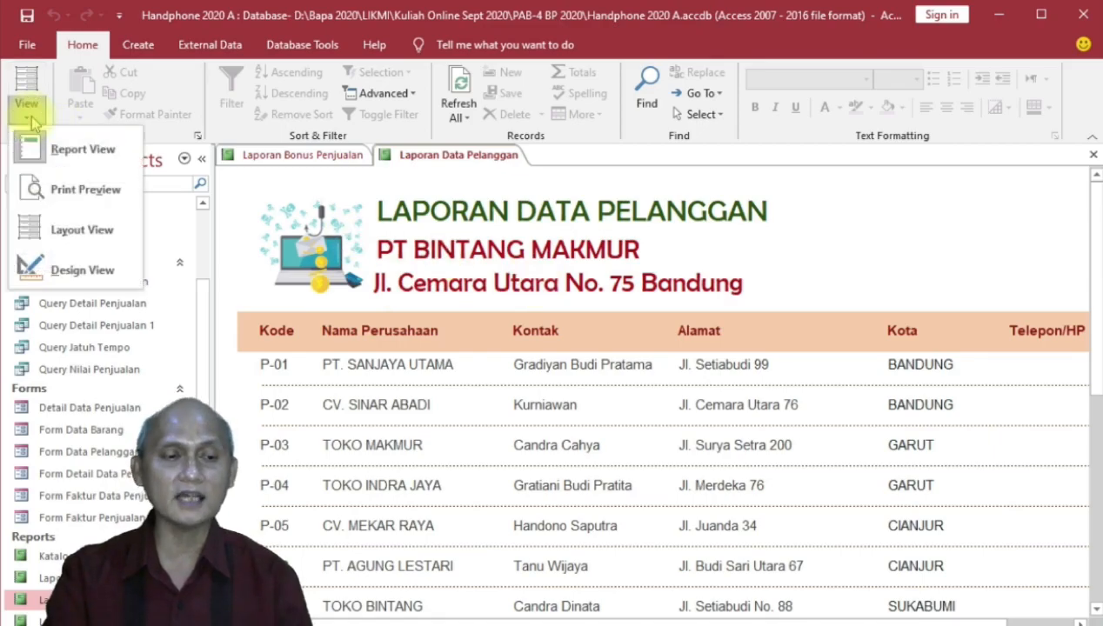
click(71, 271)
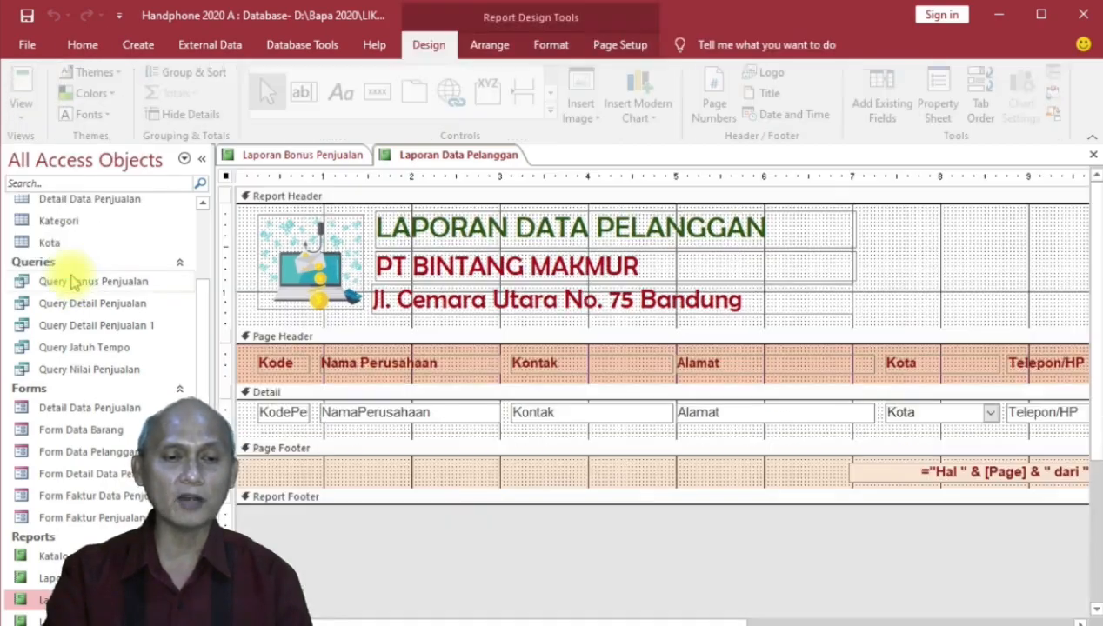
- Select the logo picture and the three heading labels together in the Report Header of Laporan Data Pelanggan
click(348, 236)
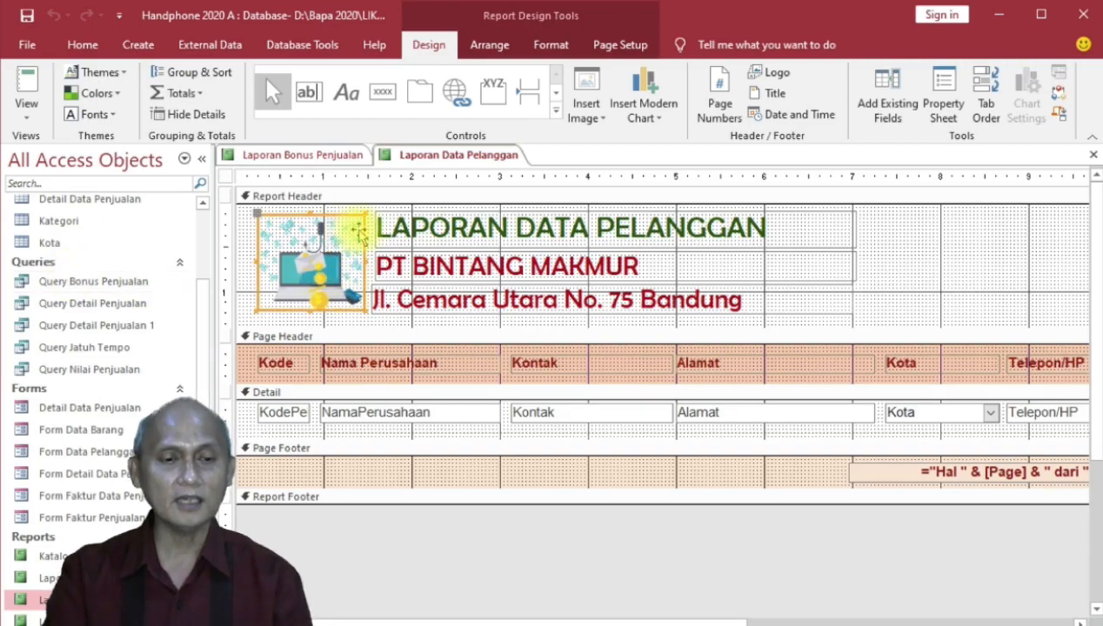
shift+click(432, 241)
shift+click(444, 261)
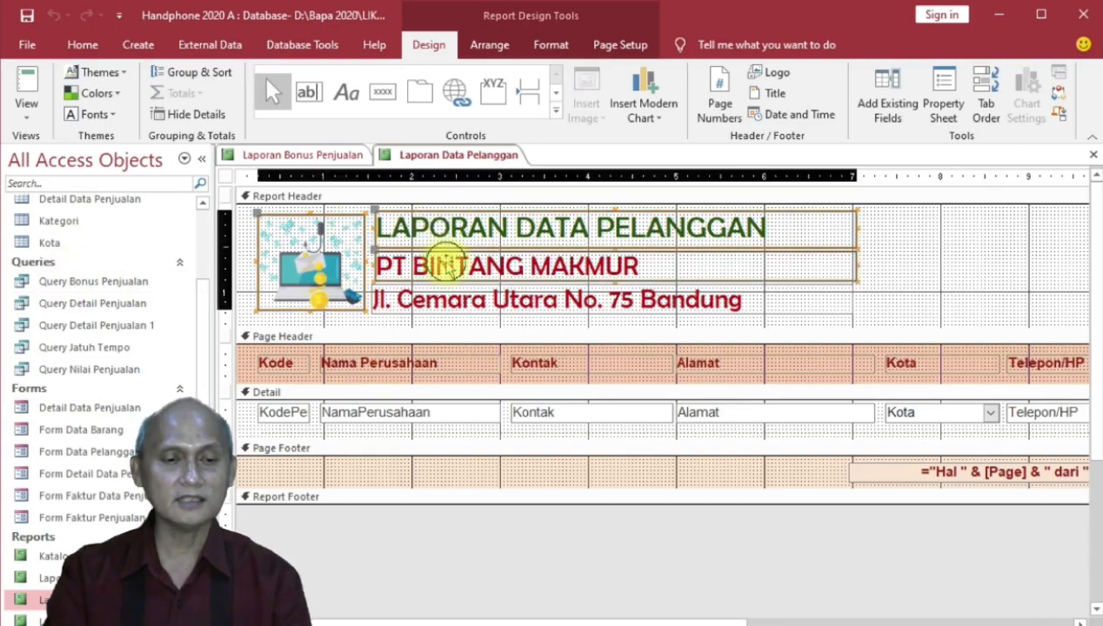
shift+click(438, 297)
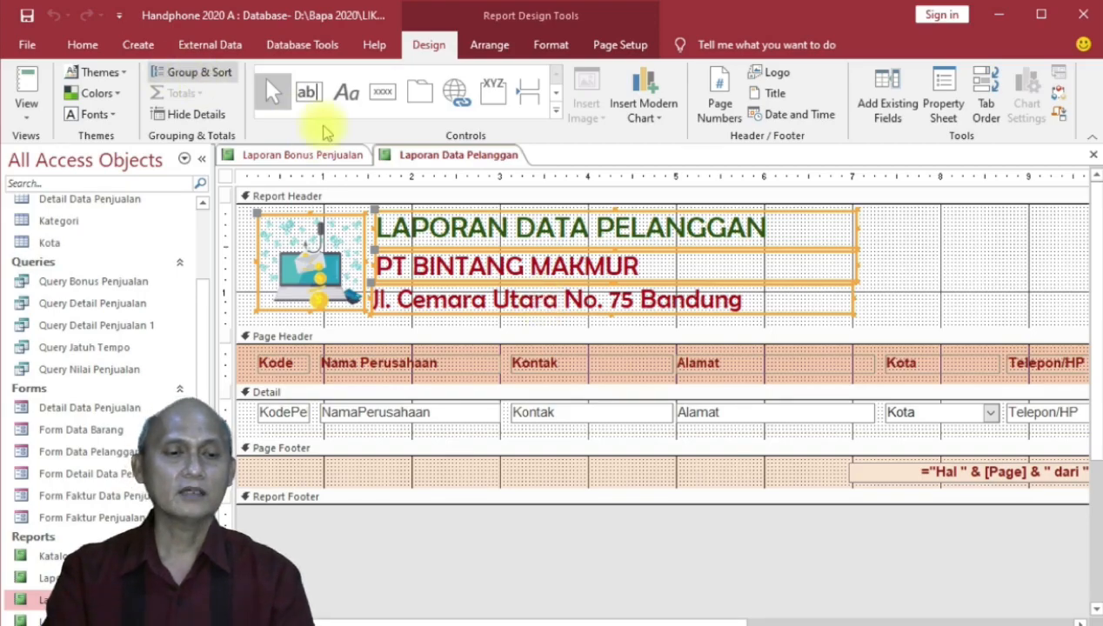
- Return Laporan Bonus Penjualan to Design View, enlarge its Report Header to about 1.4 ruler units tall and delete the title label
click(310, 154)
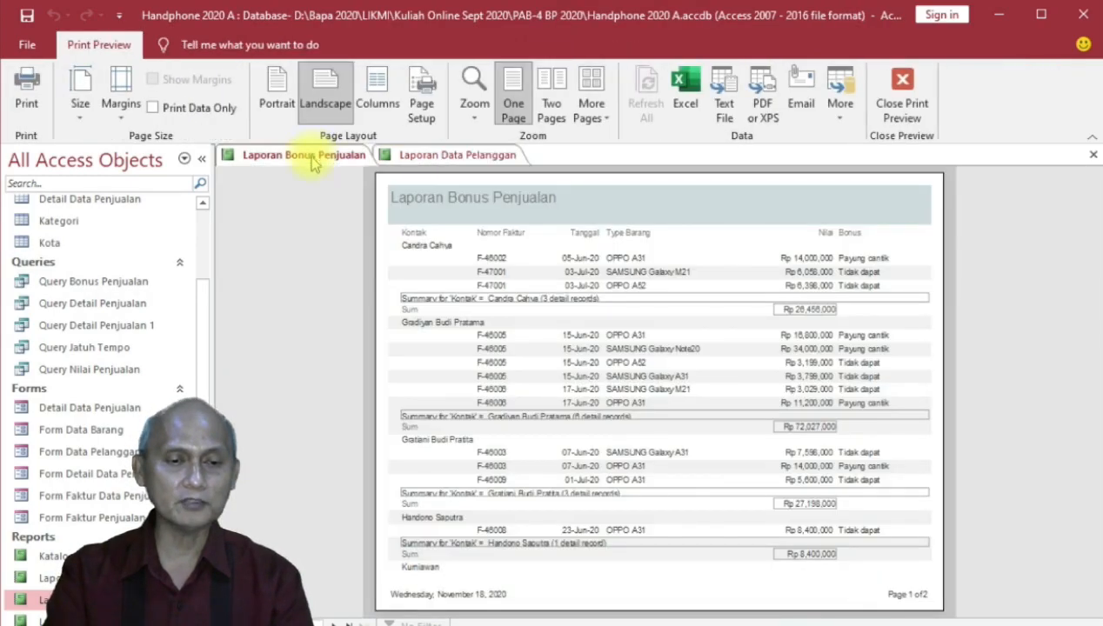
click(888, 104)
drag(644, 262, 645, 330)
click(498, 241)
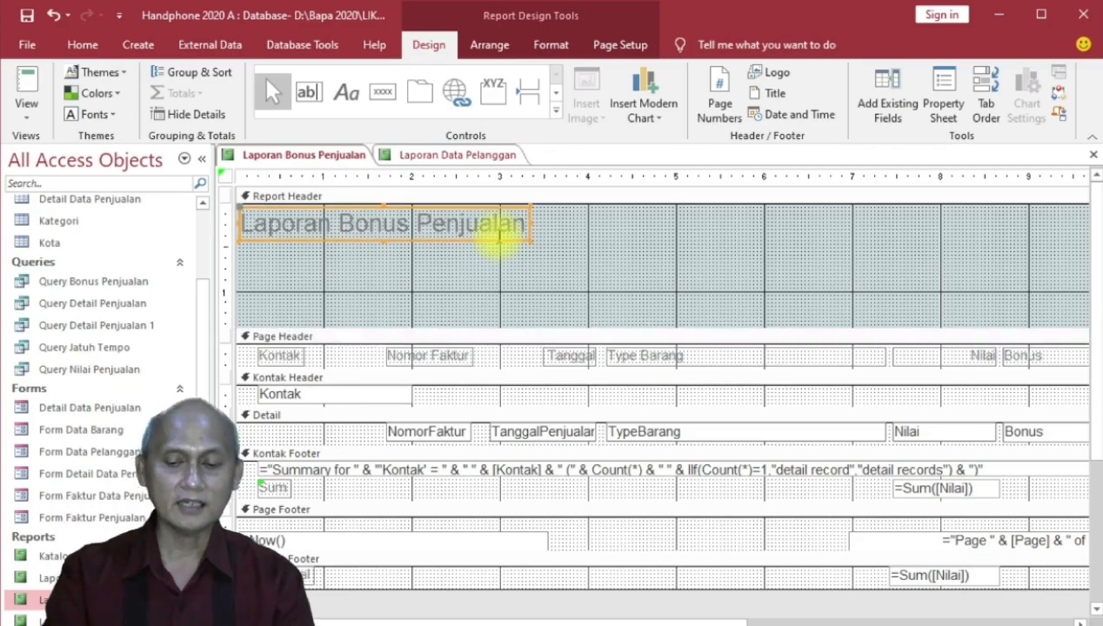
key(Delete)
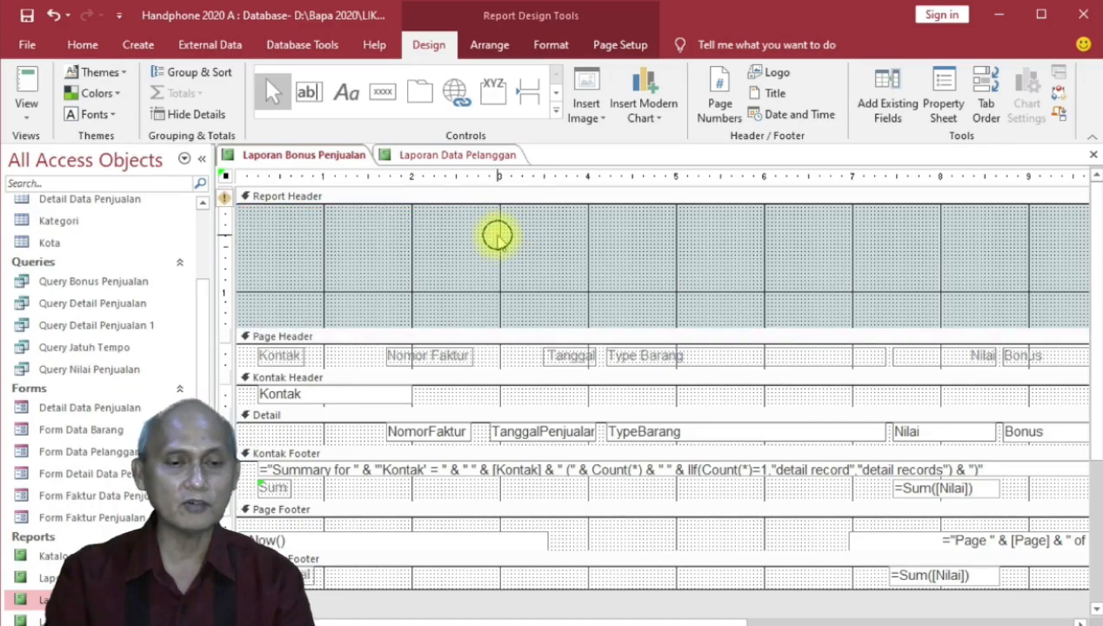
- Paste the copied logo and three heading labels into the Report Header of Laporan Bonus Penjualan
click(500, 244)
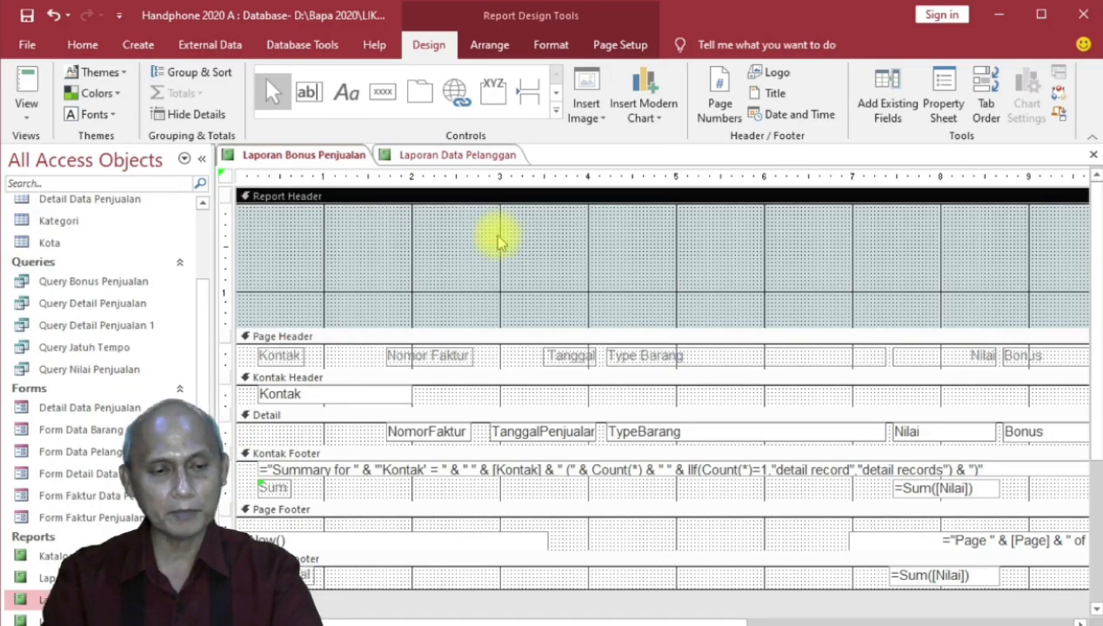
key(ctrl+v)
drag(513, 322, 533, 320)
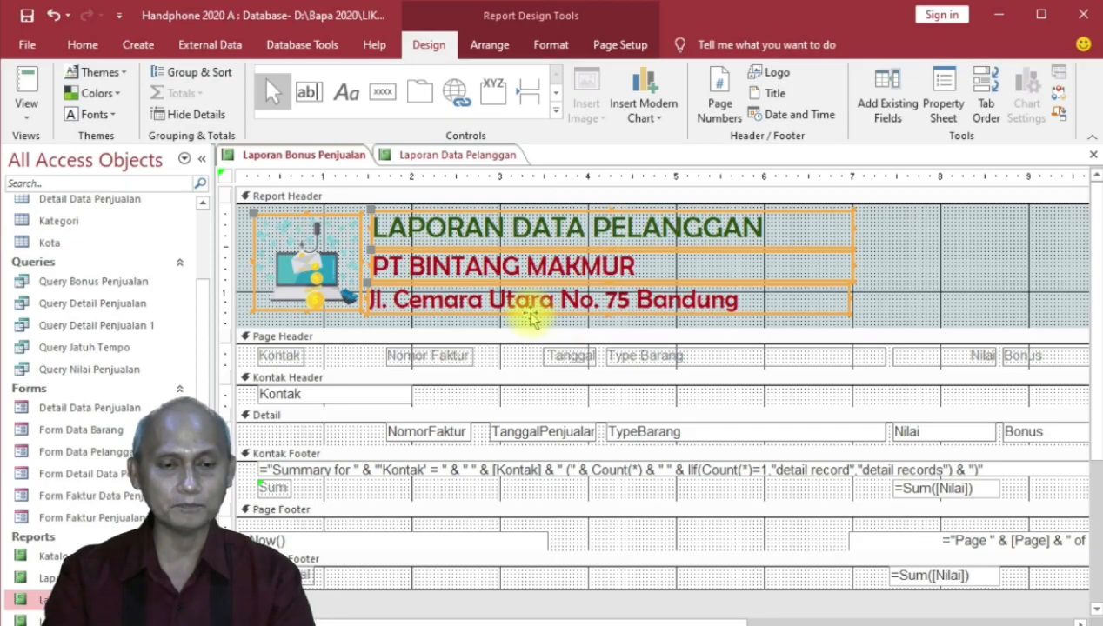
click(895, 293)
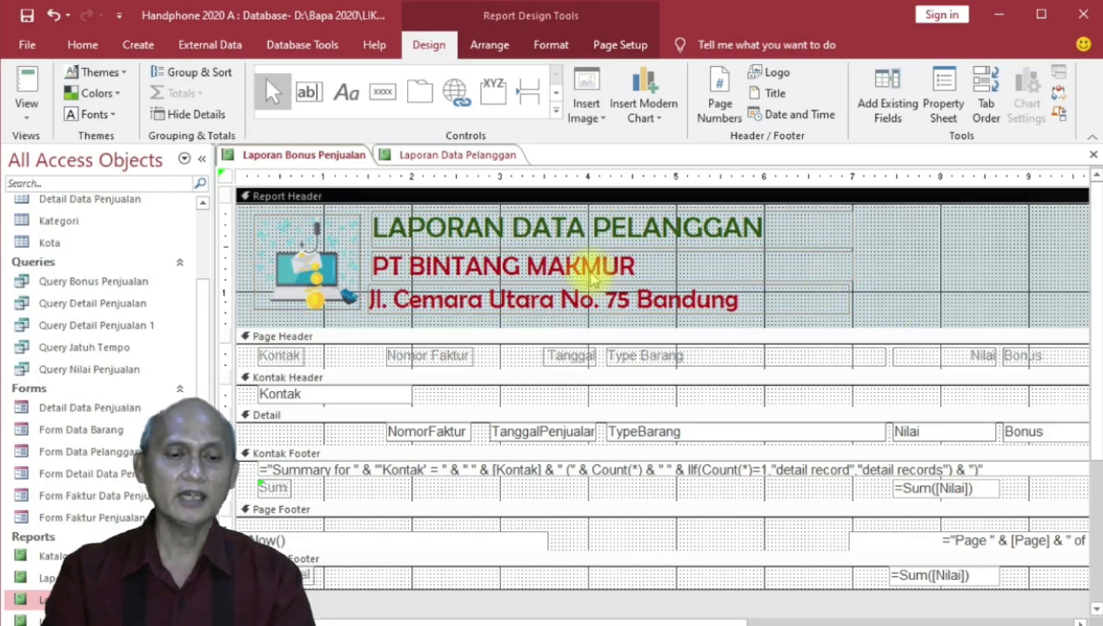
- Change the top heading in the Report Header to read LAPORAN BONUS PENJUALAN
click(517, 231)
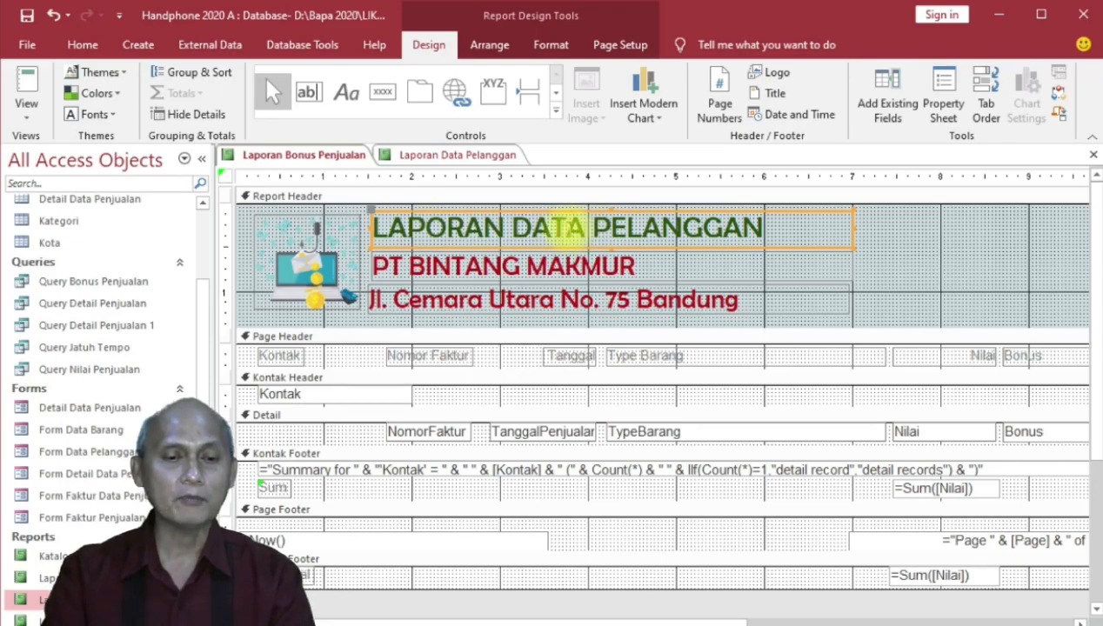
click(513, 225)
drag(514, 224, 768, 232)
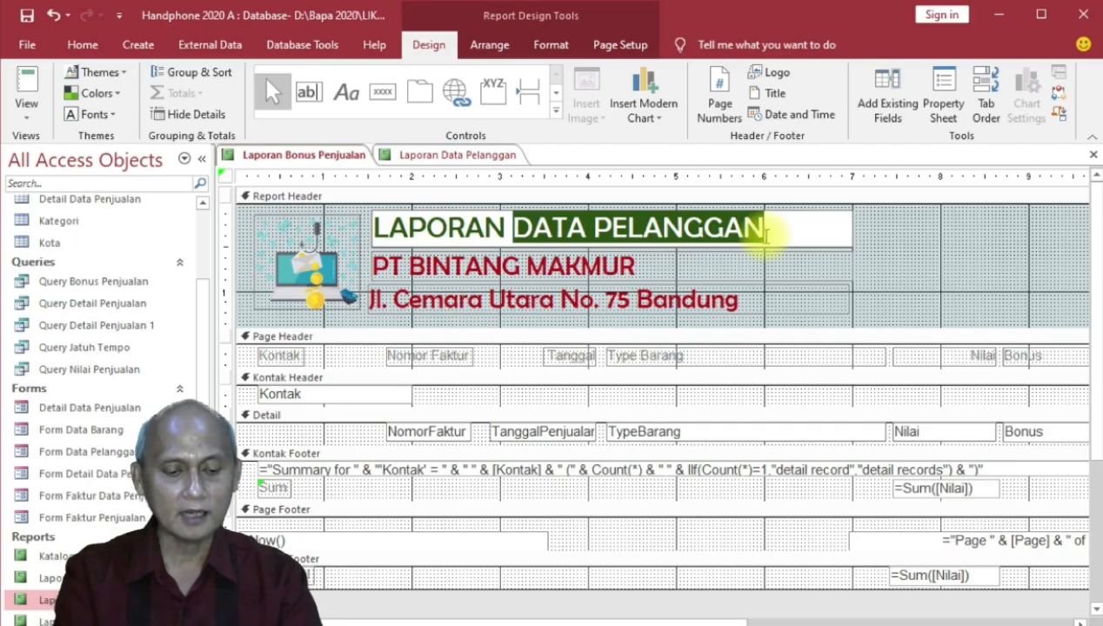
text(BONUS P)
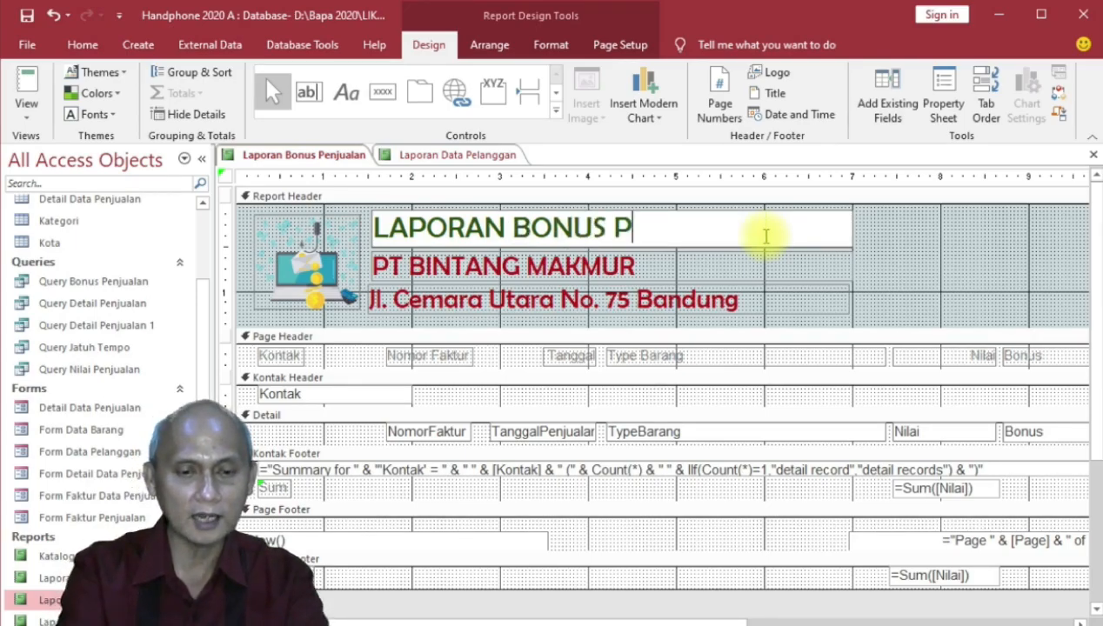
text(ENJUALAN)
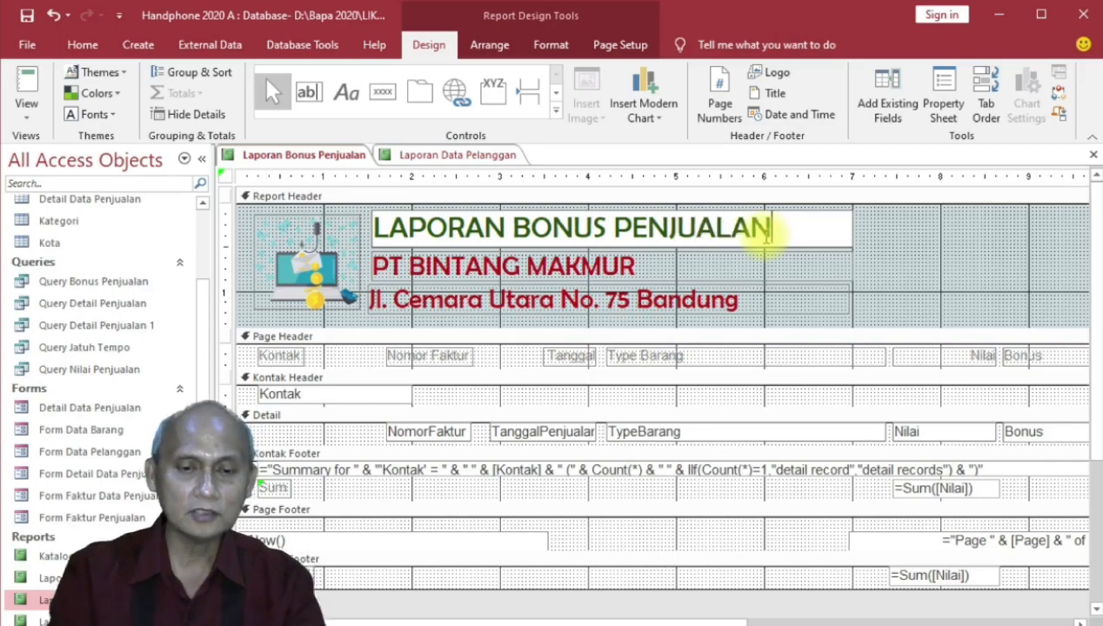
- Set the Report Header section's background colour to white
click(879, 266)
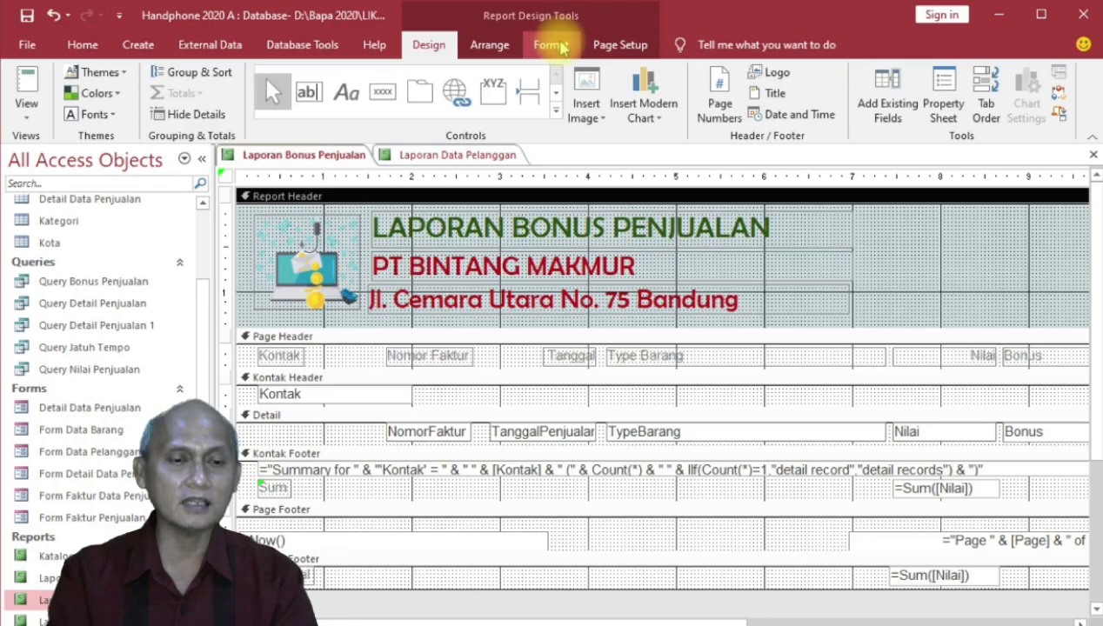
click(551, 44)
click(252, 106)
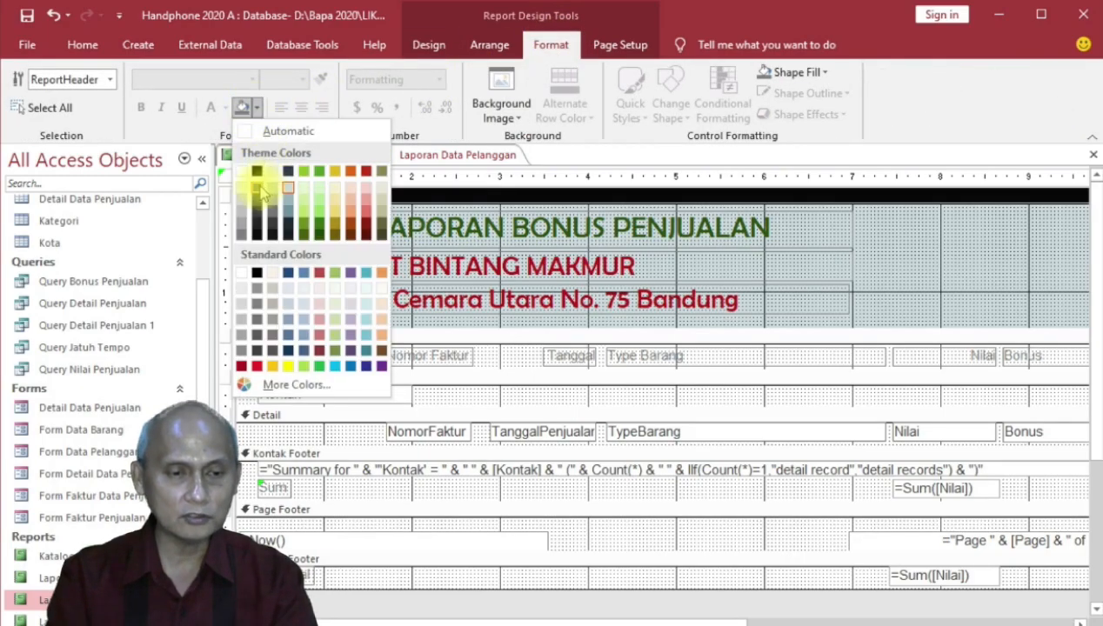
click(242, 172)
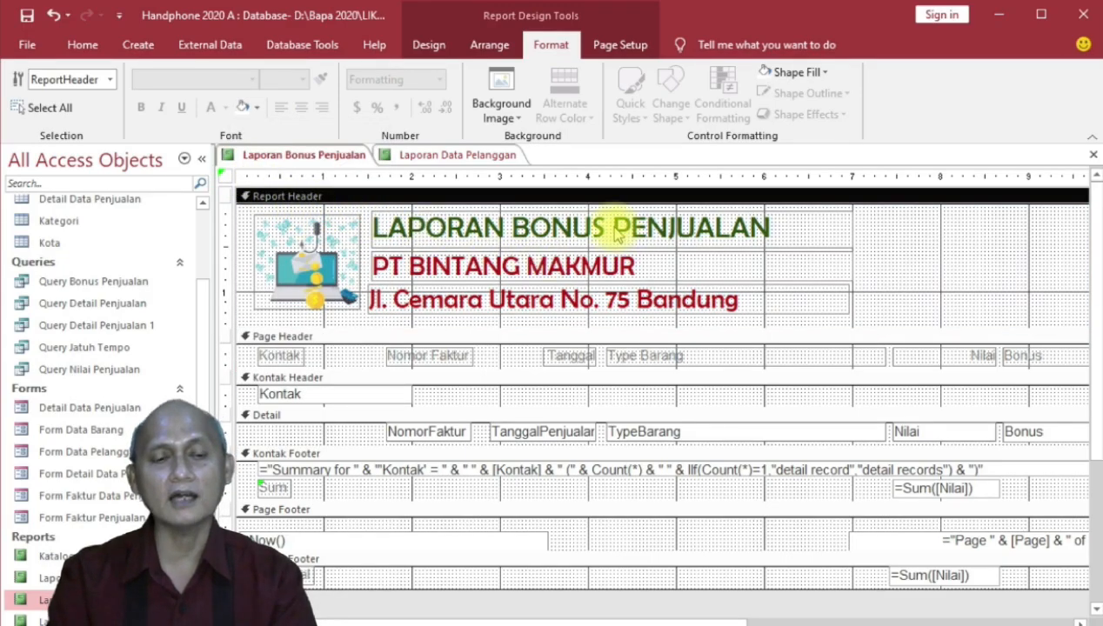
- Make the Page Header section slightly taller and select all six of its column labels, from Kontak to Bonus
click(449, 337)
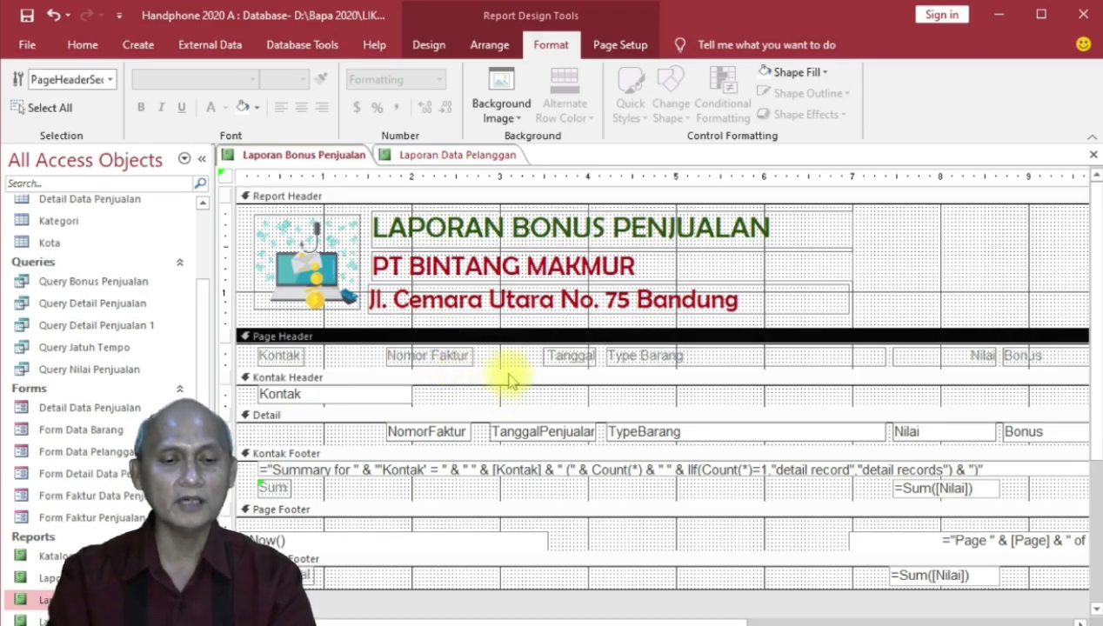
drag(507, 368, 507, 379)
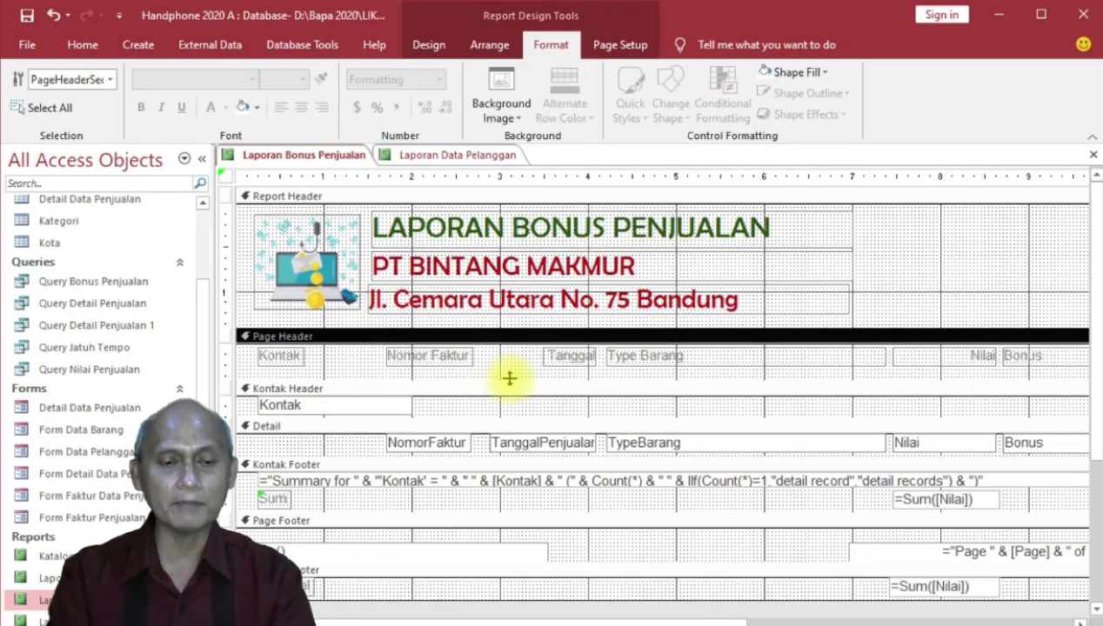
click(291, 356)
shift+click(407, 355)
shift+click(557, 358)
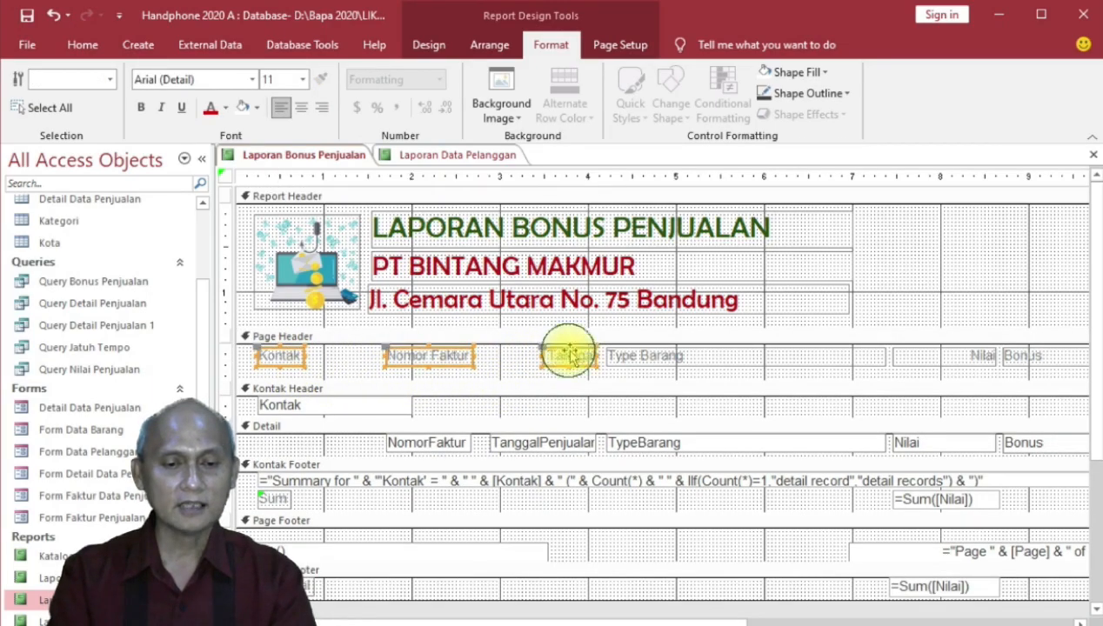
shift+click(665, 359)
shift+click(945, 353)
shift+click(1031, 357)
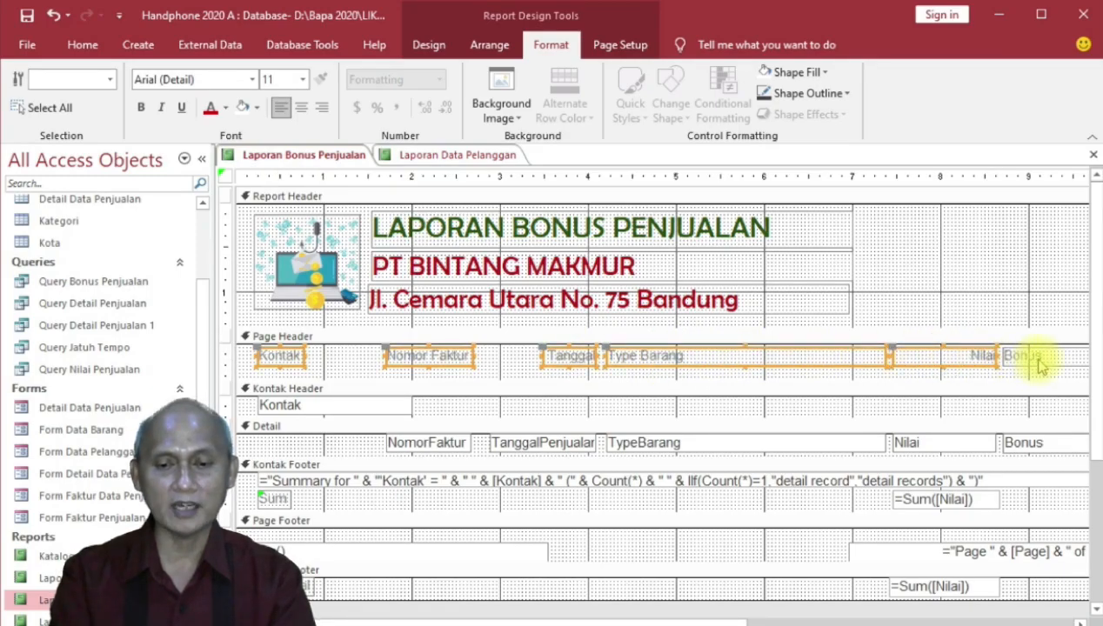
- Collapse the Navigation Pane and close the Laporan Data Pelanggan report
click(203, 159)
click(279, 157)
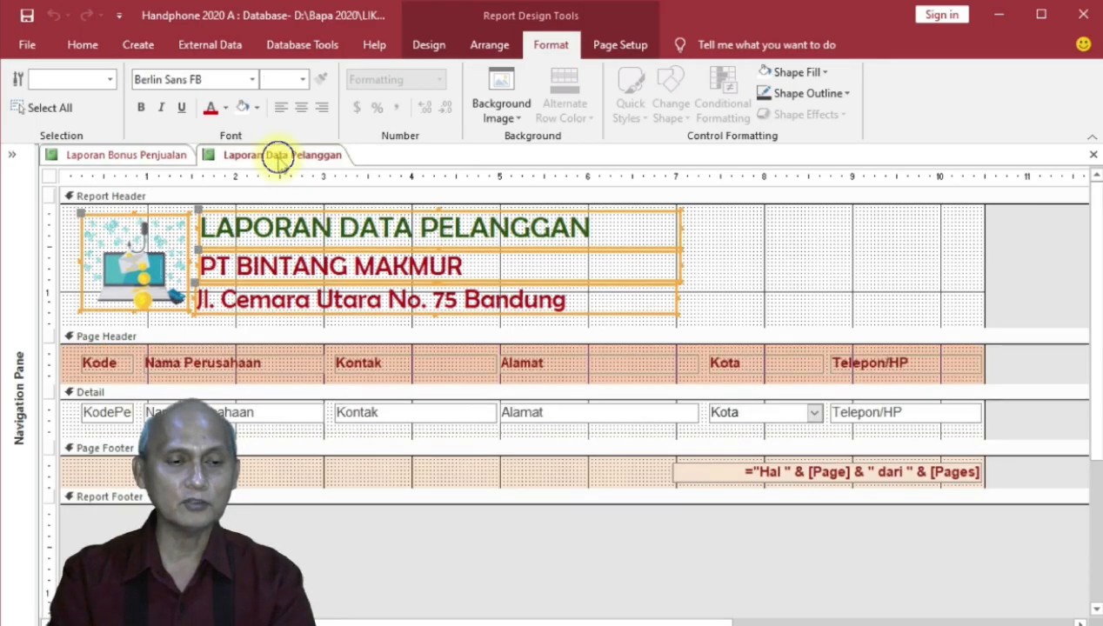
right_click(279, 157)
click(294, 185)
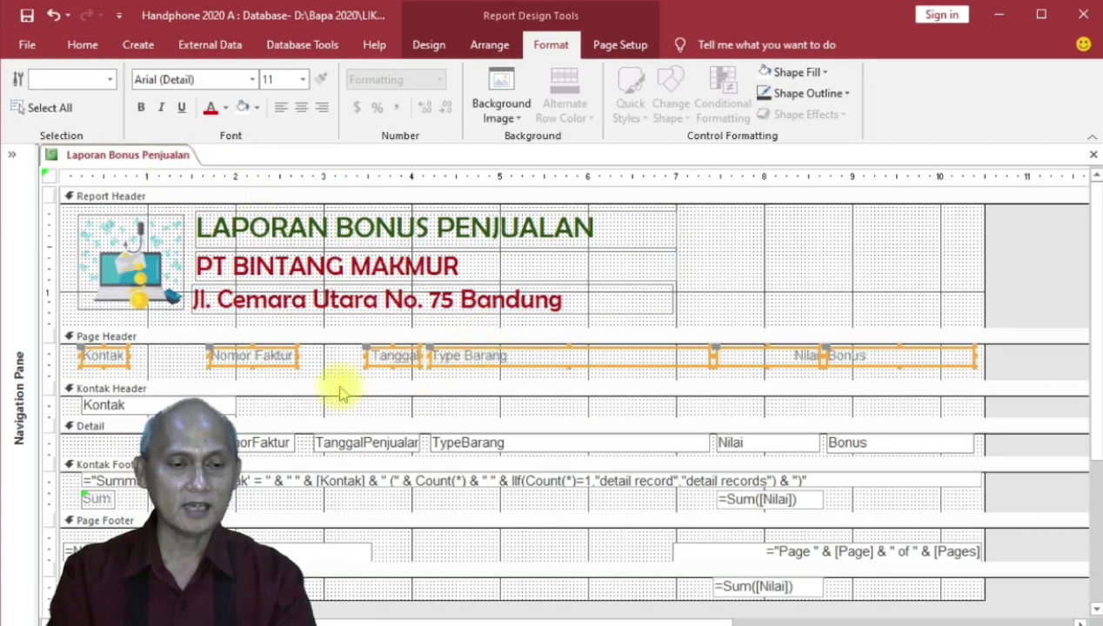
- Format the six Page Header labels in bold dark red and shift them slightly down within the section
click(226, 107)
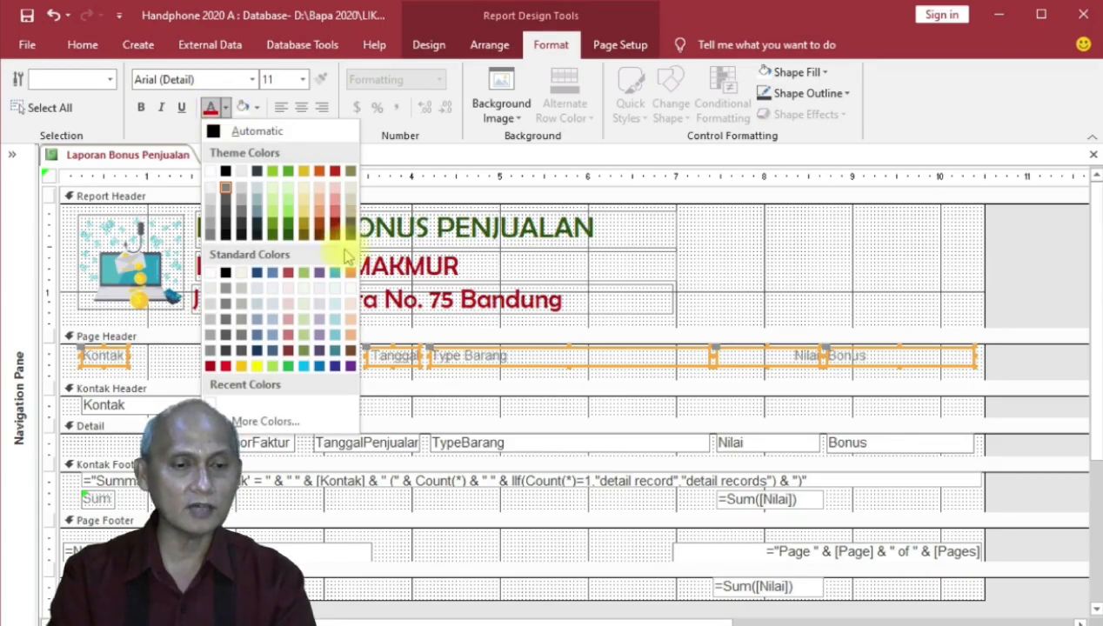
key(Escape)
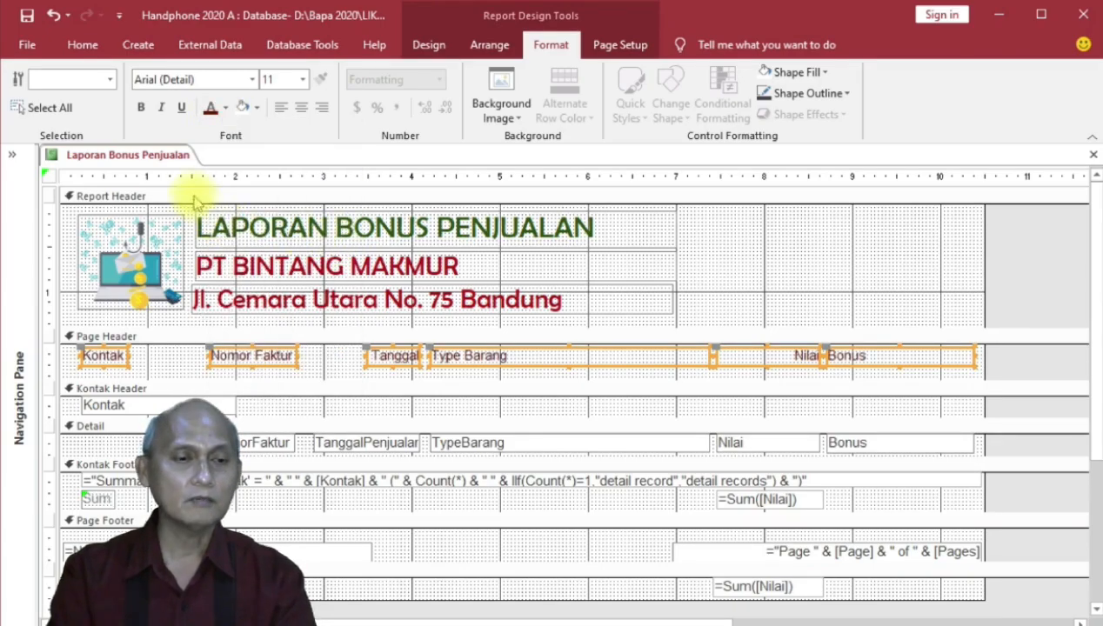
click(140, 114)
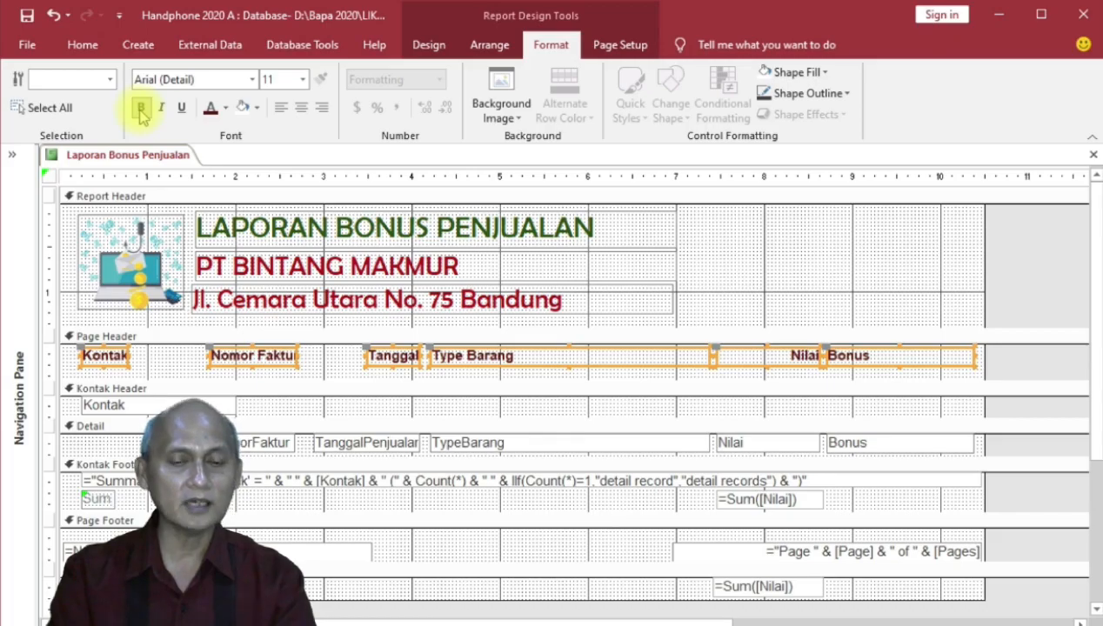
key(Down)
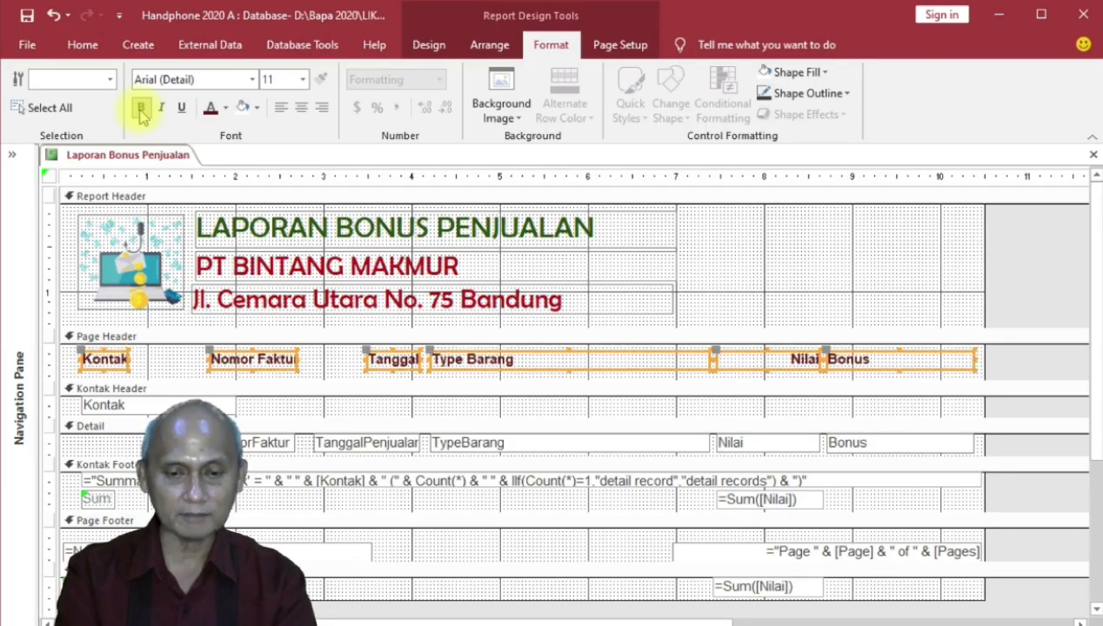
key(Down)
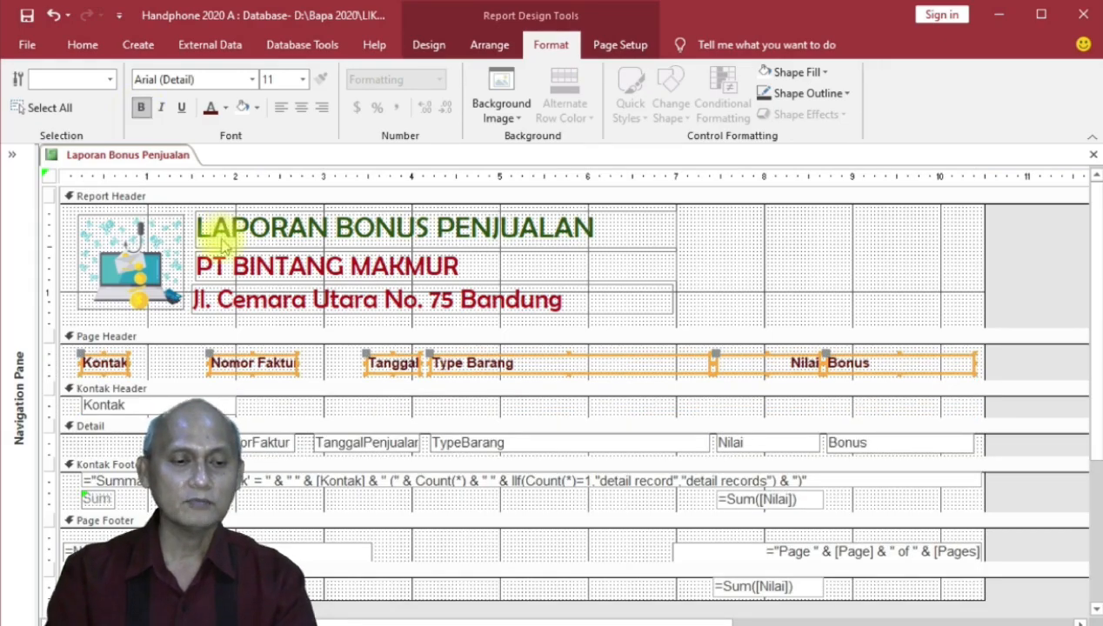
- Widen the Nomor Faktur label to fit its bold text and fill the Page Header background with light orange
click(320, 366)
click(292, 365)
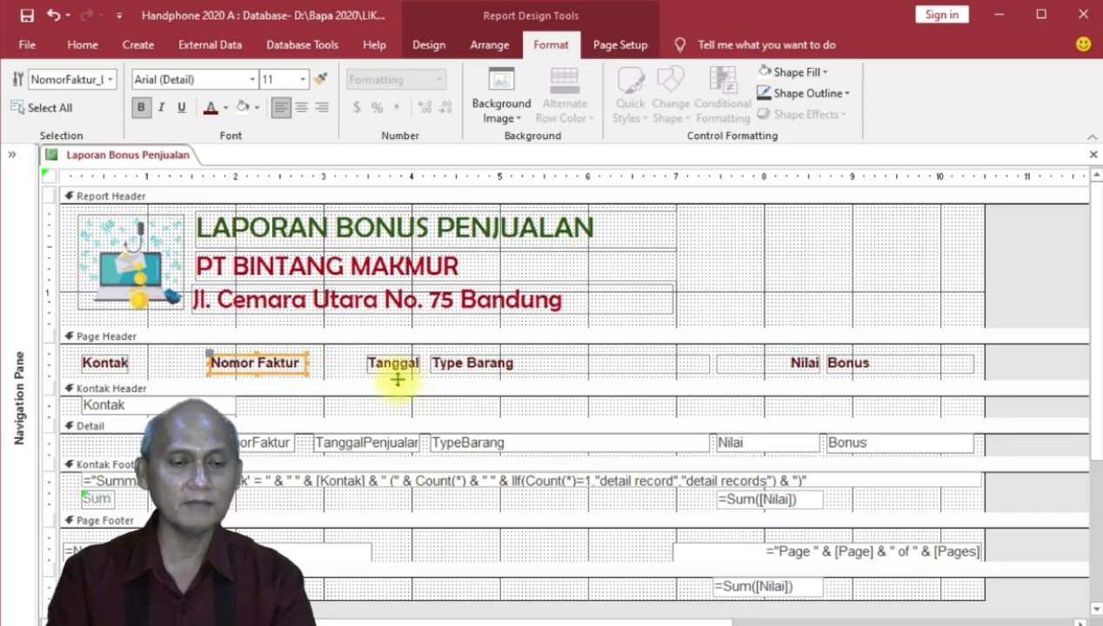
click(336, 368)
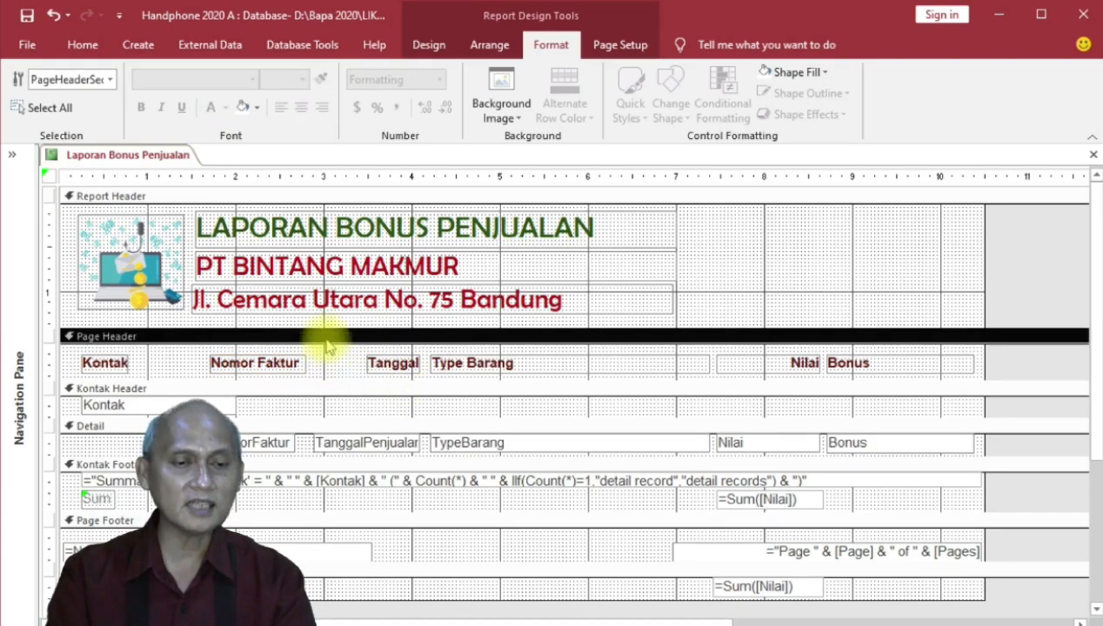
click(256, 107)
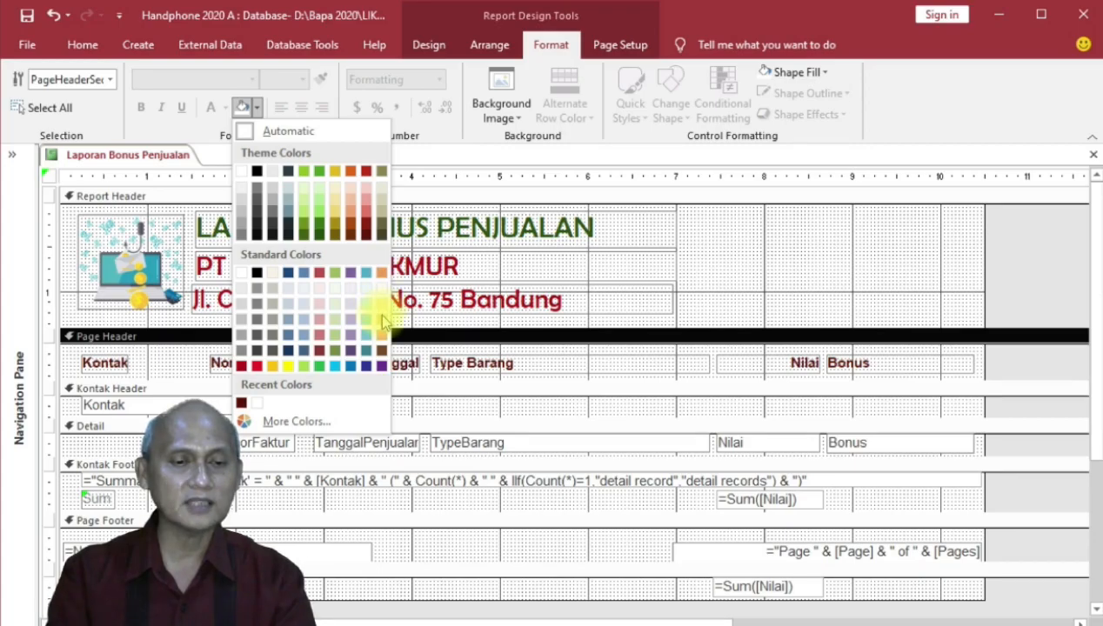
click(381, 320)
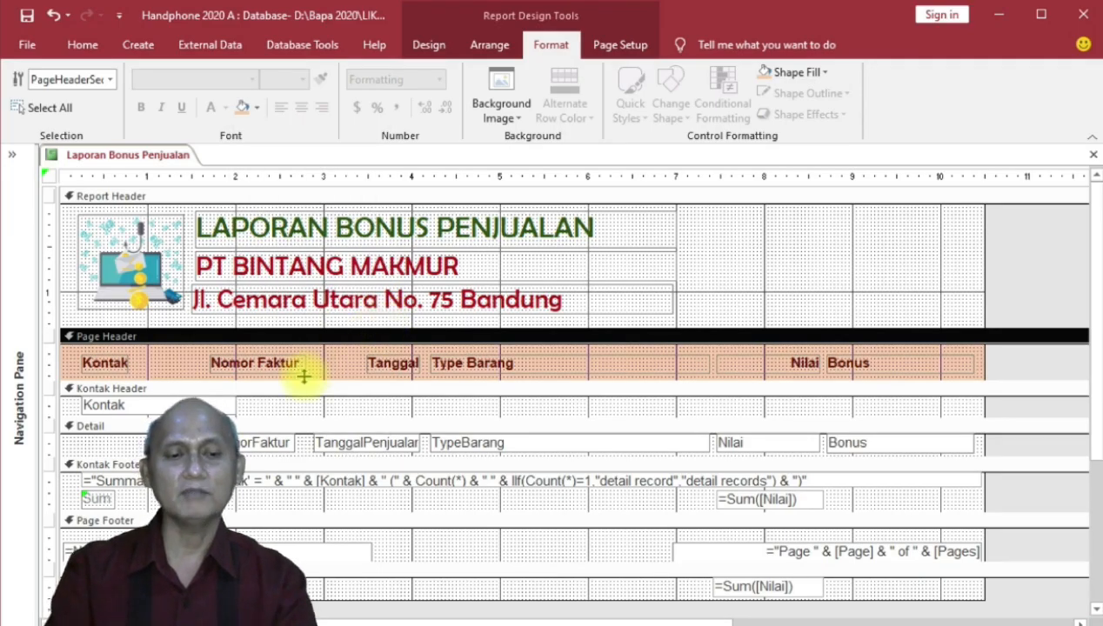
- Extend the left edge of the Tanggal label in the Page Header to about the 3 mark on the ruler
click(368, 369)
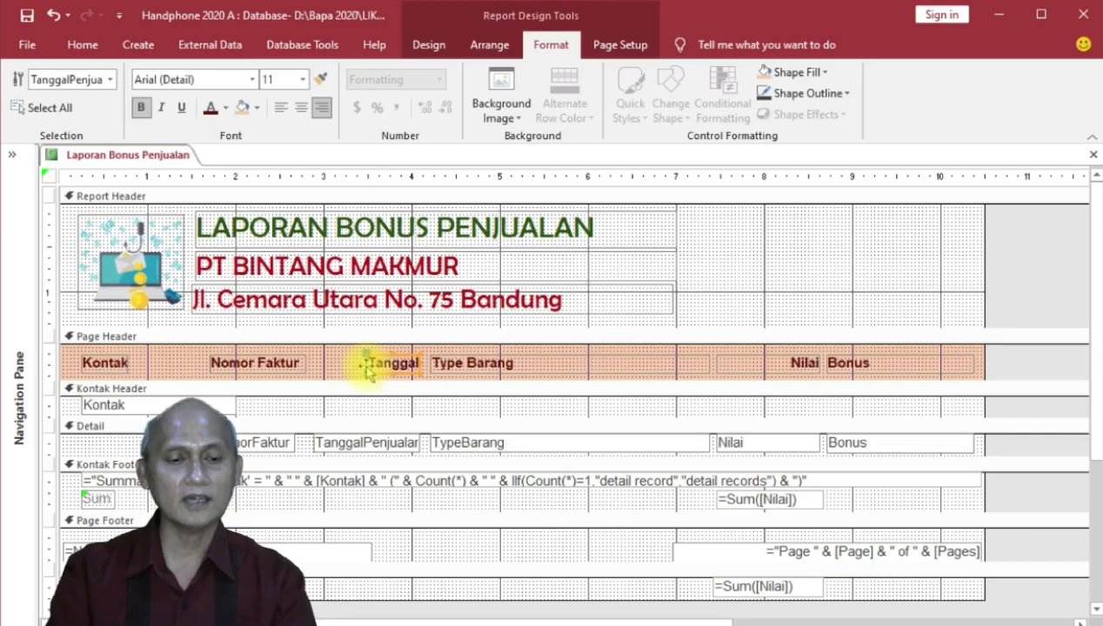
drag(360, 365, 325, 364)
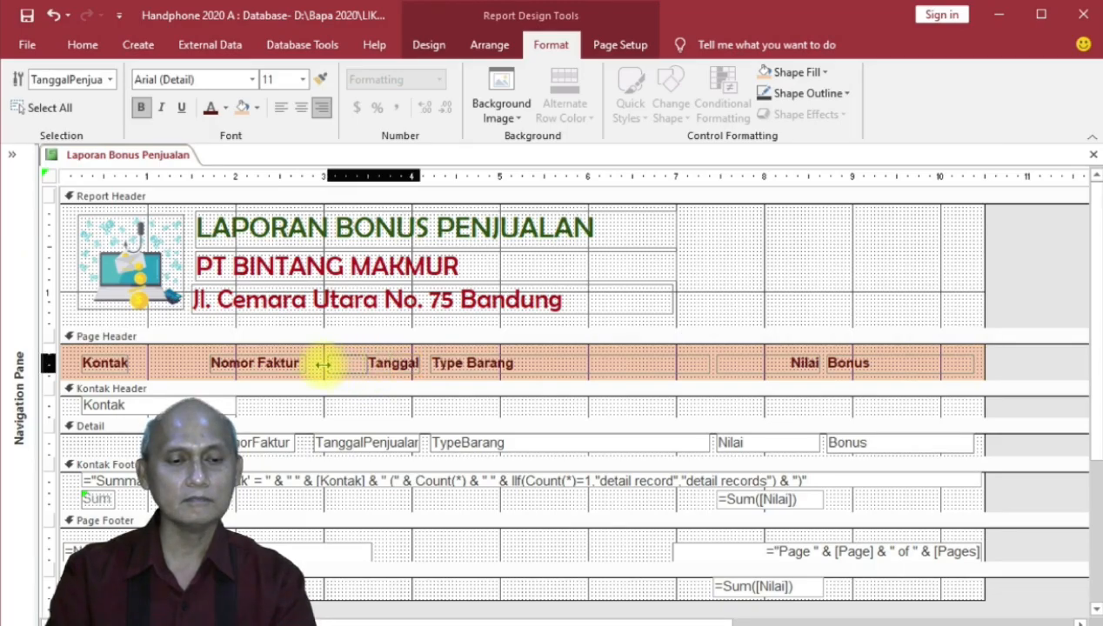
click(607, 345)
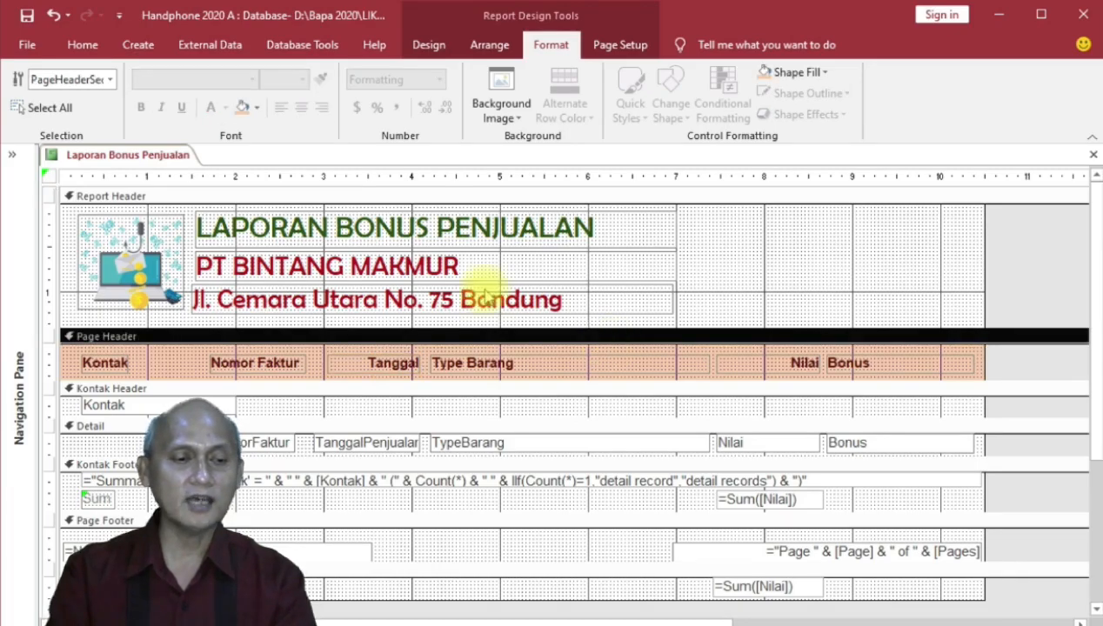
- Check the new header, column labels and grouped rows up close in Print Preview, then return to Design View
click(83, 44)
click(26, 127)
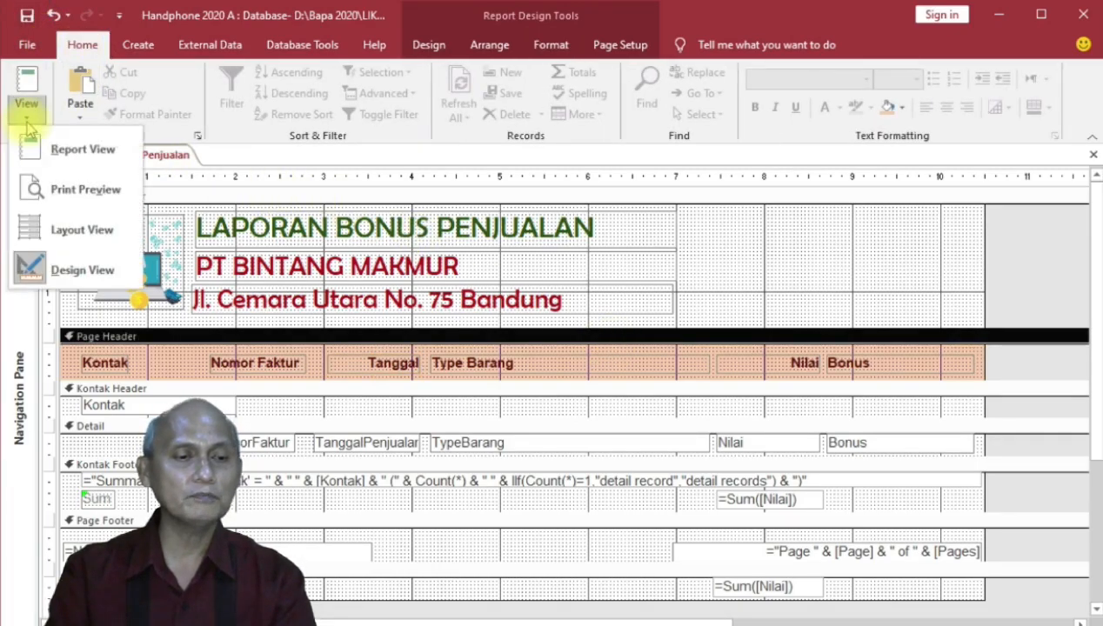
click(81, 186)
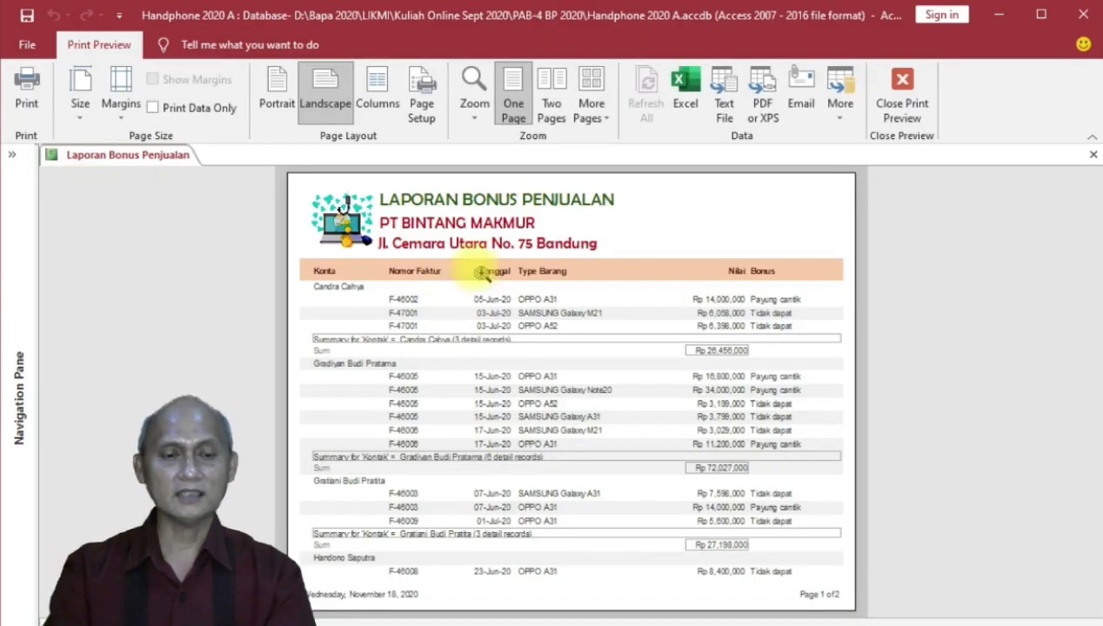
click(456, 290)
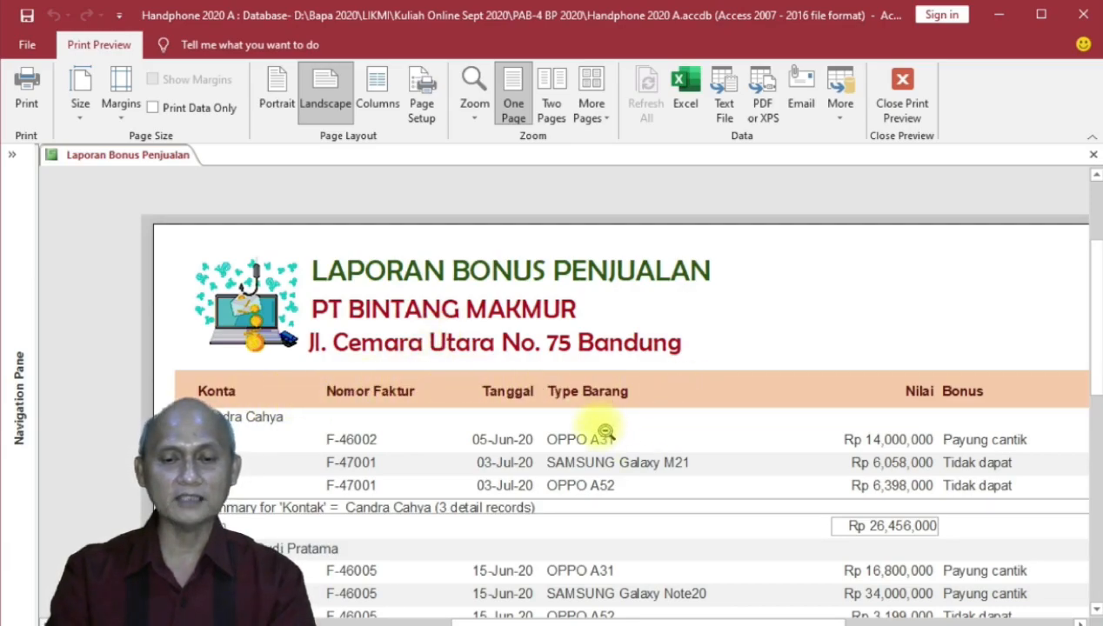
click(591, 402)
click(639, 294)
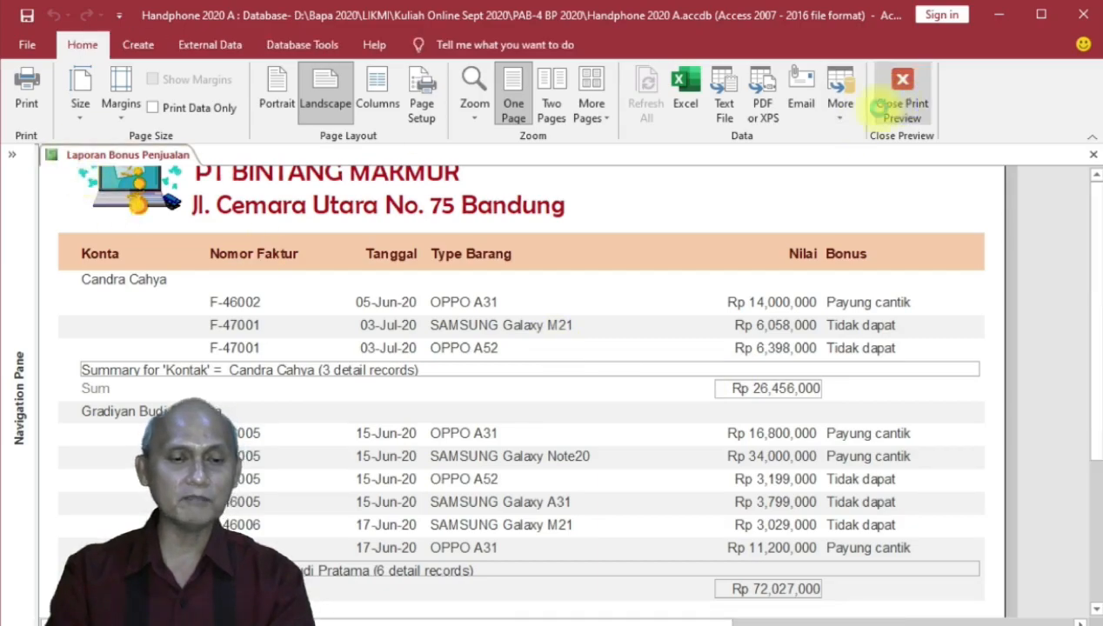
click(897, 92)
- Widen the Kontak label in the Page Header to about 1.1 ruler units
click(117, 363)
click(120, 363)
drag(130, 364, 177, 363)
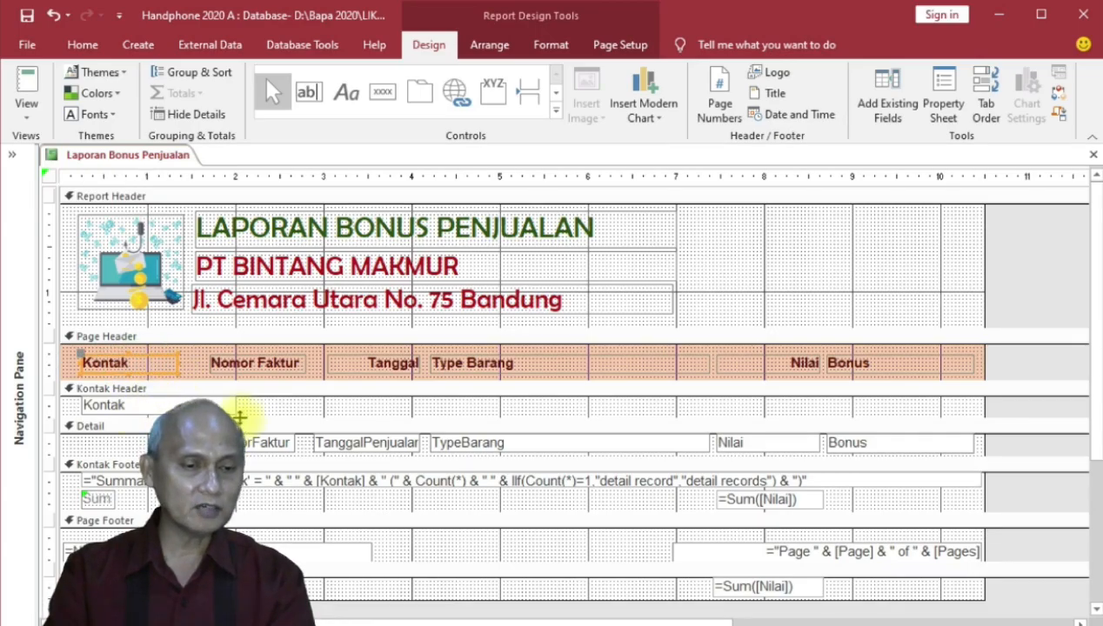
- Make the Kontak Header section slightly taller and move its Kontak field down a little
drag(239, 421, 239, 435)
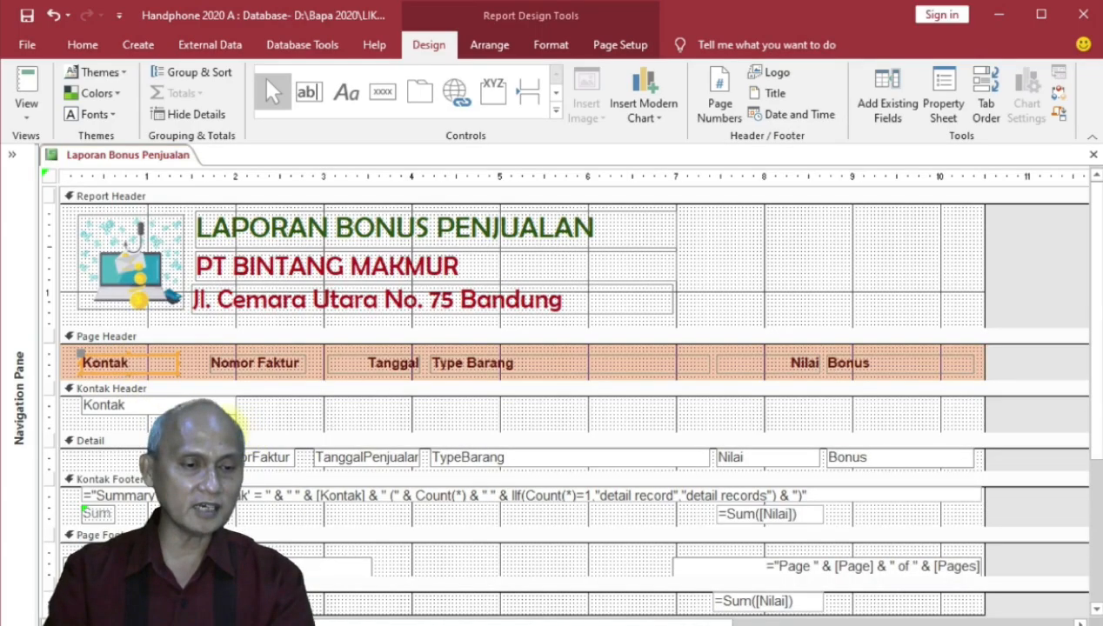
click(134, 416)
drag(132, 415, 134, 411)
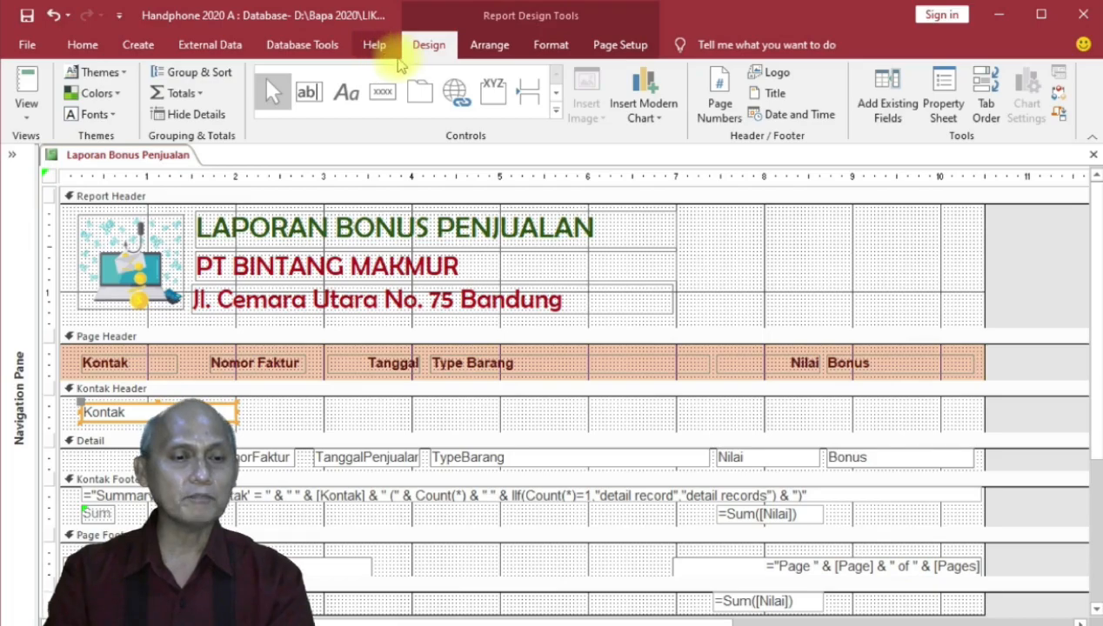
- Format the Kontak field in the Kontak Header as bold, dark red, 16-point text
click(537, 49)
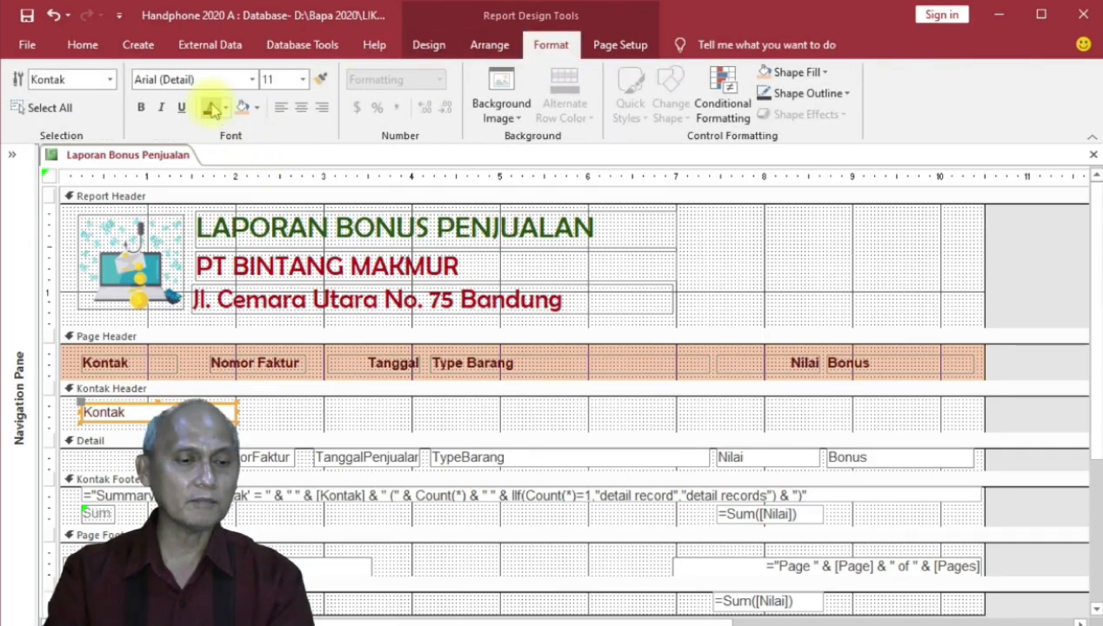
click(140, 107)
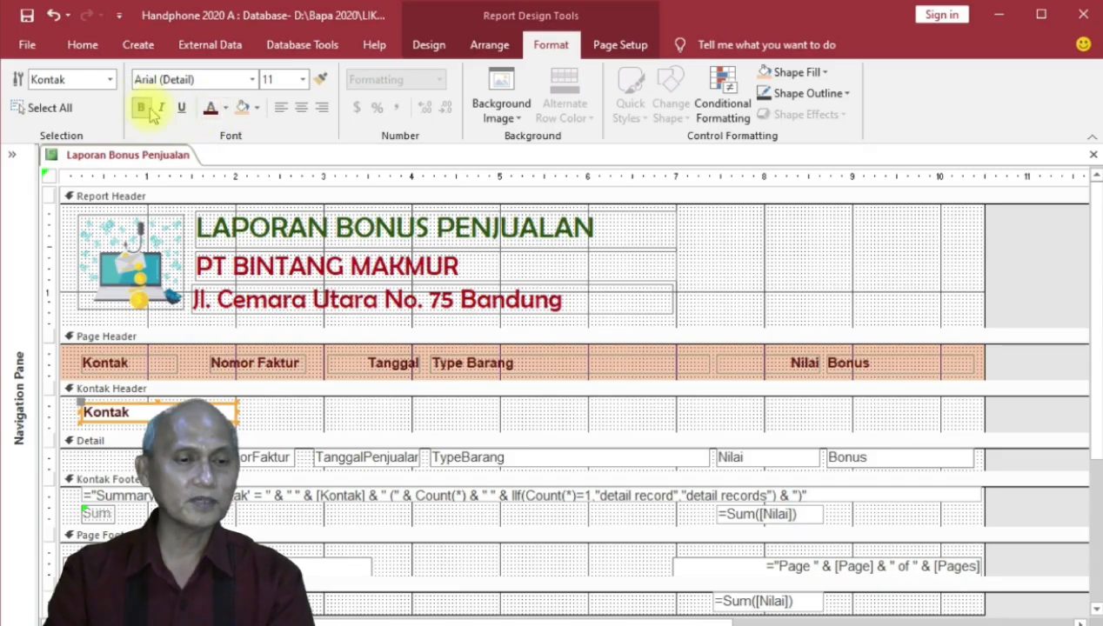
click(300, 79)
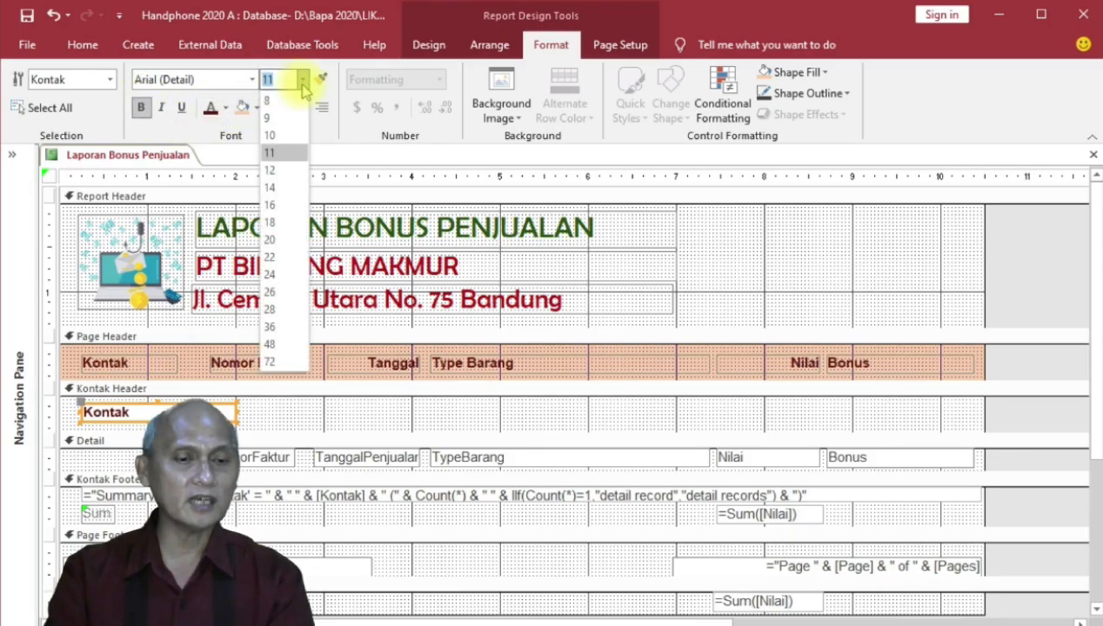
click(287, 205)
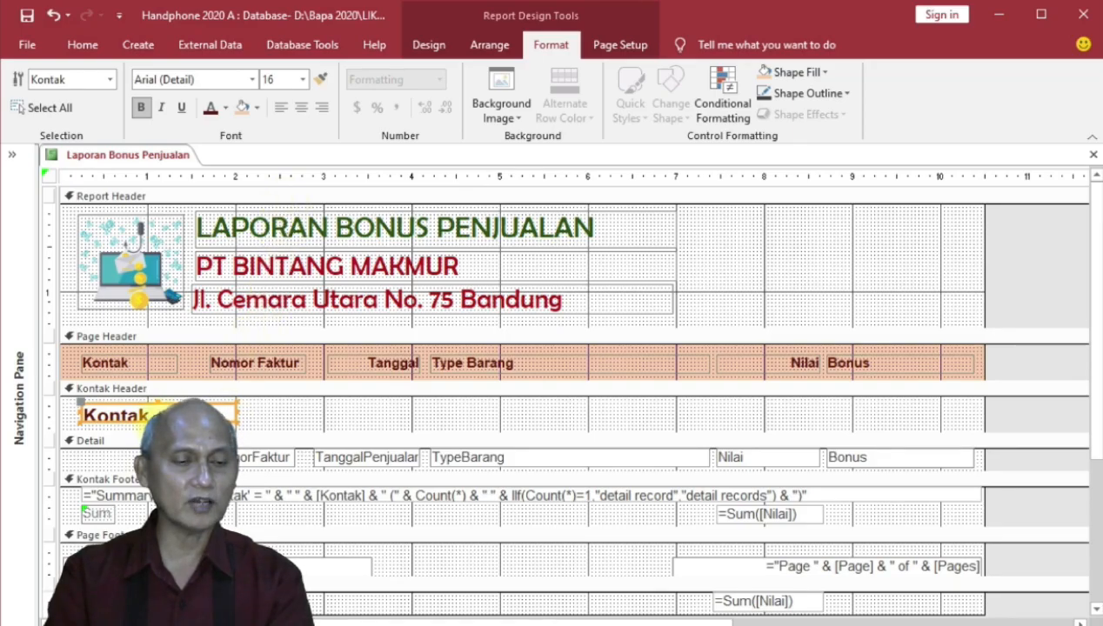
- Widen the Kontak Header's Kontak field to about the 2.4 ruler mark and make the section slightly taller to leave room beneath it
drag(159, 423, 158, 426)
drag(235, 425, 247, 439)
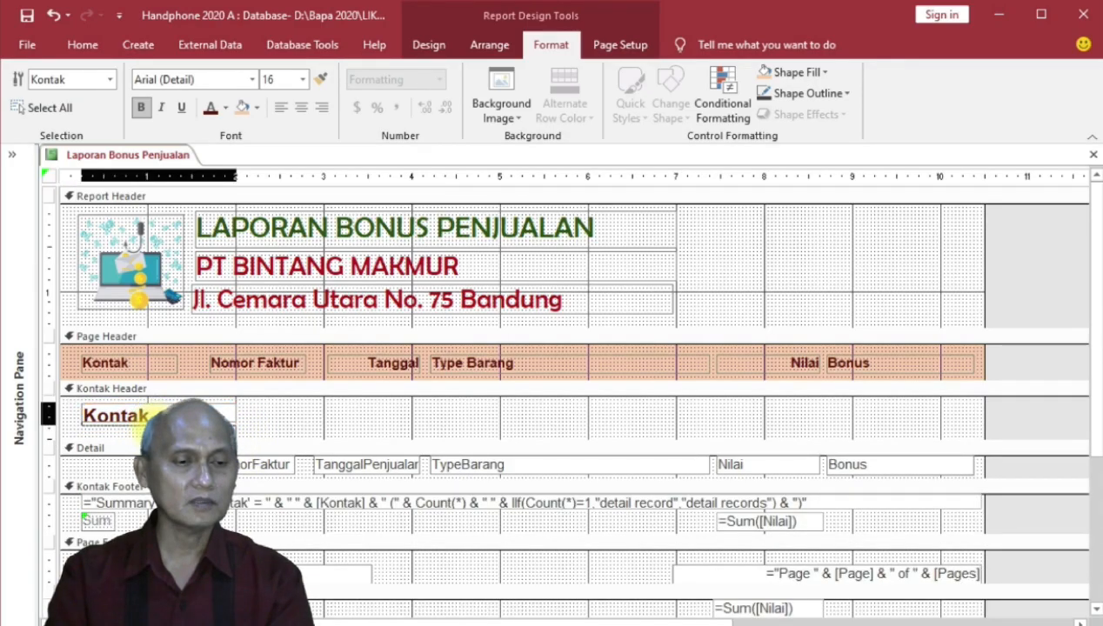
click(235, 426)
drag(261, 414, 271, 417)
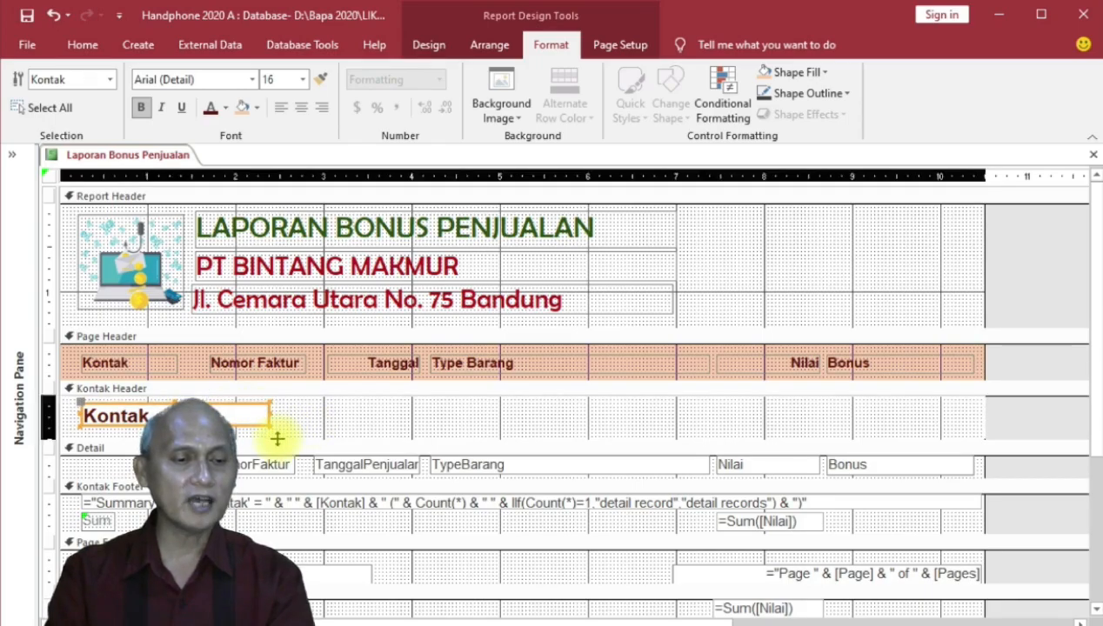
drag(276, 437, 278, 444)
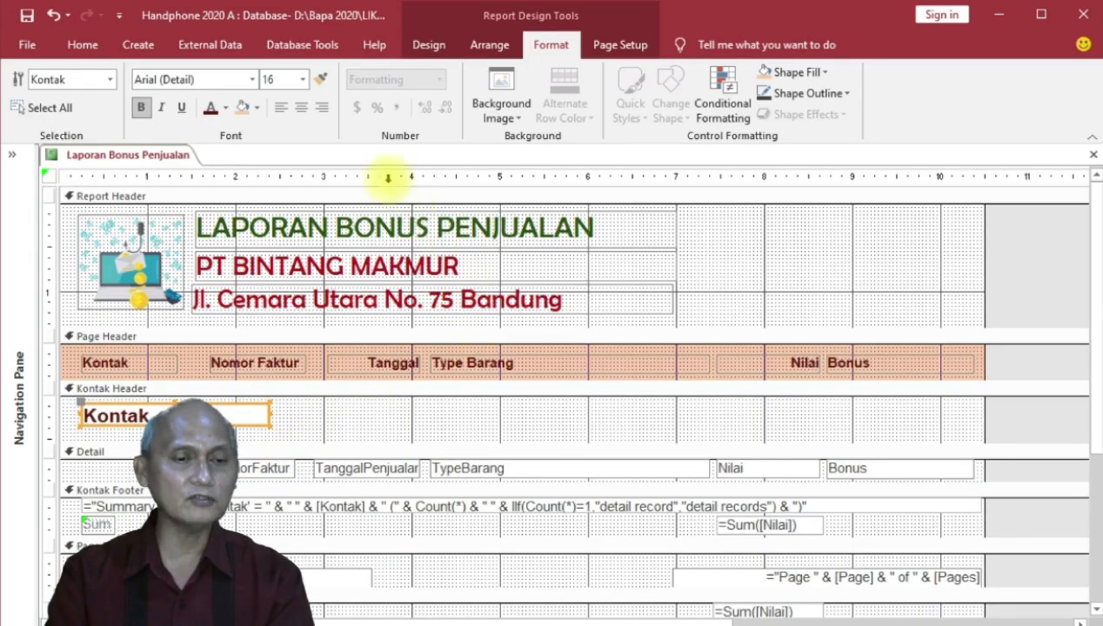
- Draw a horizontal line about 2.1 ruler units long just beneath the Kontak field in the Kontak Header
click(430, 45)
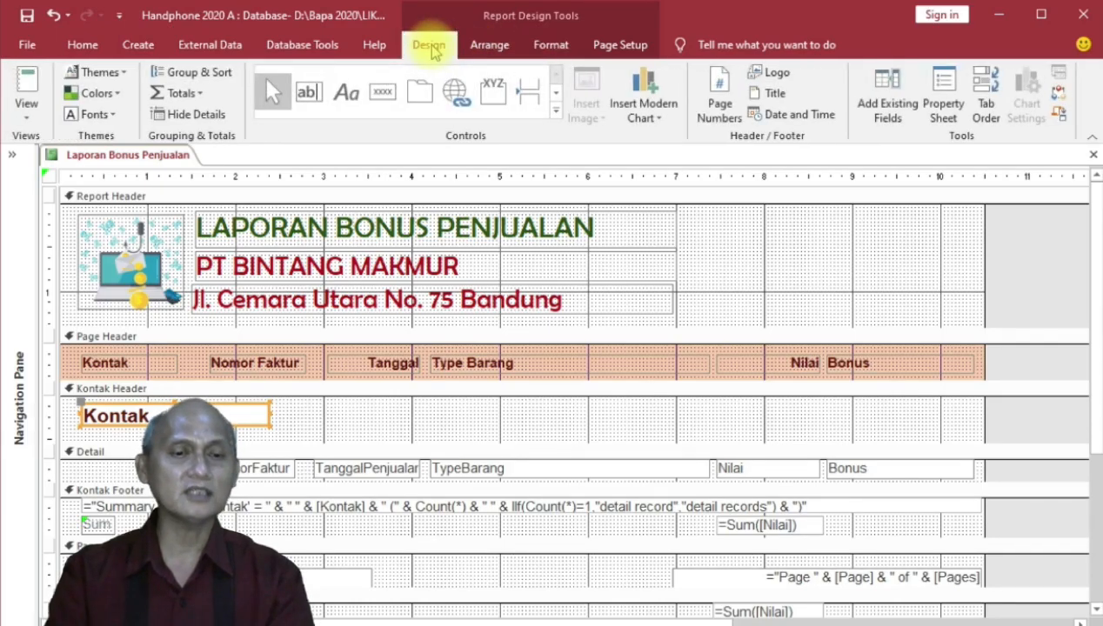
click(556, 111)
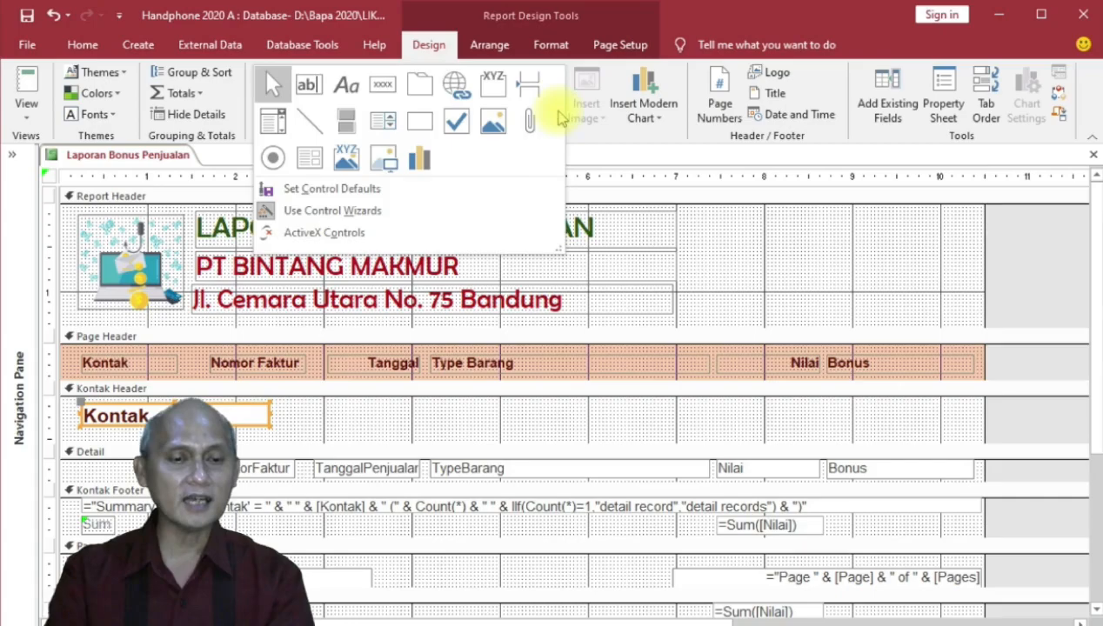
click(320, 123)
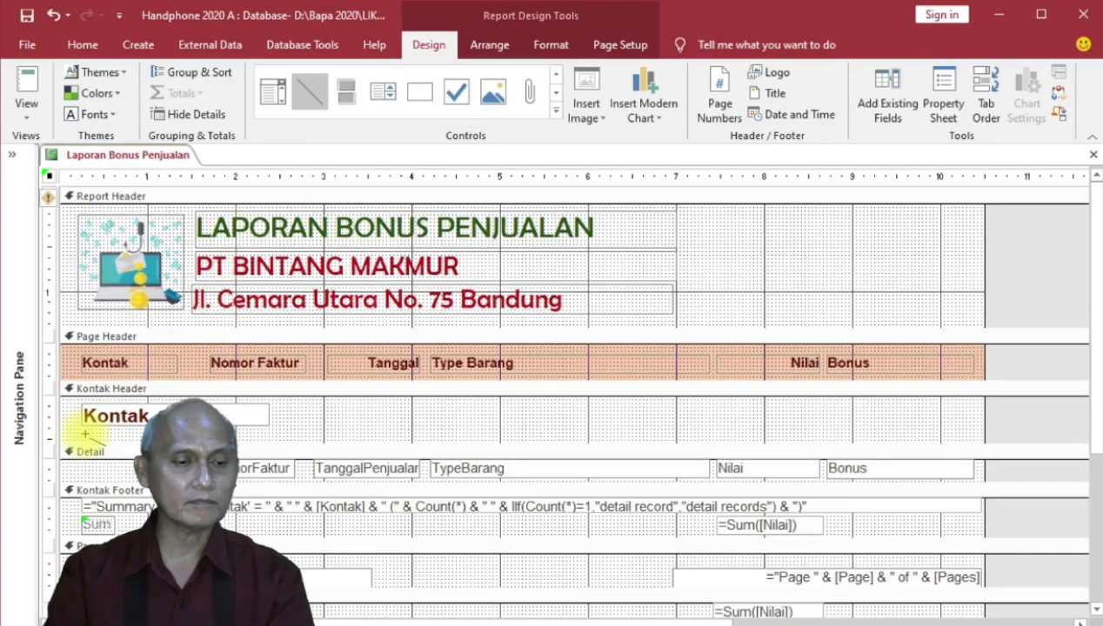
drag(83, 428, 268, 433)
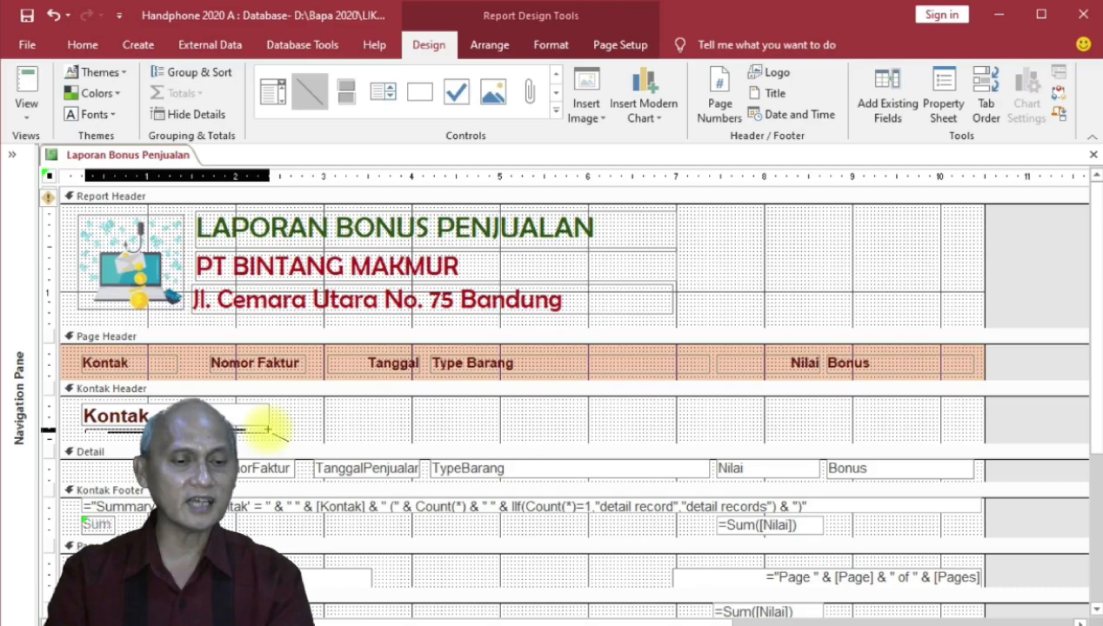
drag(265, 432, 269, 432)
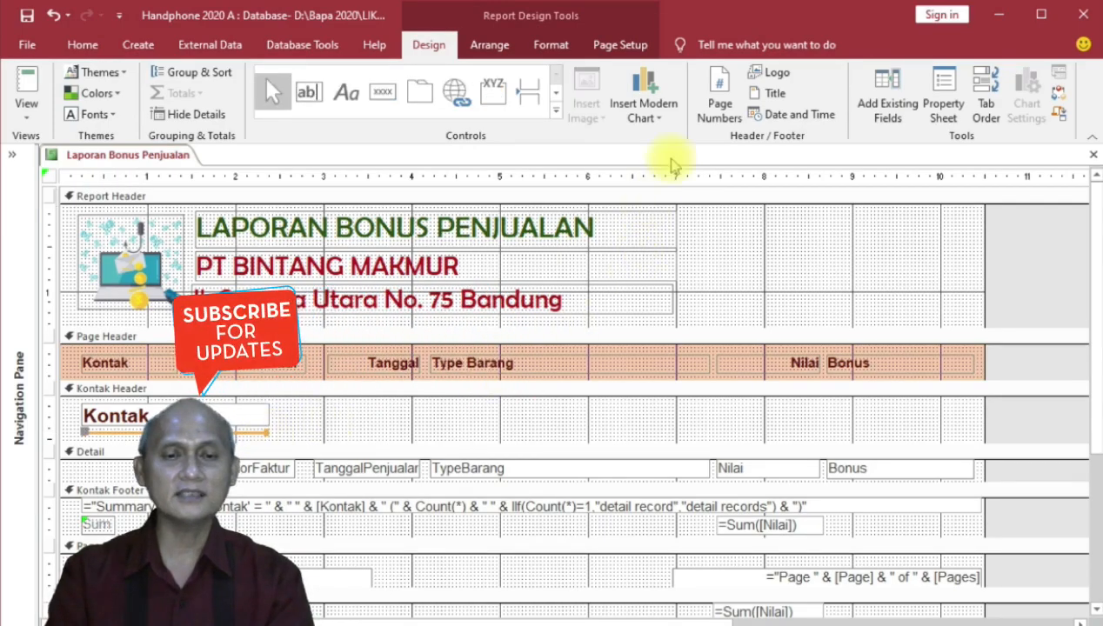
- Apply the fourth line thickness preset and the darkest red theme colour to the line beneath the Kontak field
click(551, 45)
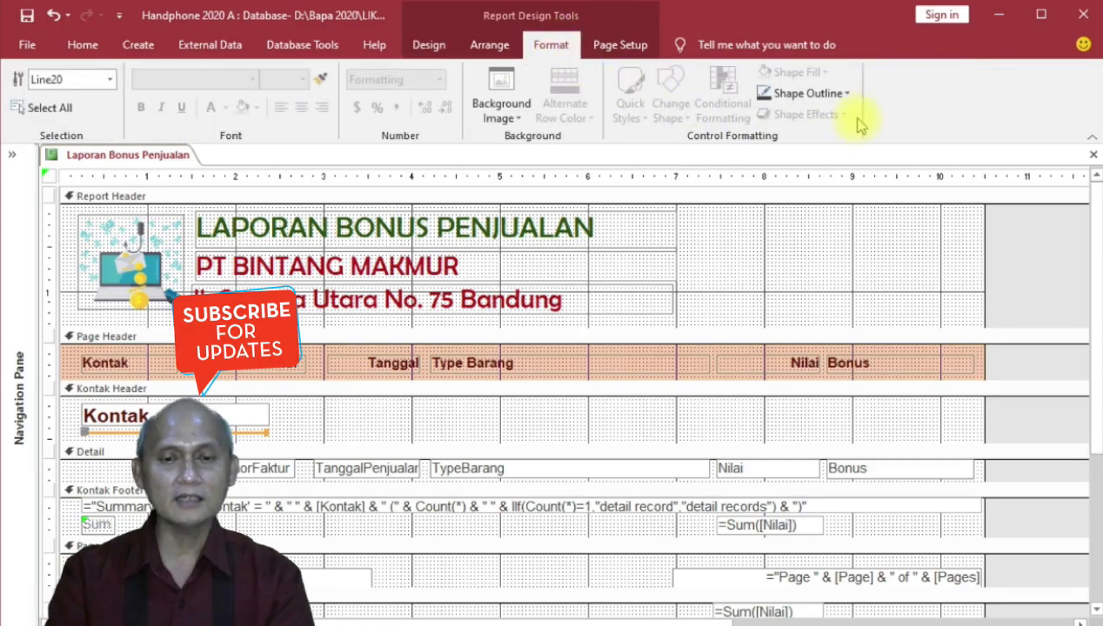
click(845, 93)
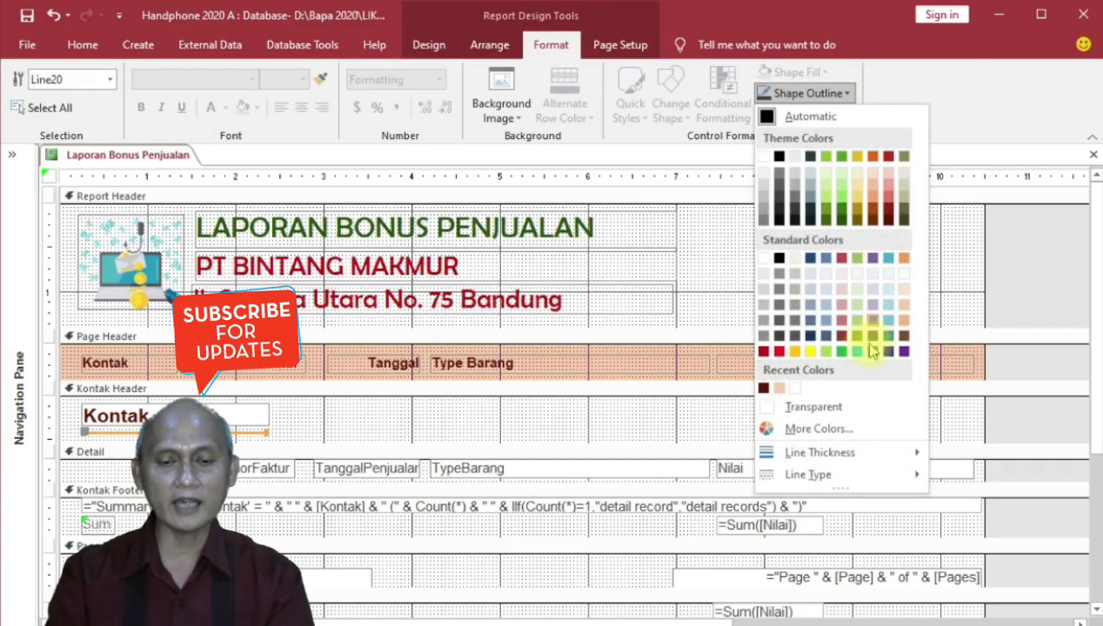
mouse_move(914, 452)
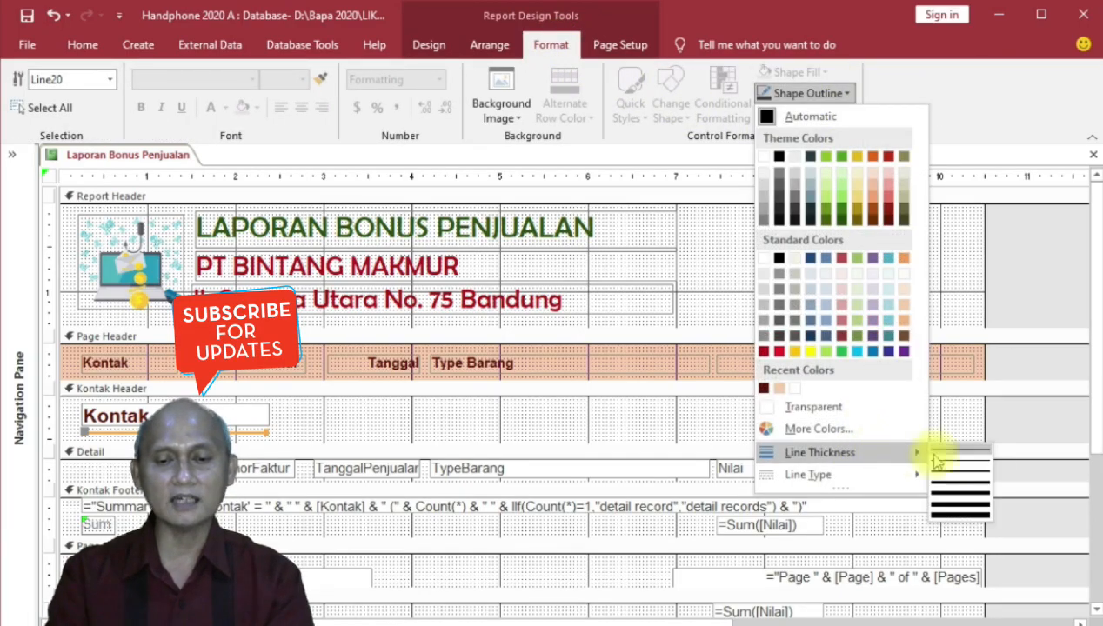
click(975, 484)
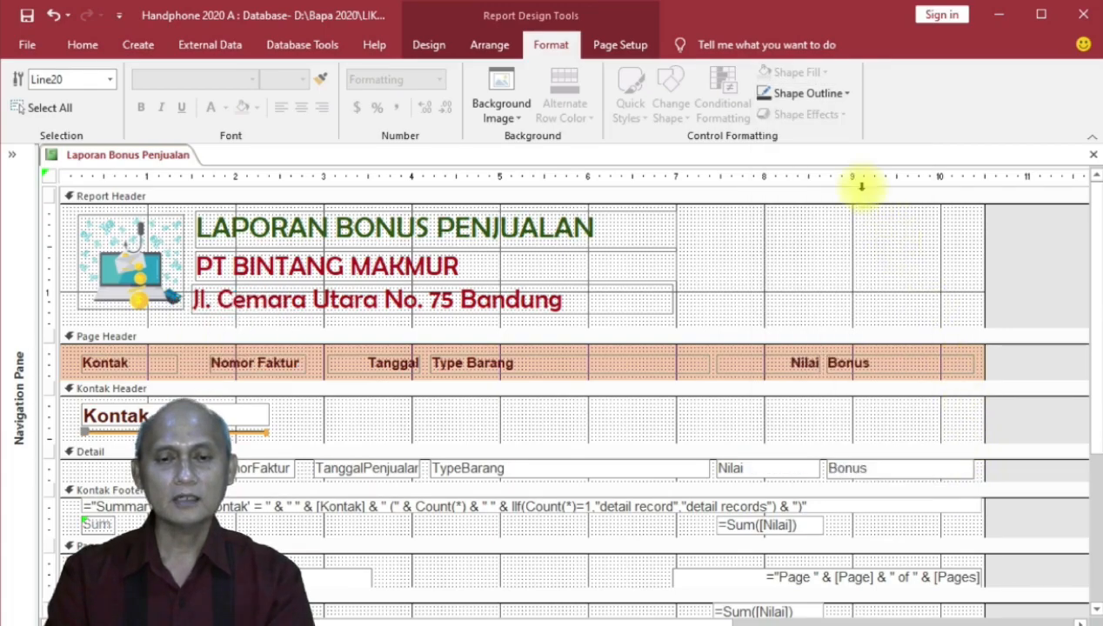
click(845, 93)
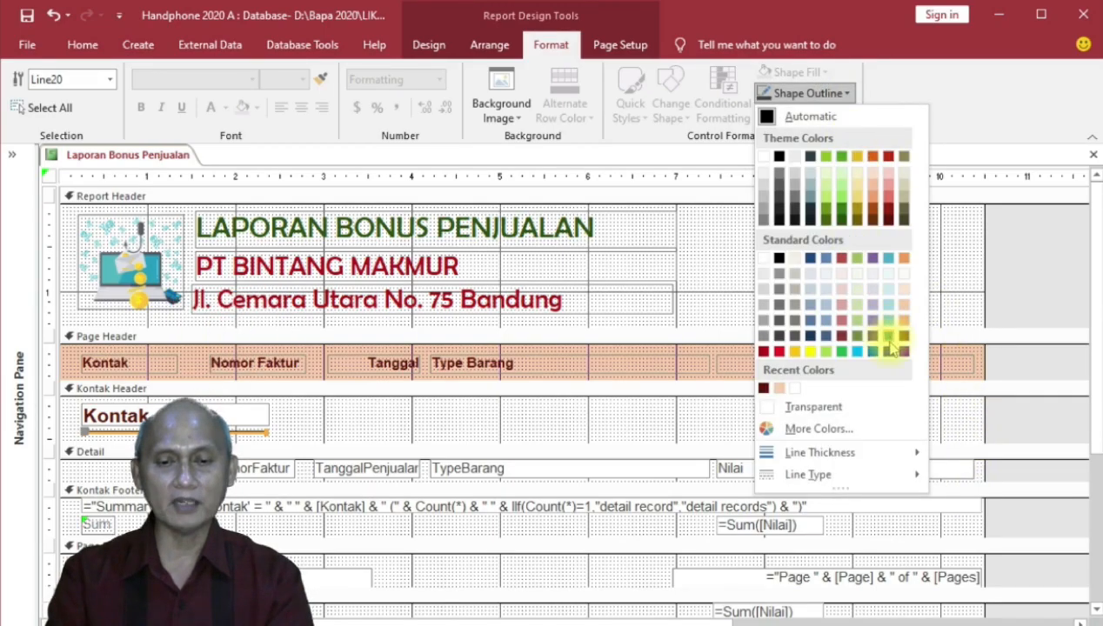
click(888, 216)
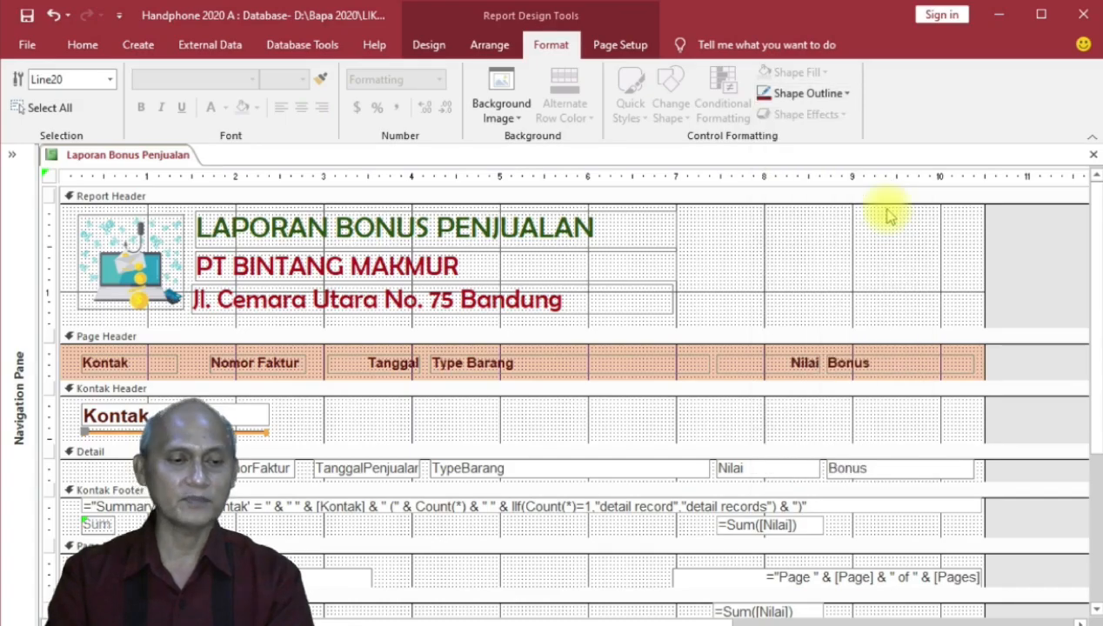
click(139, 439)
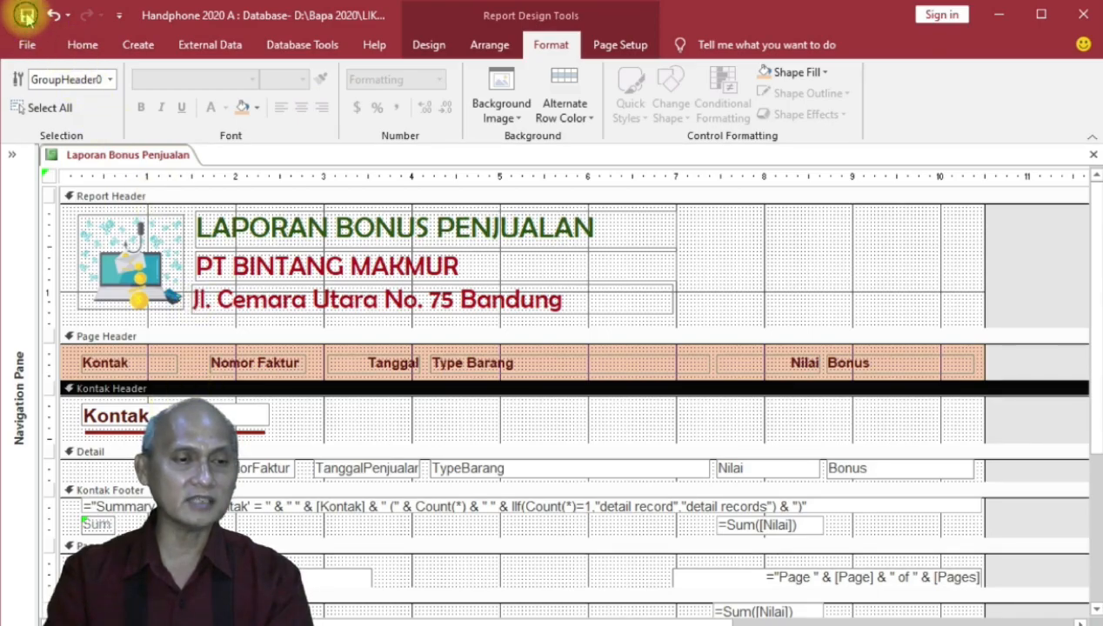
- Check the enlarged Kontak names and their underline in Print Preview, then return to Design View
click(81, 44)
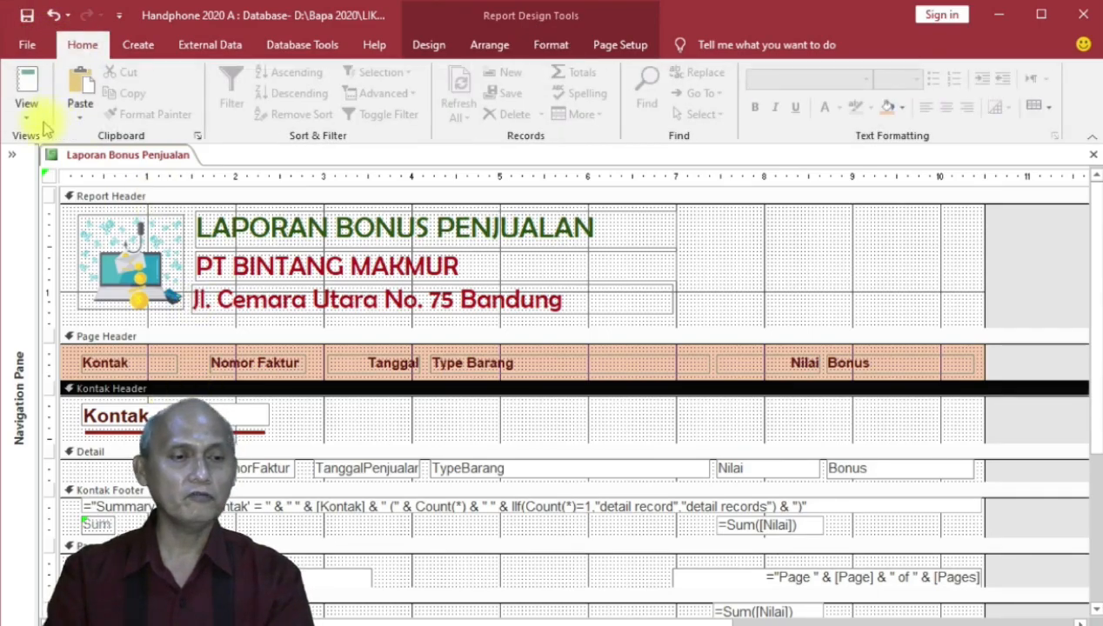
click(27, 111)
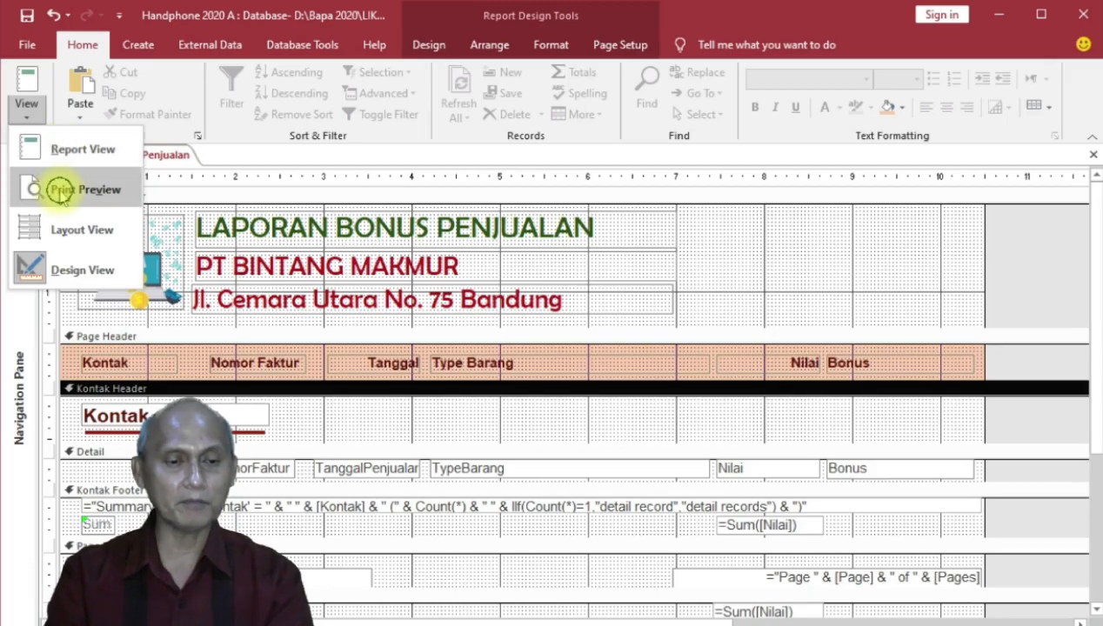
click(57, 187)
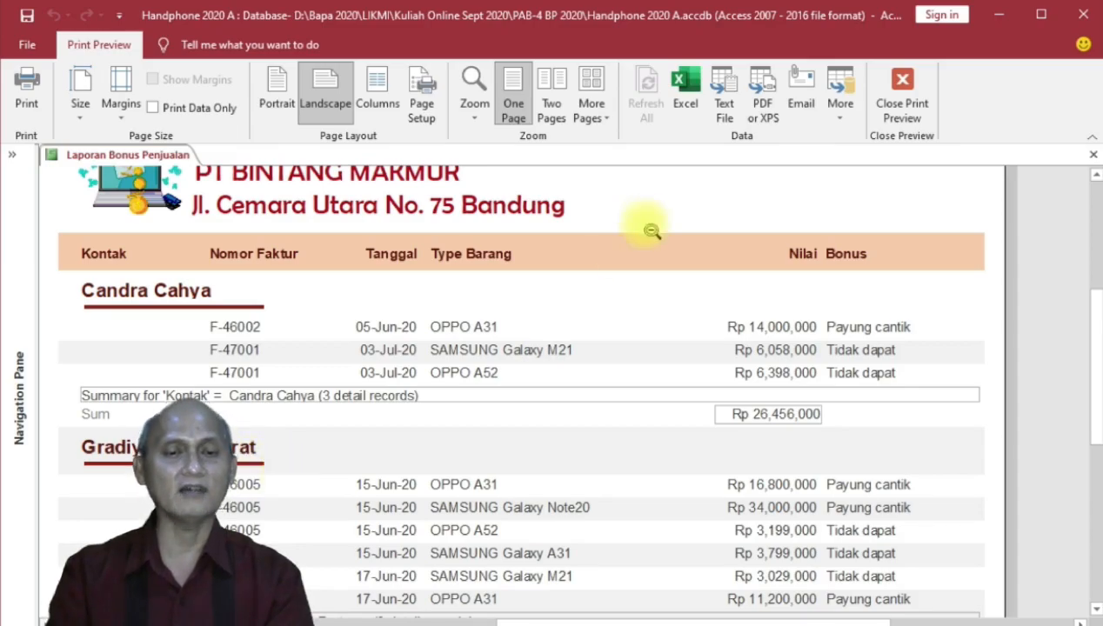
click(896, 87)
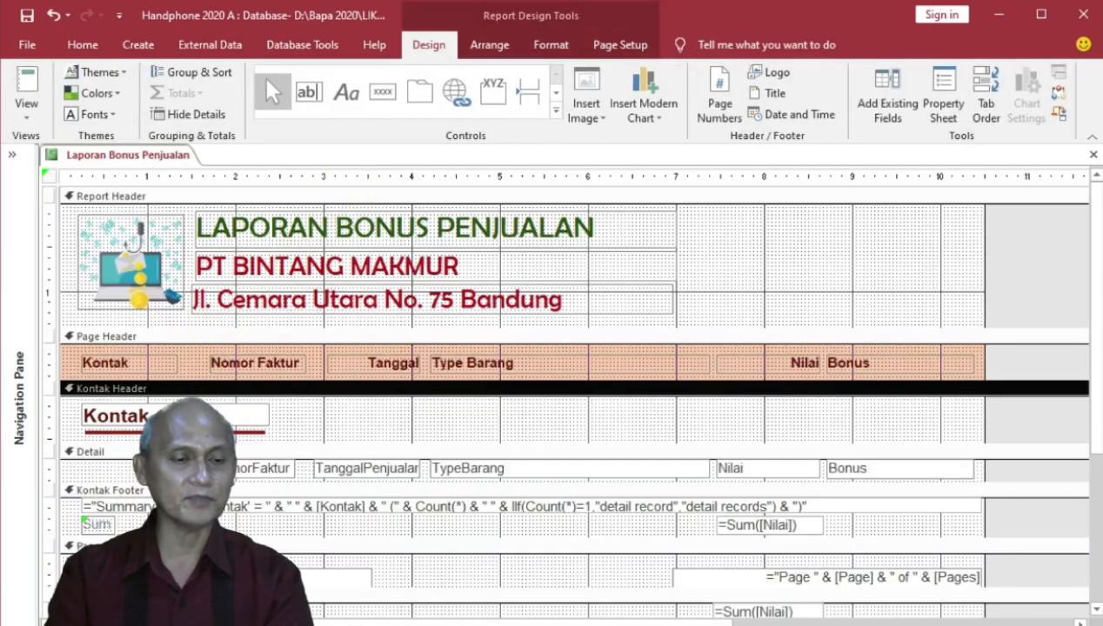
- Extend the Kontak field and the line beneath it in the Kontak Header to about the 3.4 ruler mark
click(261, 418)
drag(269, 415, 357, 416)
click(264, 432)
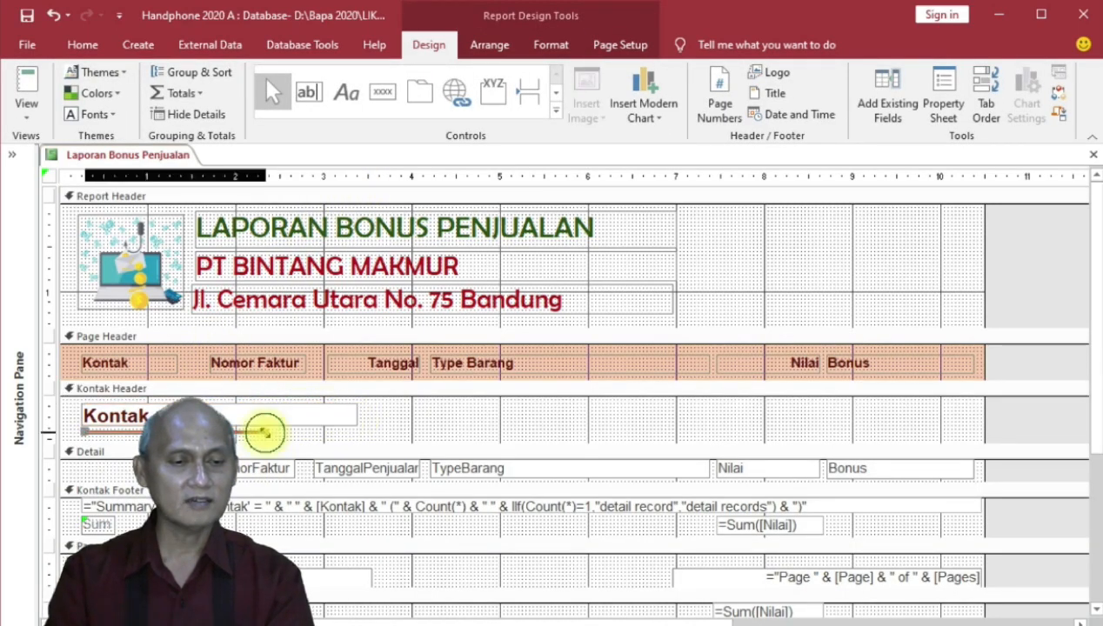
drag(265, 432, 352, 435)
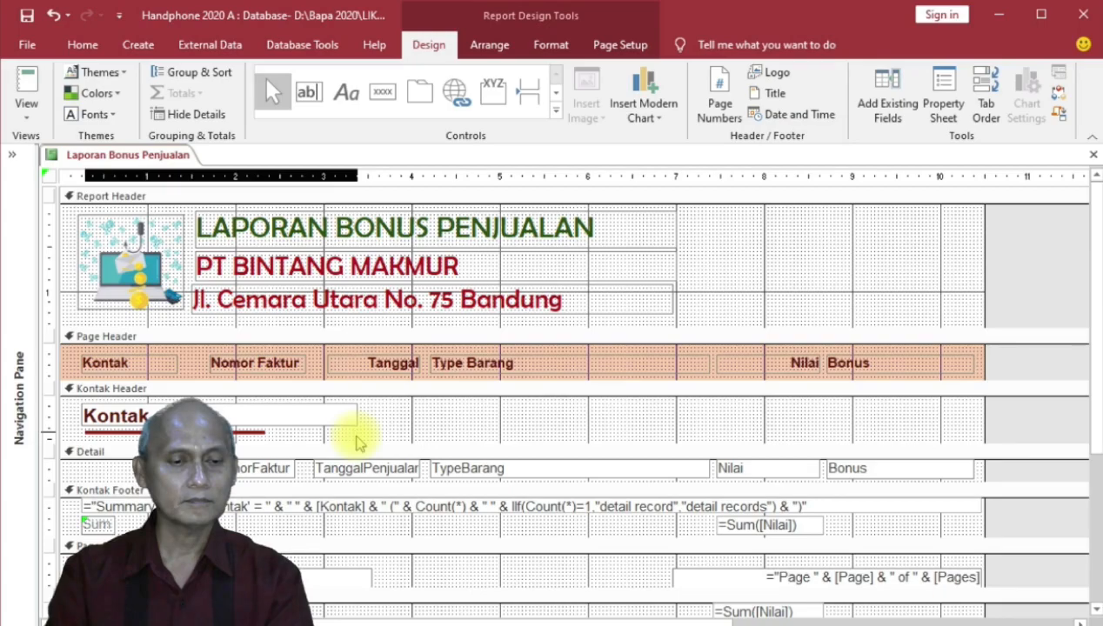
click(403, 429)
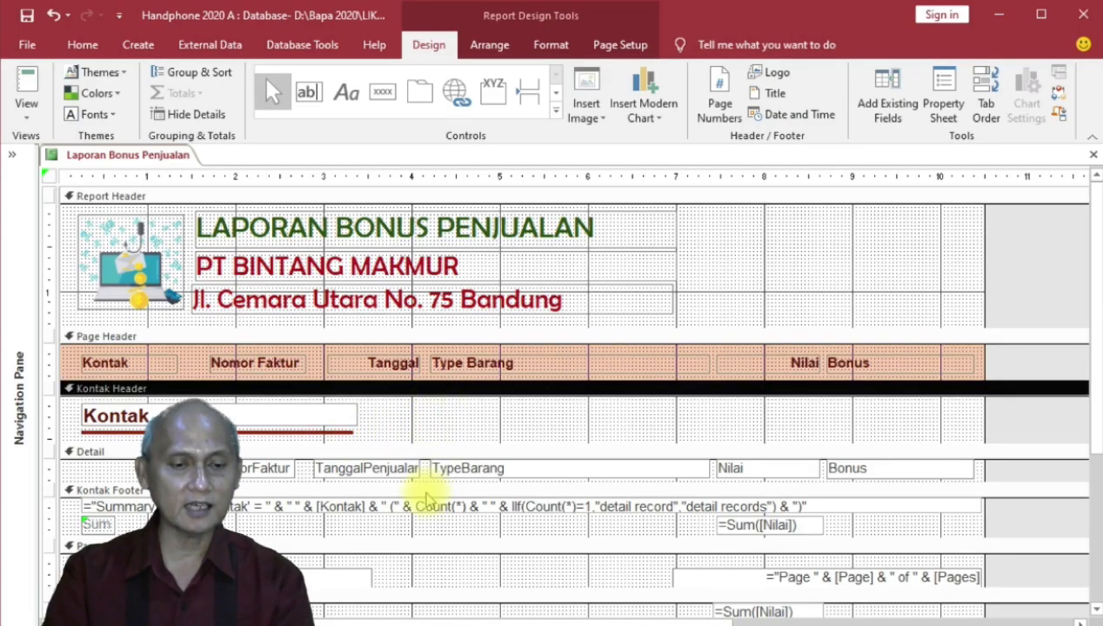
- Format the five Detail fields, NomorFaktur, TanggalPenjualan, TypeBarang, Nilai and Bonus, as dark red italic text
click(396, 458)
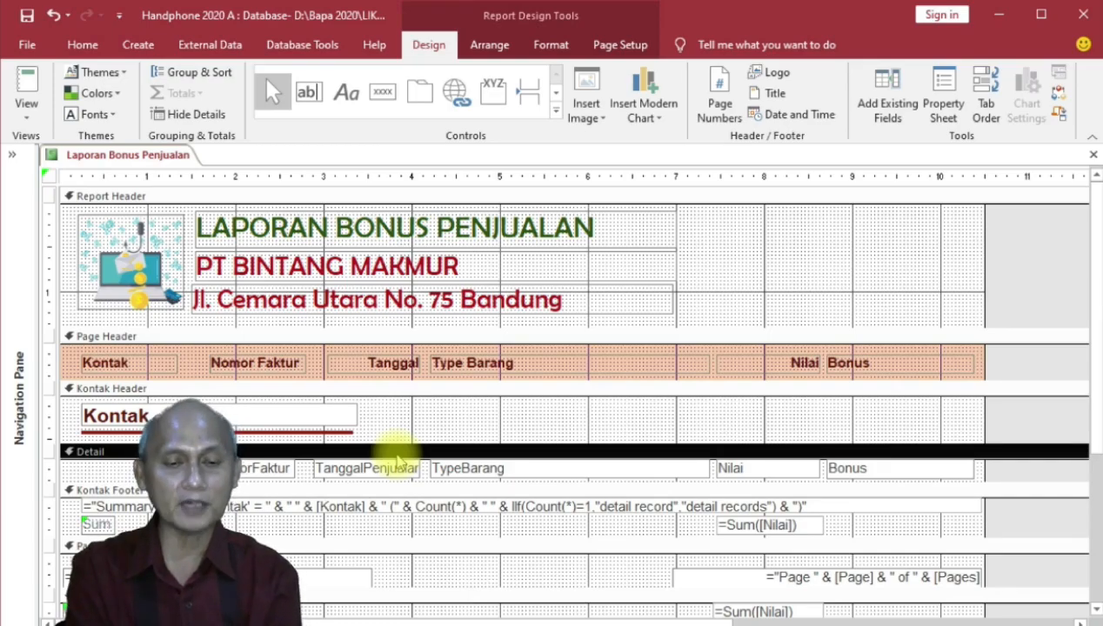
click(282, 471)
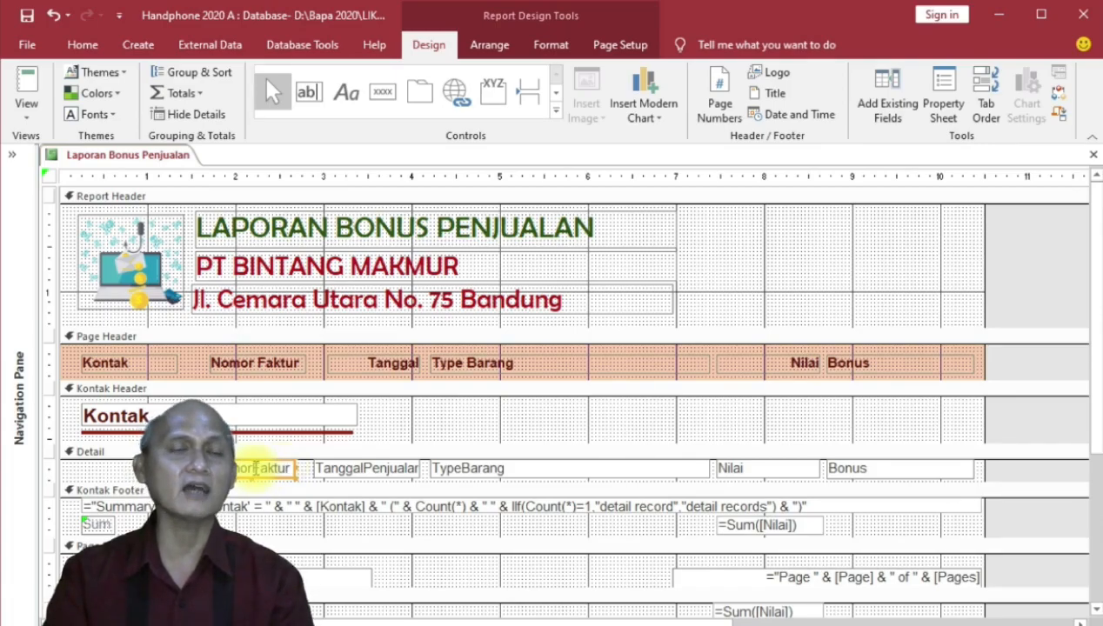
shift+click(356, 469)
shift+click(452, 473)
shift+click(730, 468)
shift+click(849, 469)
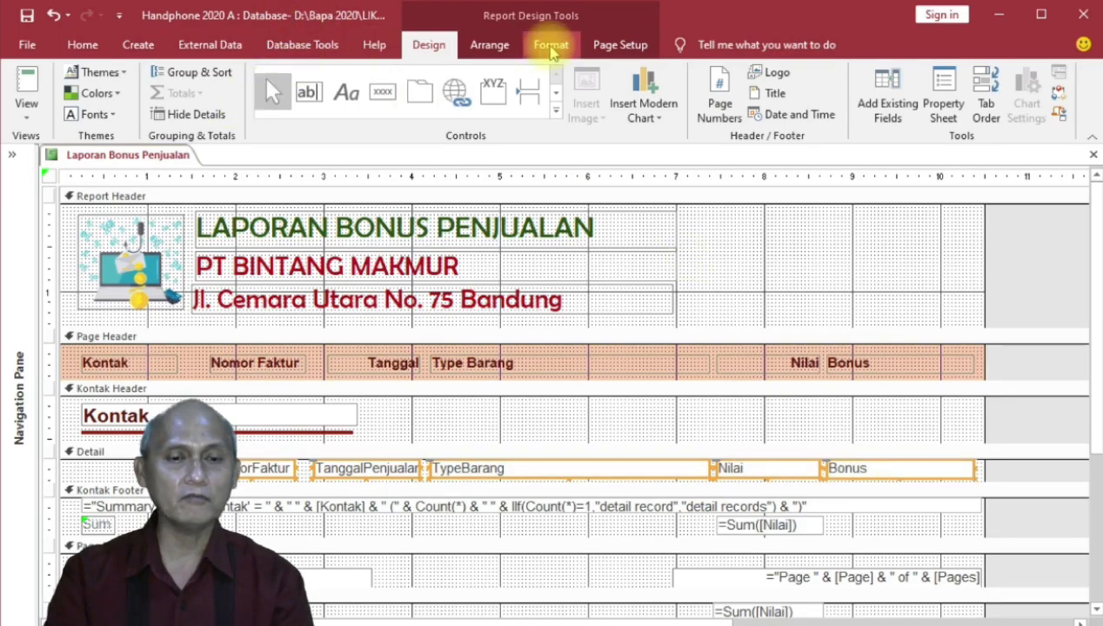
click(550, 48)
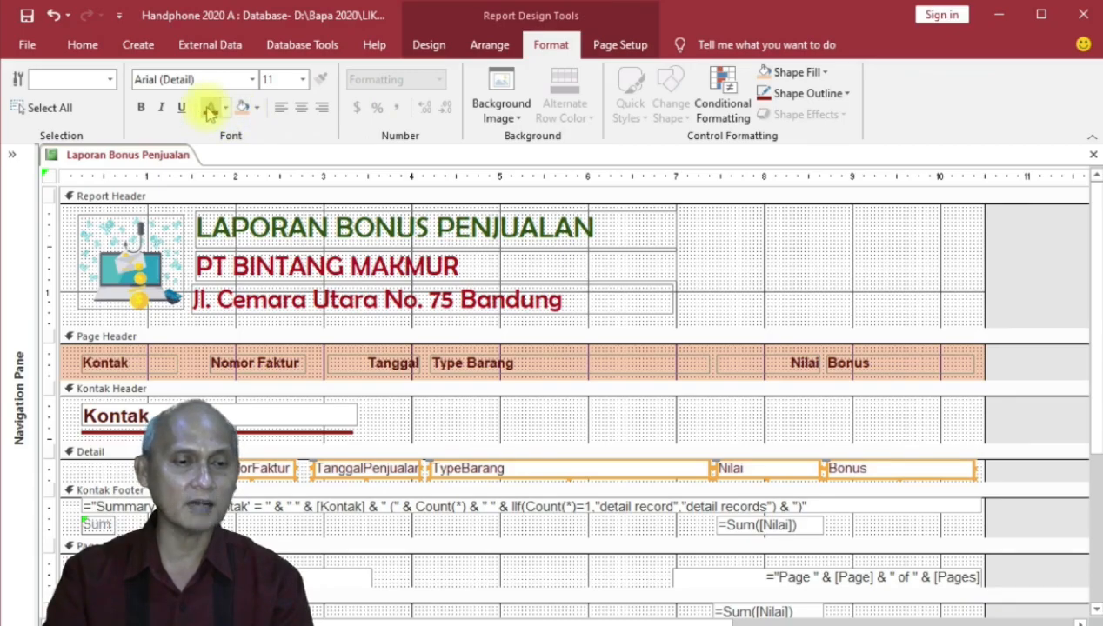
click(161, 107)
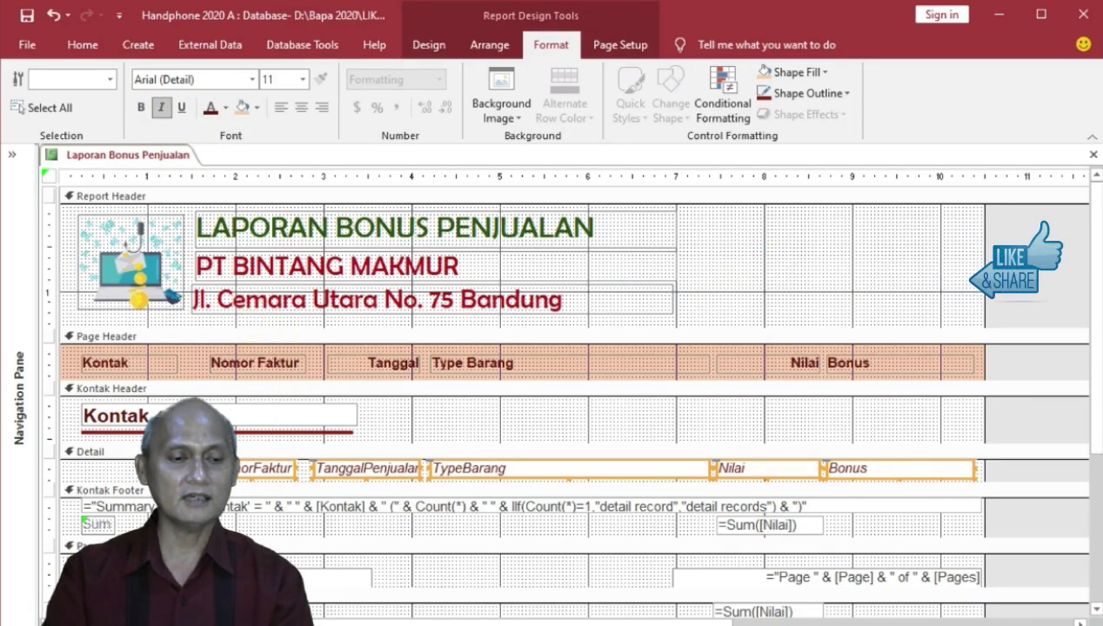
- Extend the Detail section about 0.2 inch below its fields and show the full set of report controls
click(187, 451)
drag(187, 482, 187, 500)
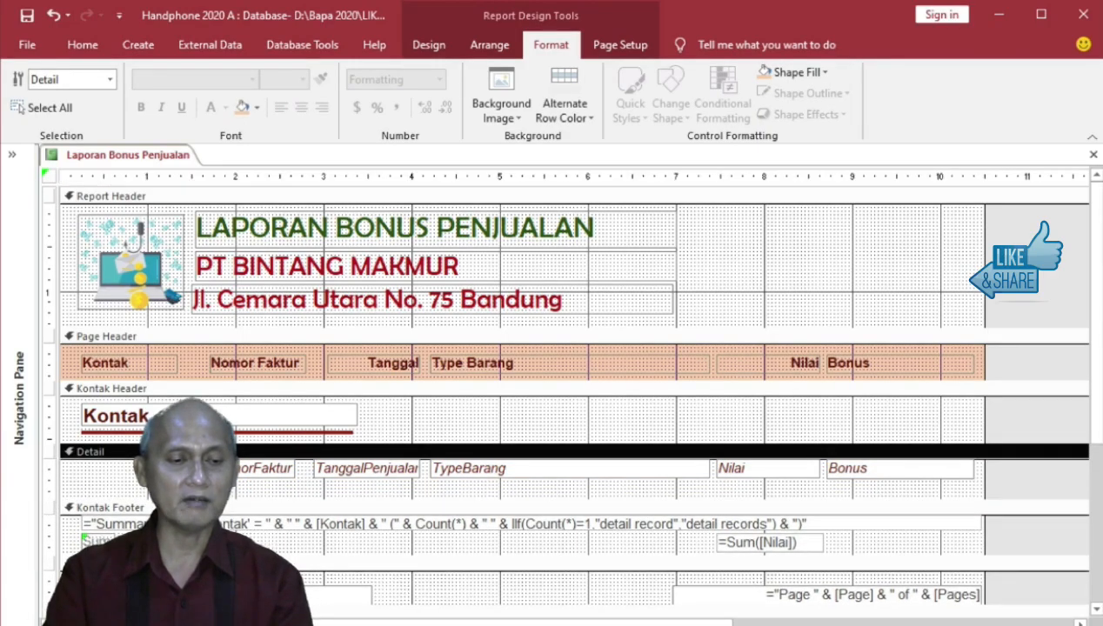
click(429, 44)
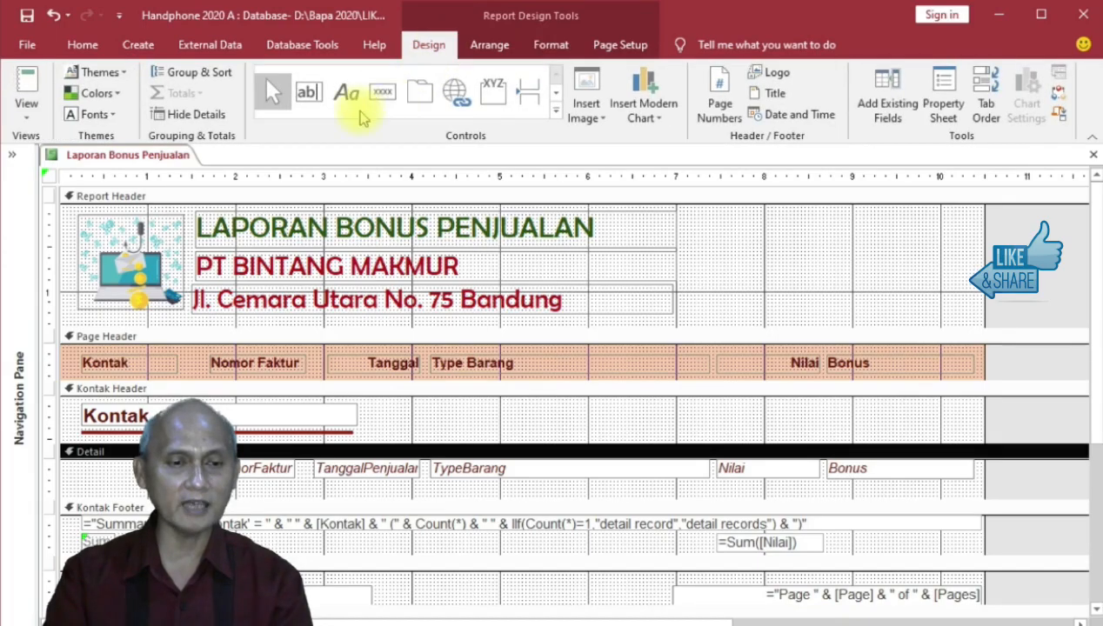
click(556, 110)
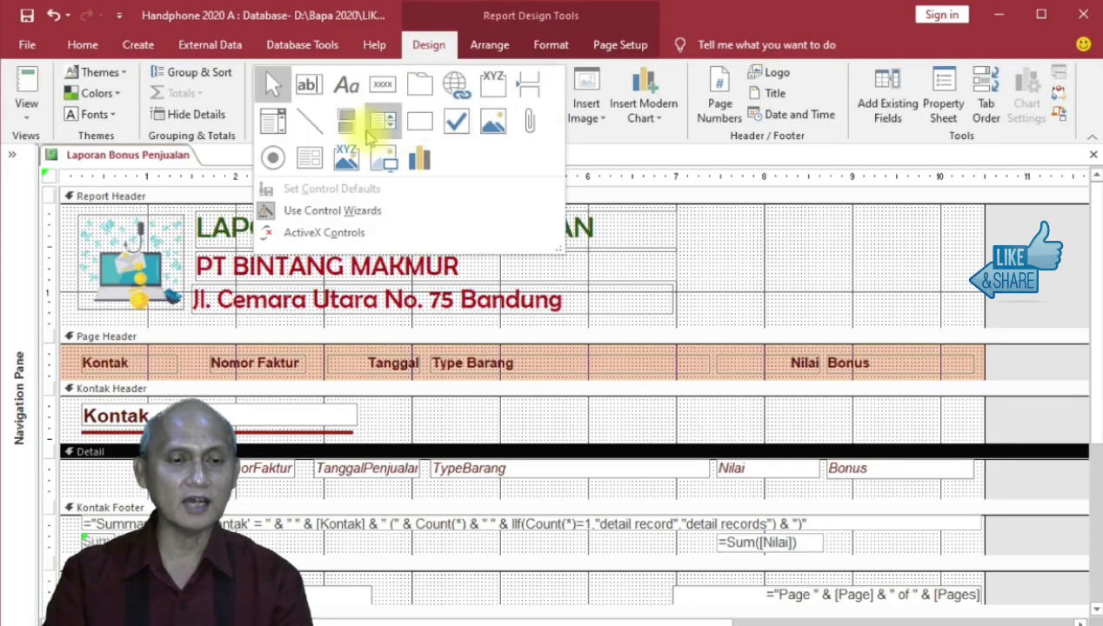
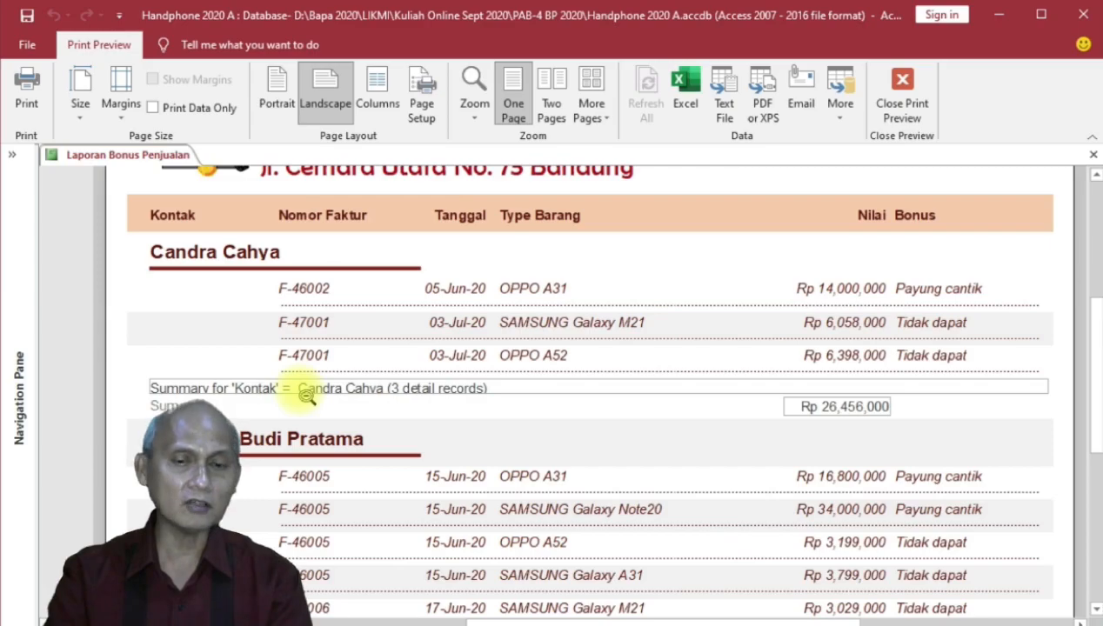
- Return to Design View and delete the "Summary for" record count text box from the Kontak Footer
click(902, 94)
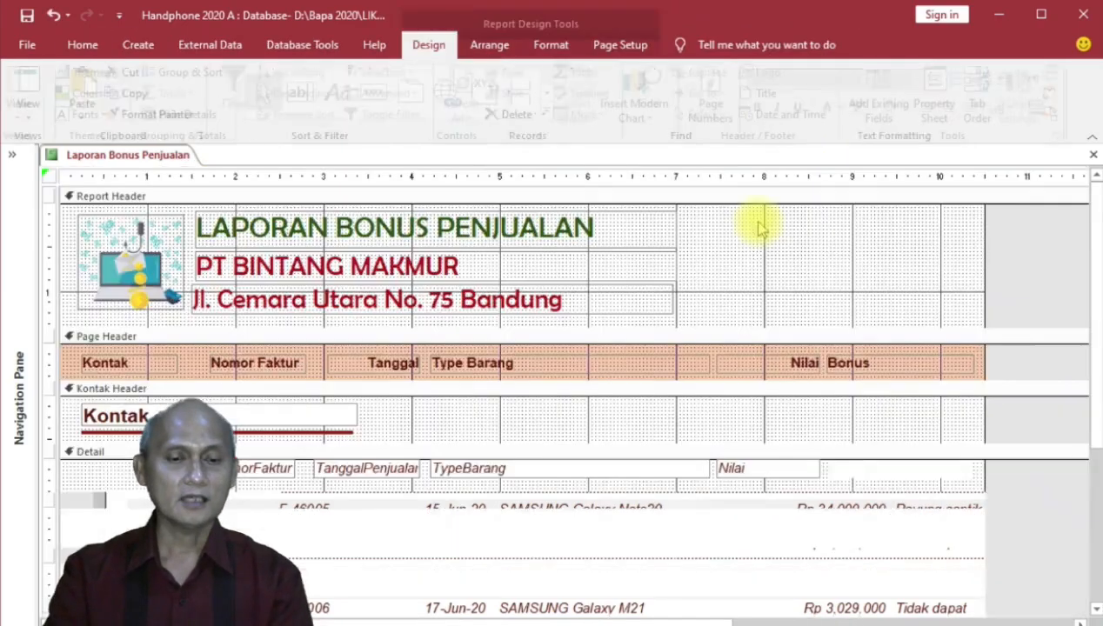
click(135, 503)
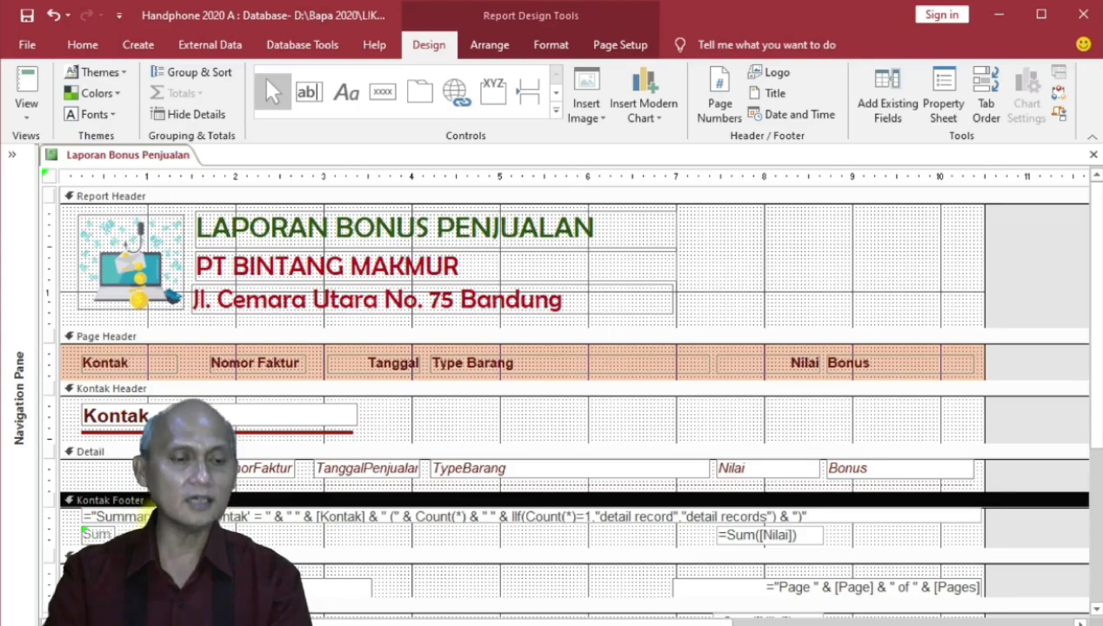
click(134, 517)
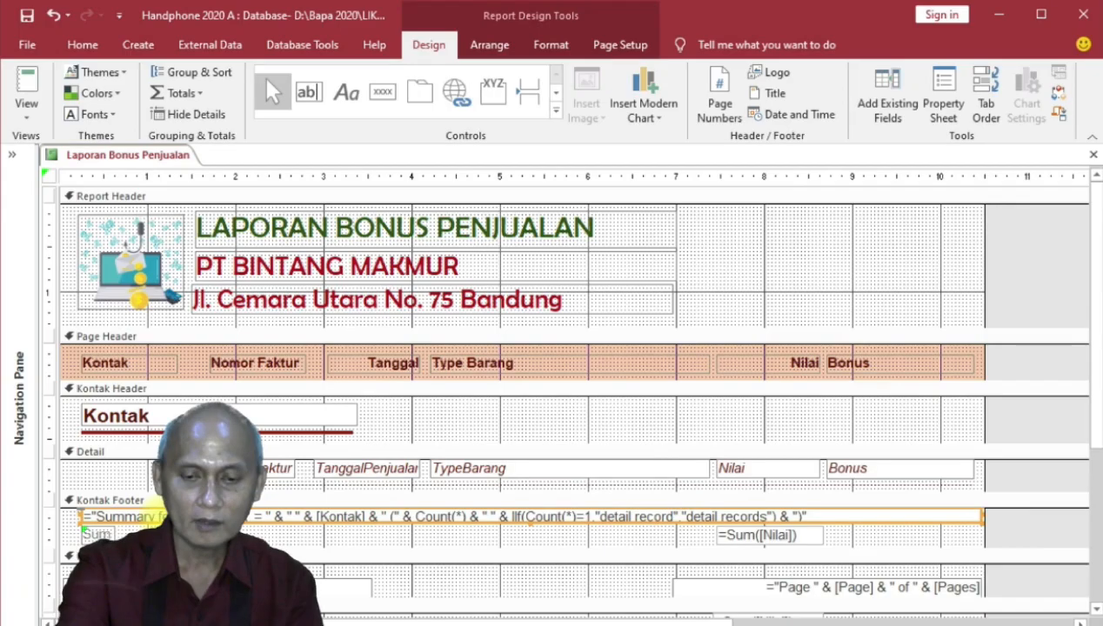
key(Delete)
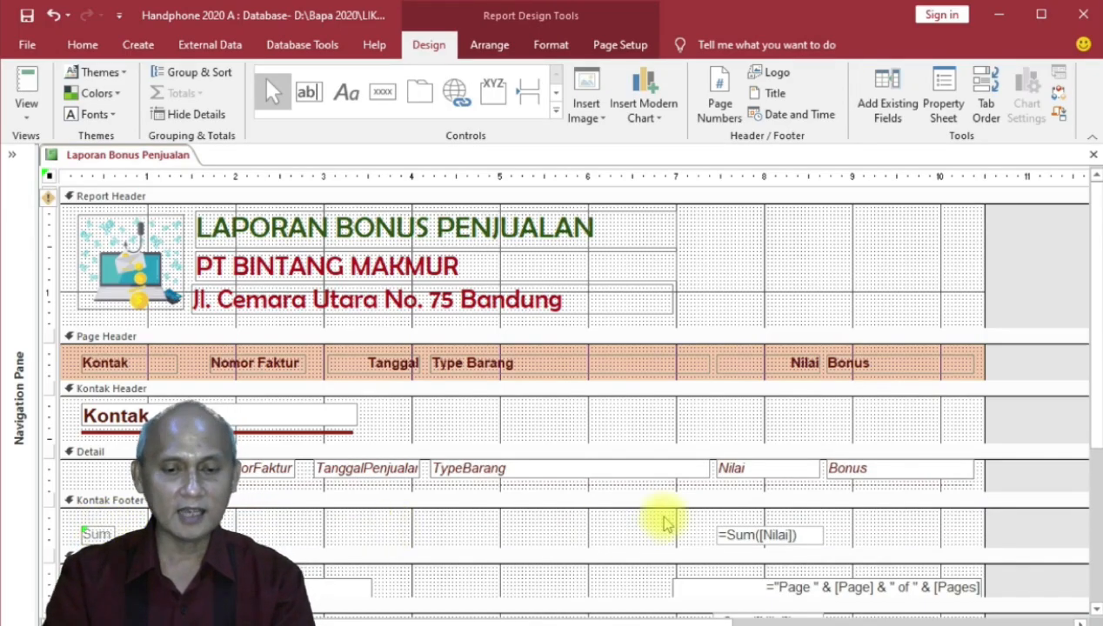
- Nudge the =Sum([Nilai]) field in the Kontak Footer slightly upward and format it as bold dark red text
click(797, 535)
key(Up)
key(Up)
key(Up)
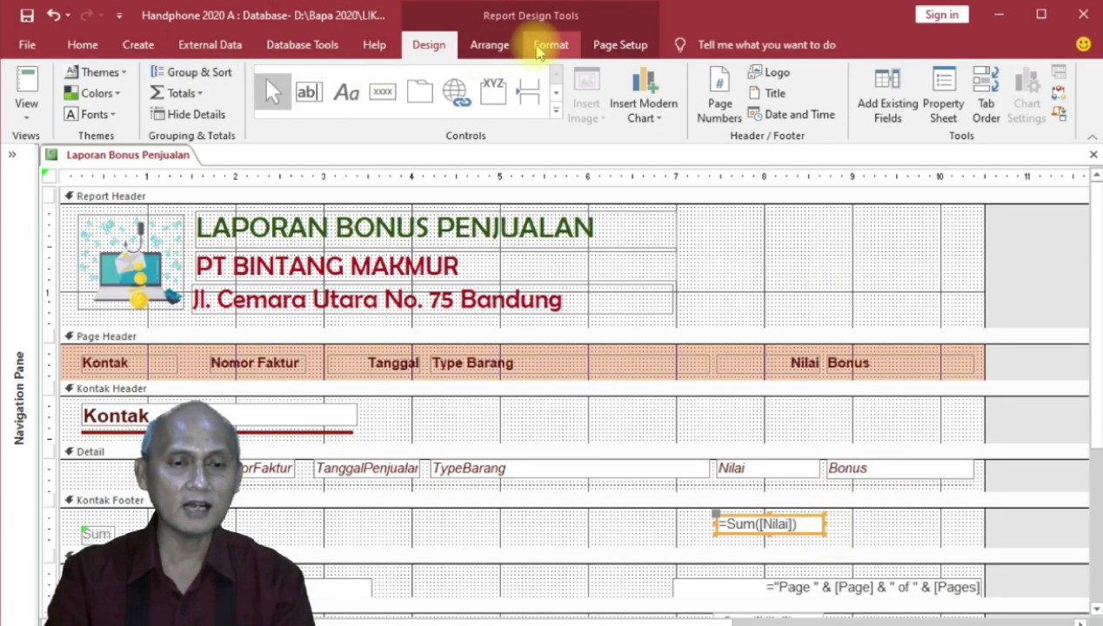
click(535, 44)
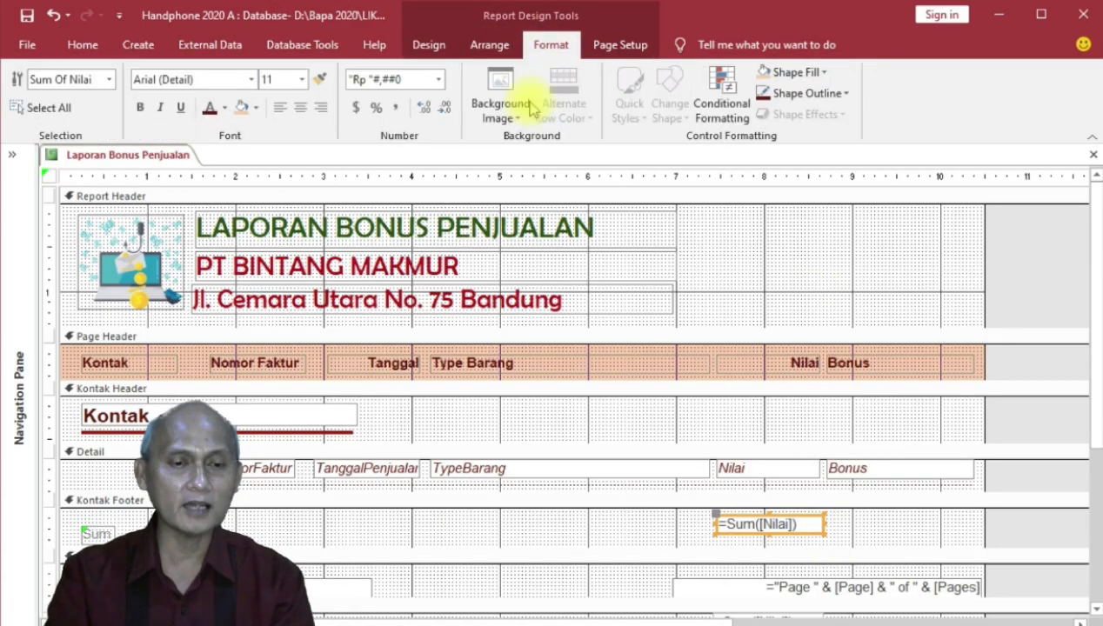
click(140, 107)
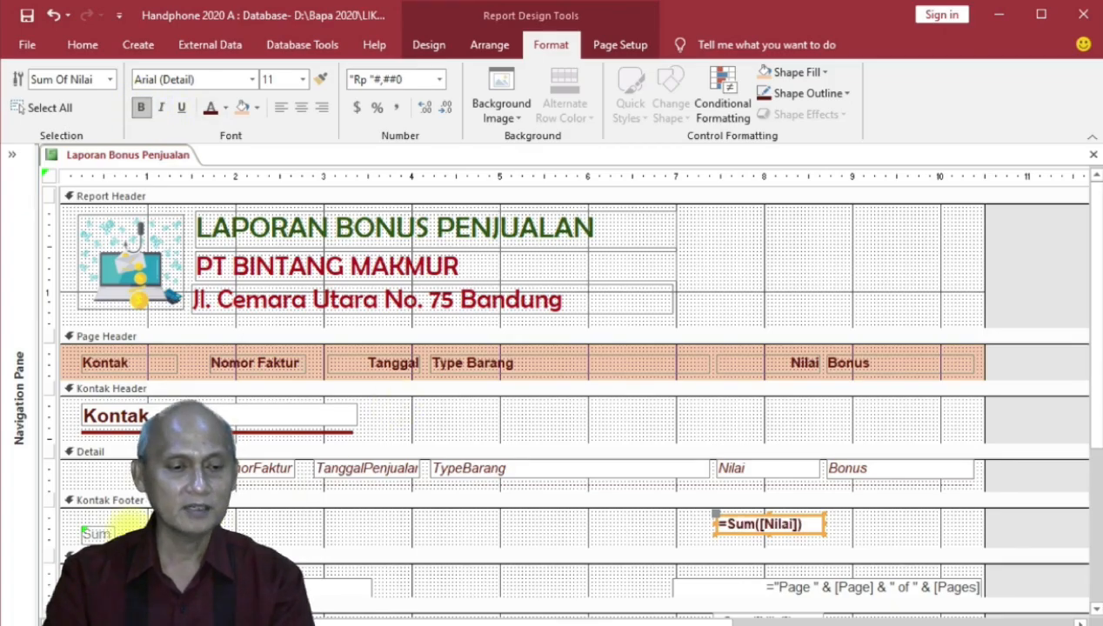
- Move the Kontak Footer's Sum label beside the =Sum([Nilai]) field, rename it "JUMLAH :", and make both bold, dark red and right-aligned
click(111, 526)
click(98, 531)
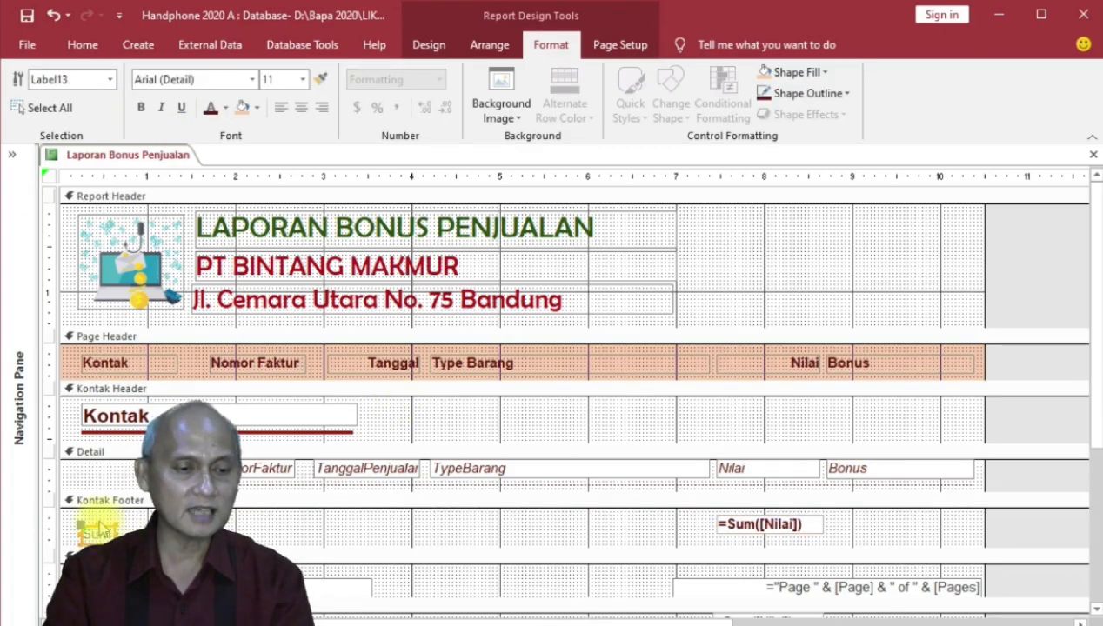
drag(93, 529, 576, 530)
text(Ju)
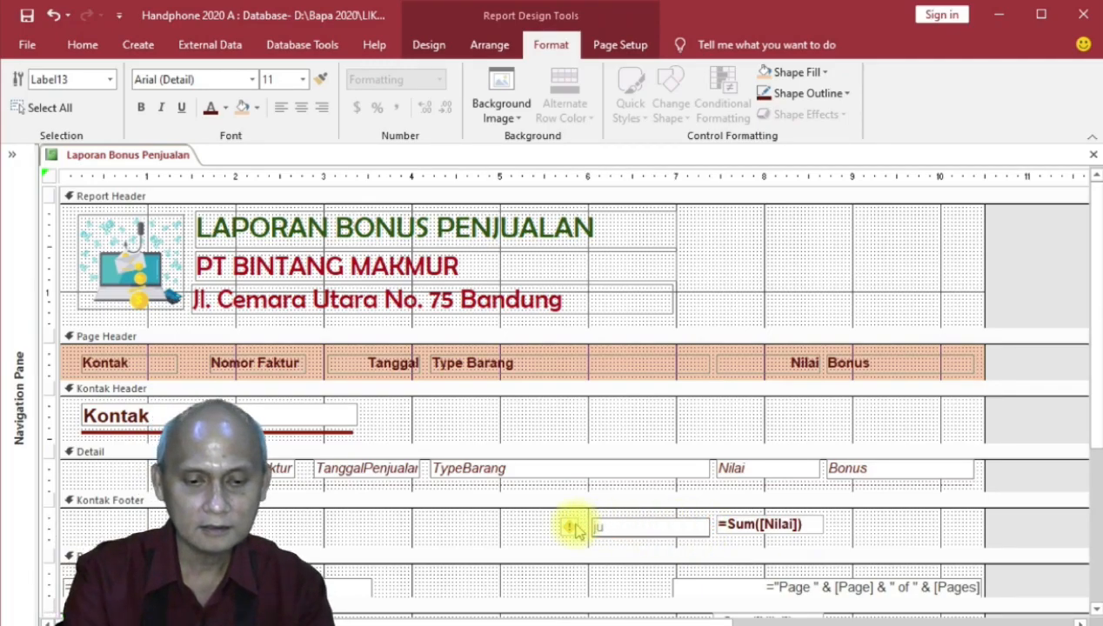
text(MLAH :)
click(835, 550)
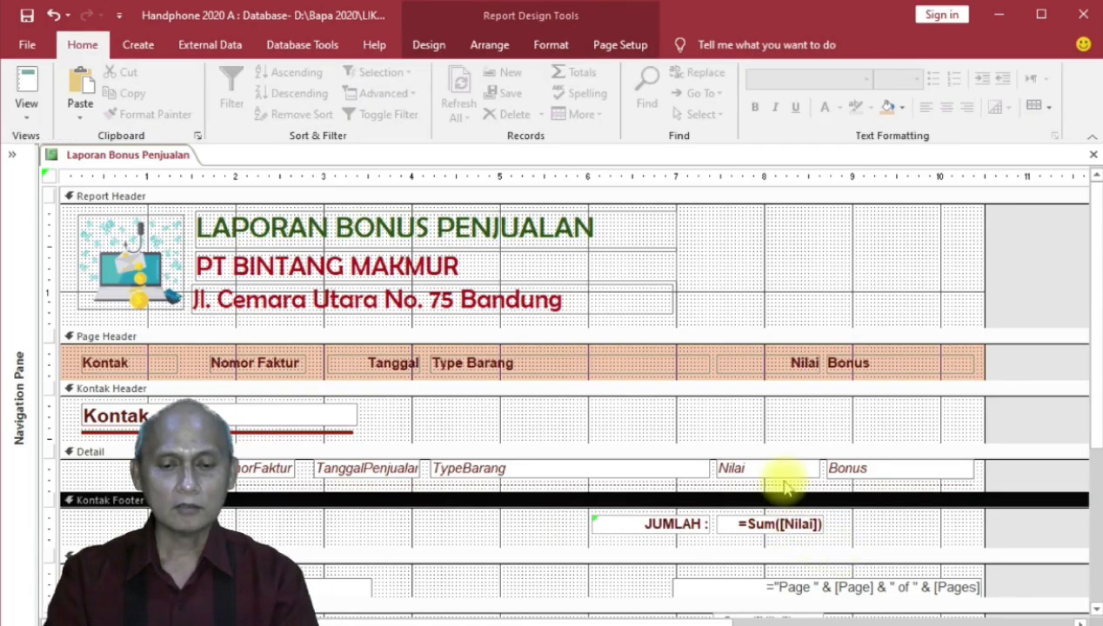
click(798, 529)
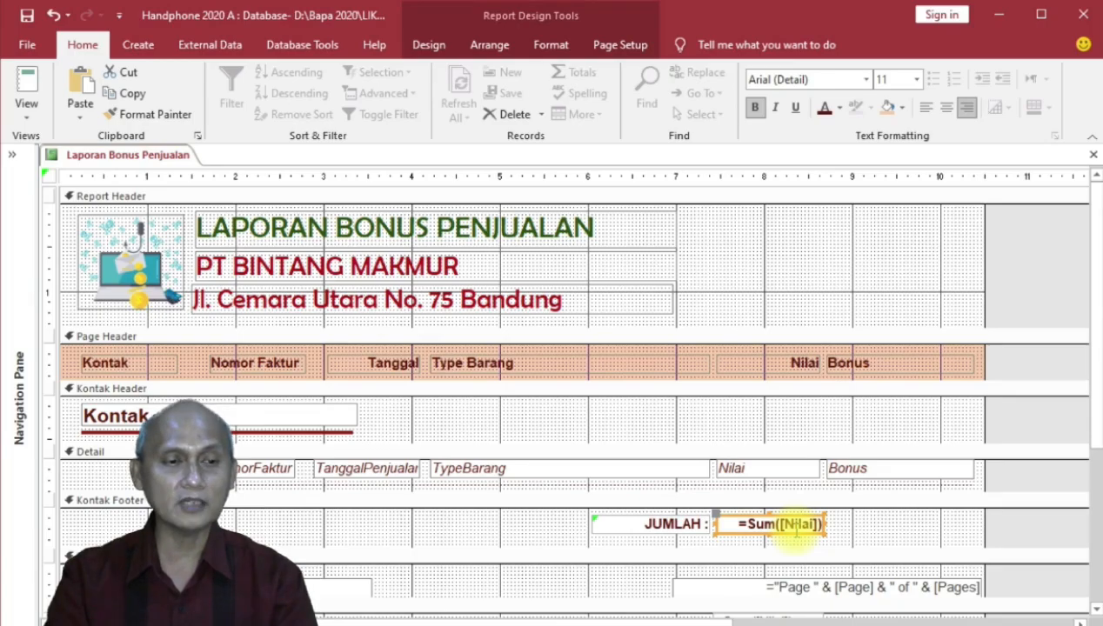
click(551, 44)
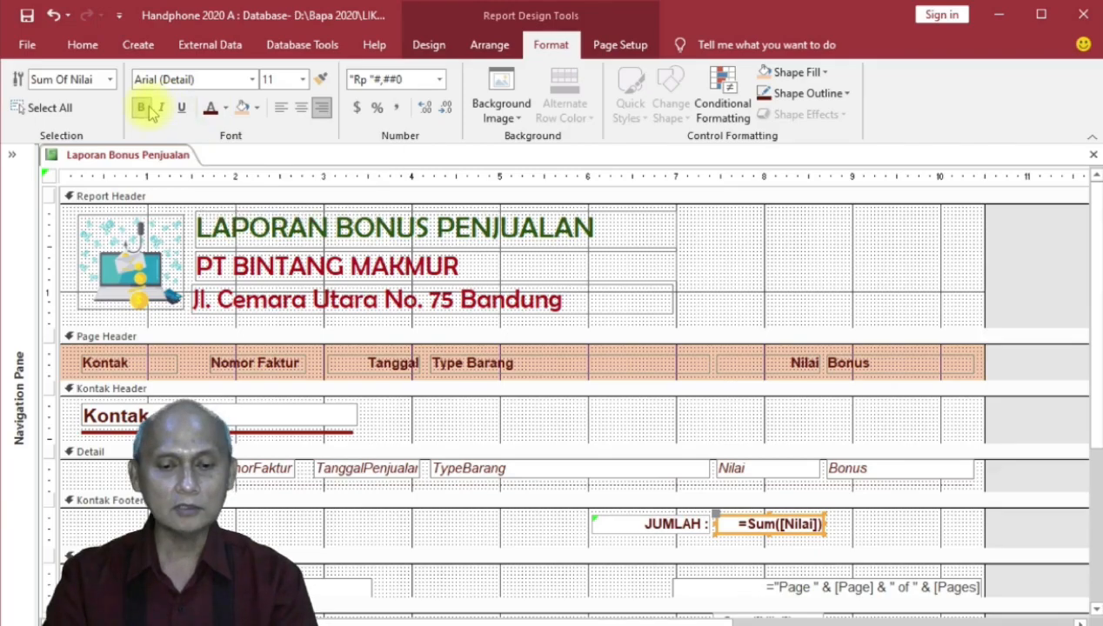
click(680, 529)
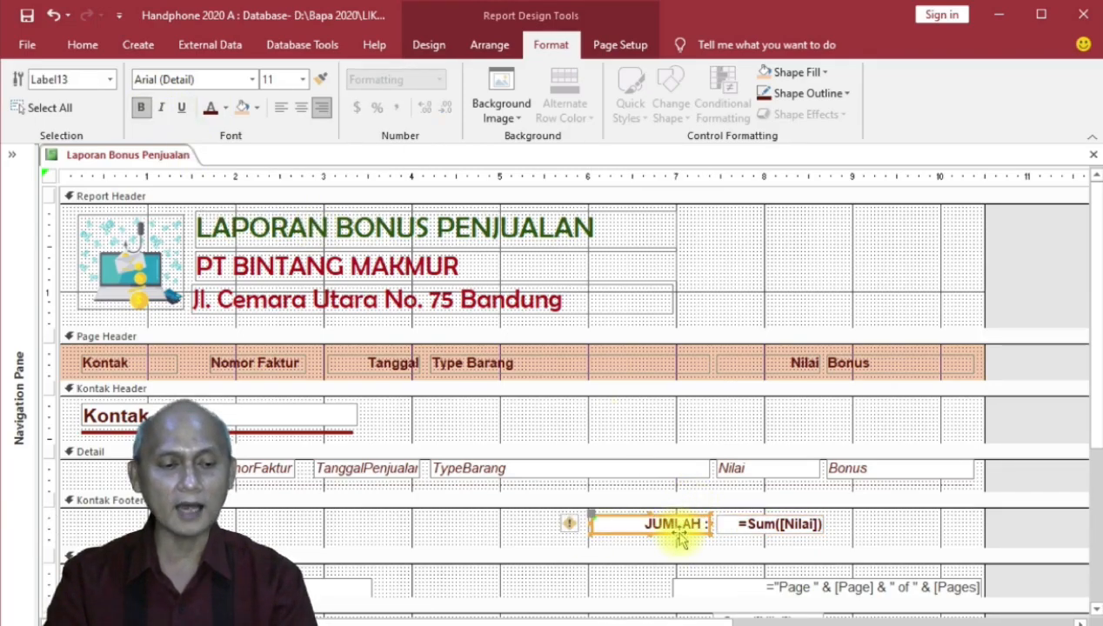
click(542, 538)
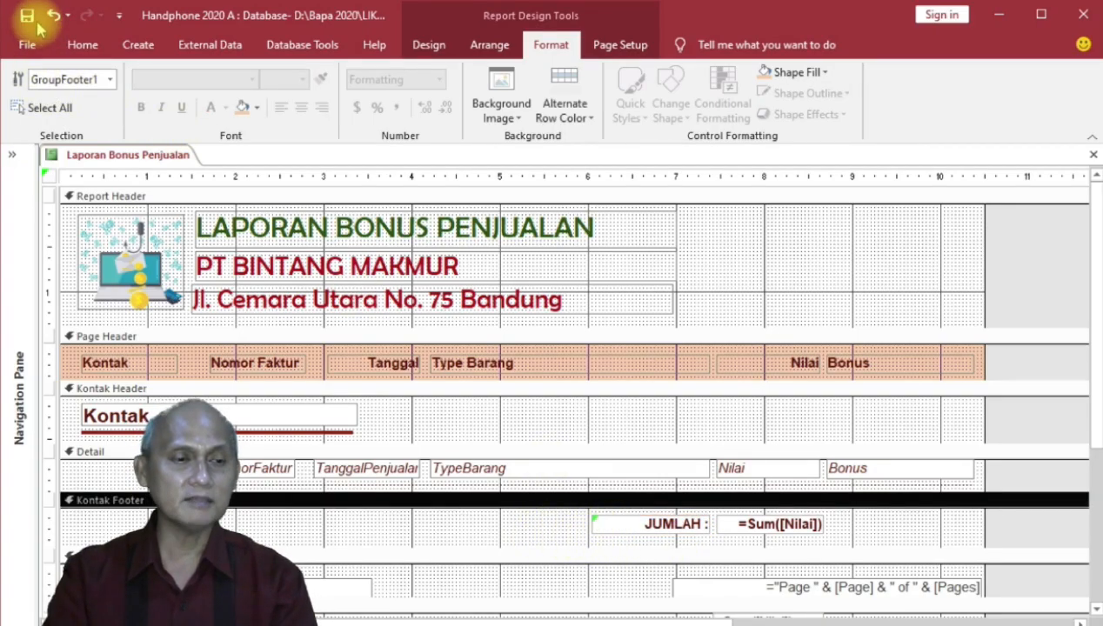
- Check the JUMLAH totals under each Kontak group in Print Preview, then return to Design View
click(83, 45)
click(27, 106)
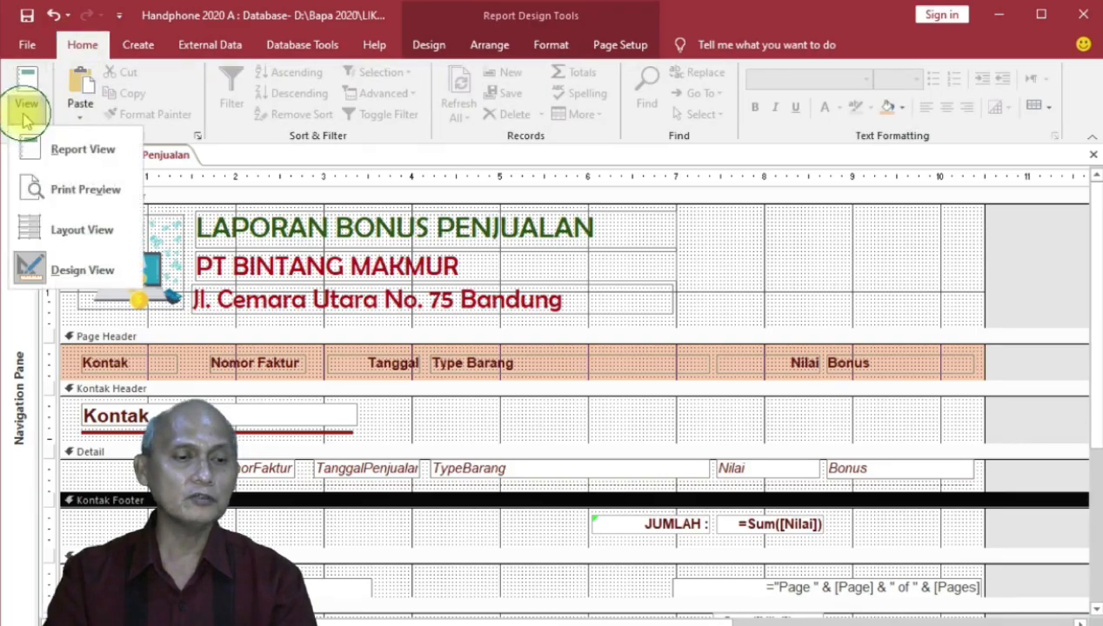
click(76, 190)
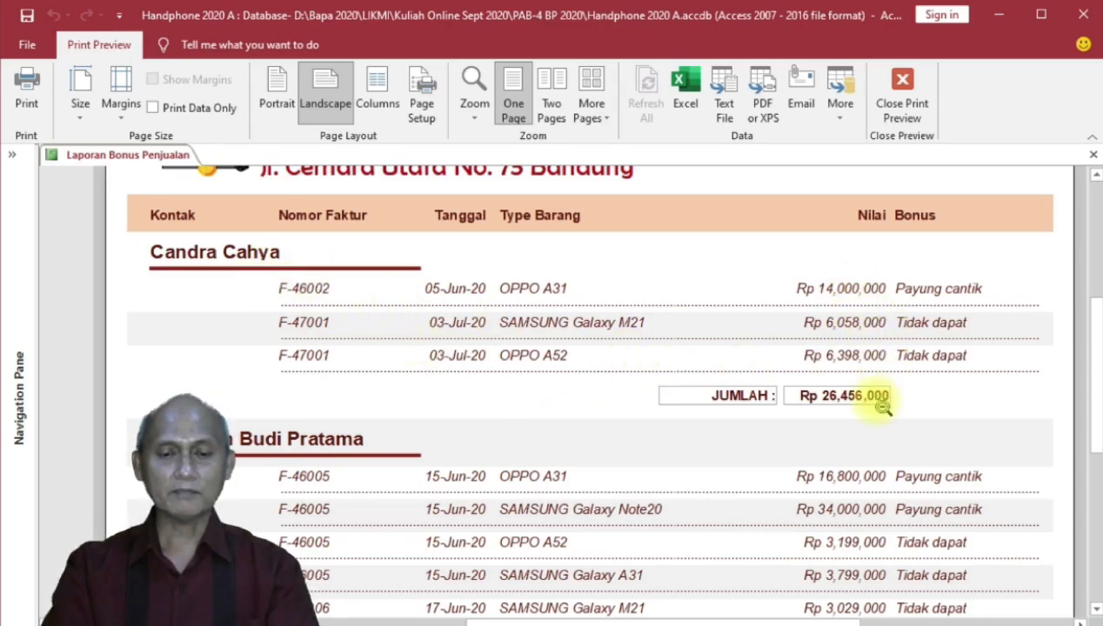
scroll(712, 411, down, 5)
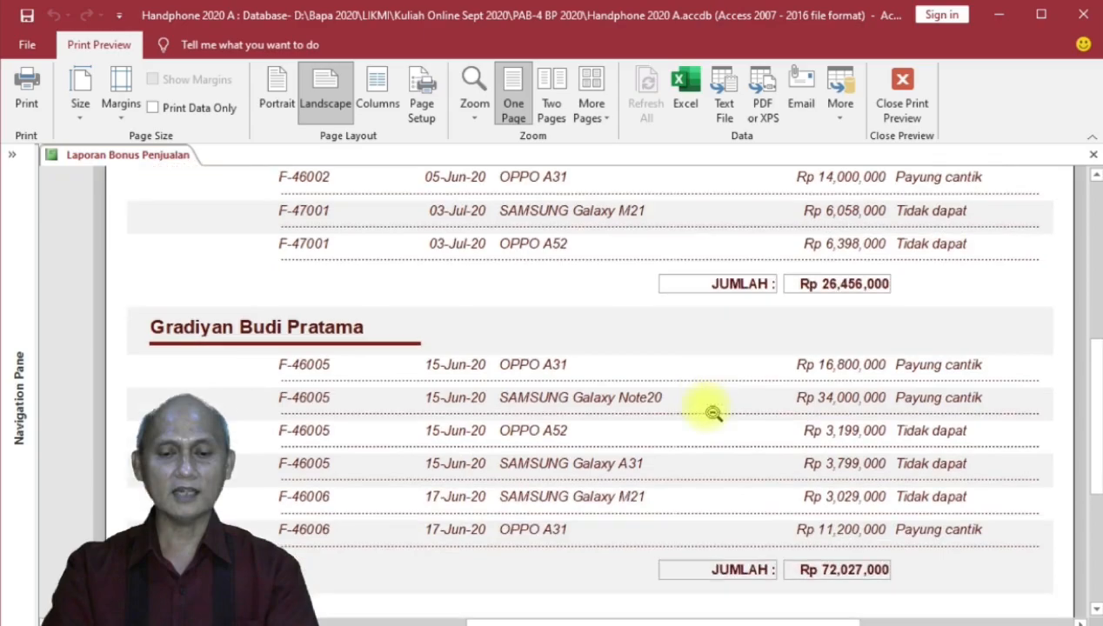
scroll(884, 557, down, 2)
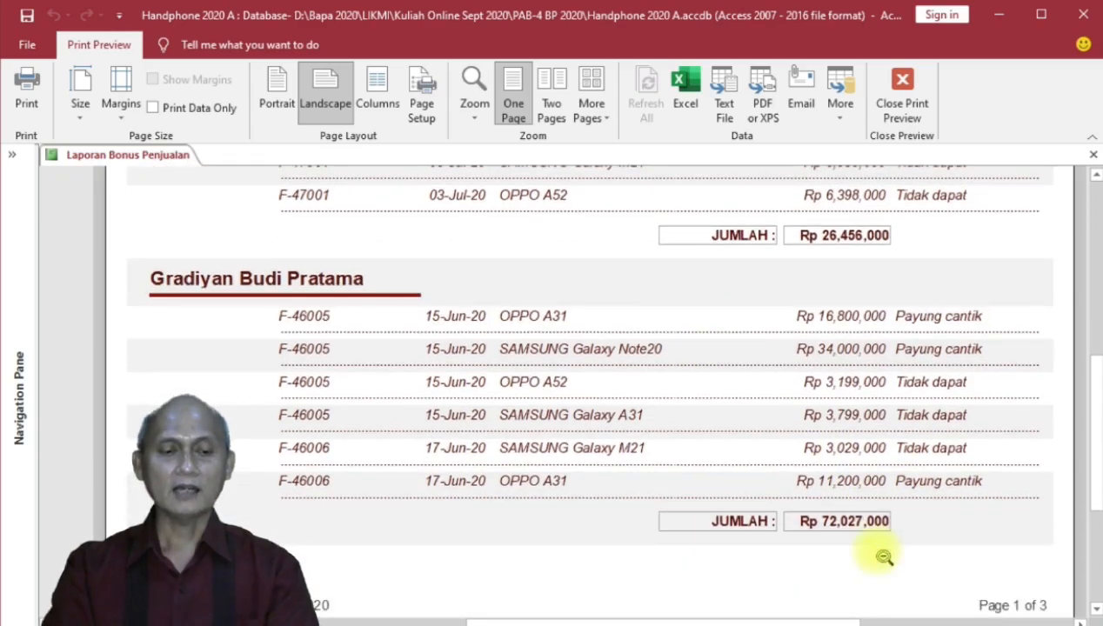
scroll(870, 540, up, 5)
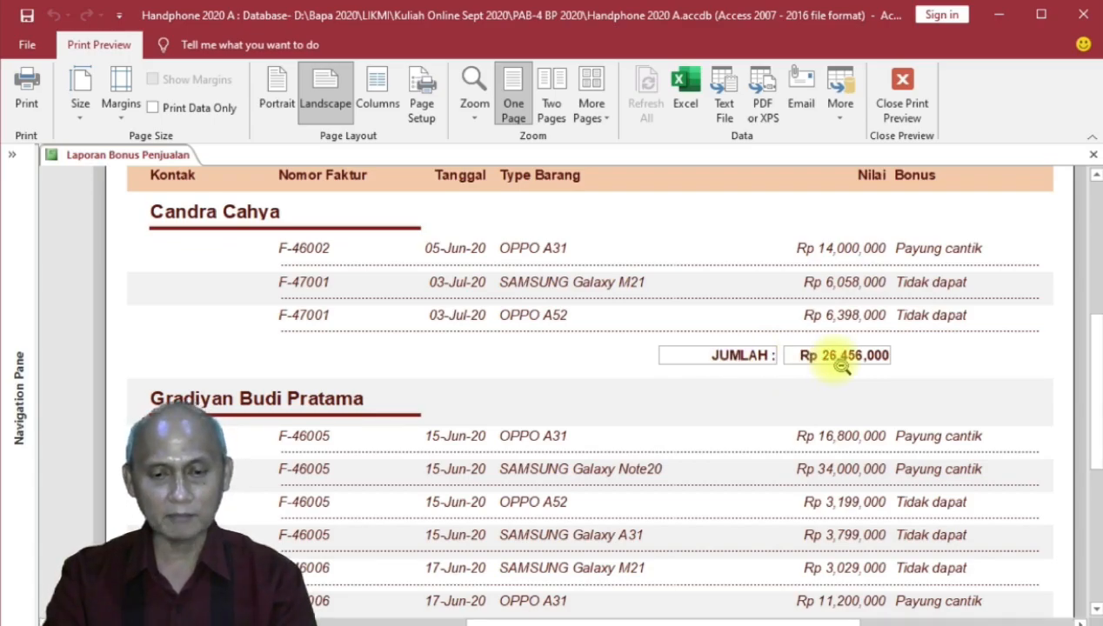
click(902, 98)
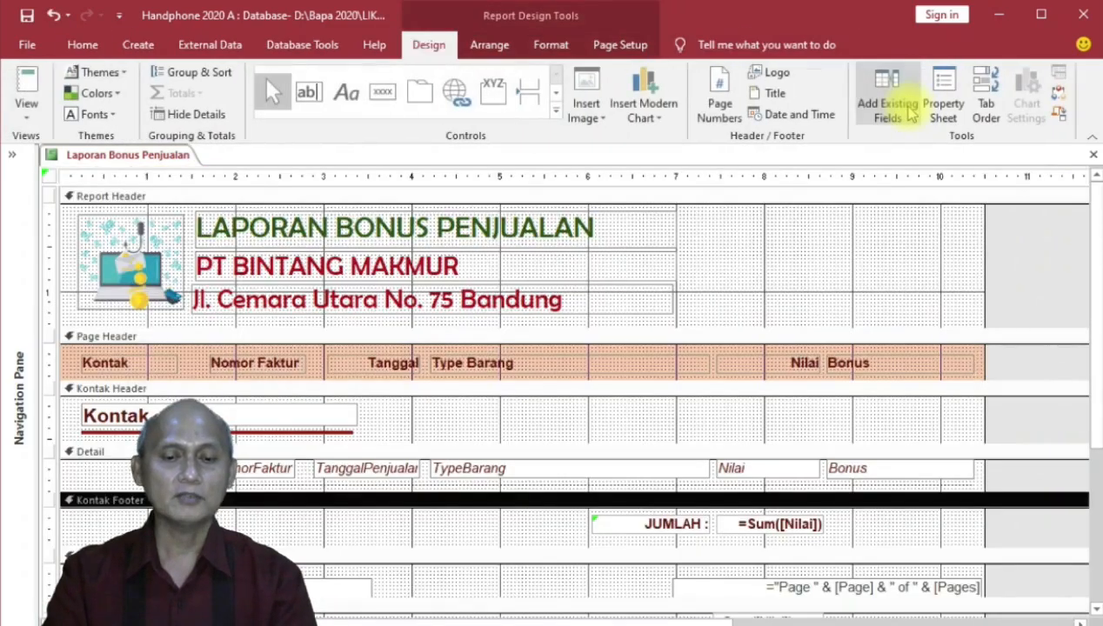
- Make the outlines of the JUMLAH label and the =Sum([Nilai]) field in the Kontak Footer transparent and nudge both slightly upward
click(689, 524)
shift+click(737, 527)
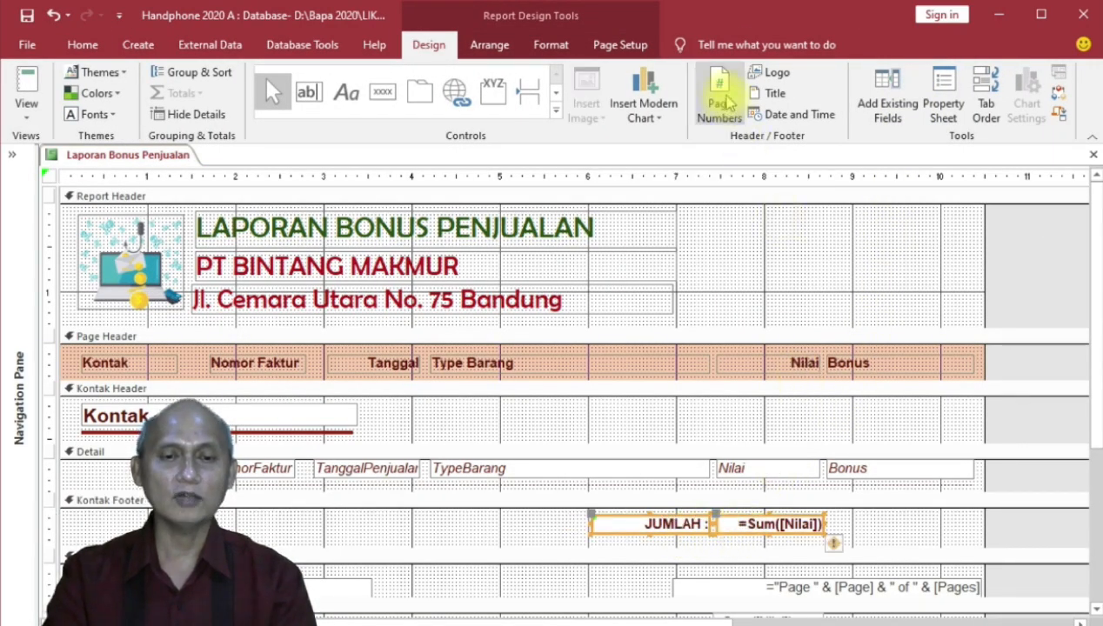
click(551, 44)
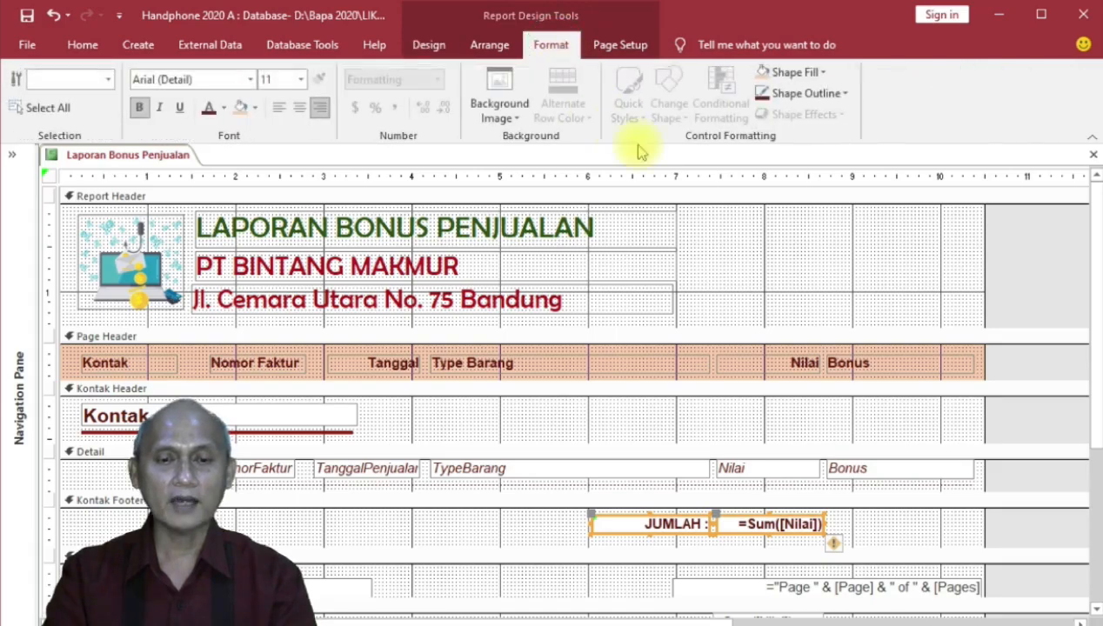
click(846, 93)
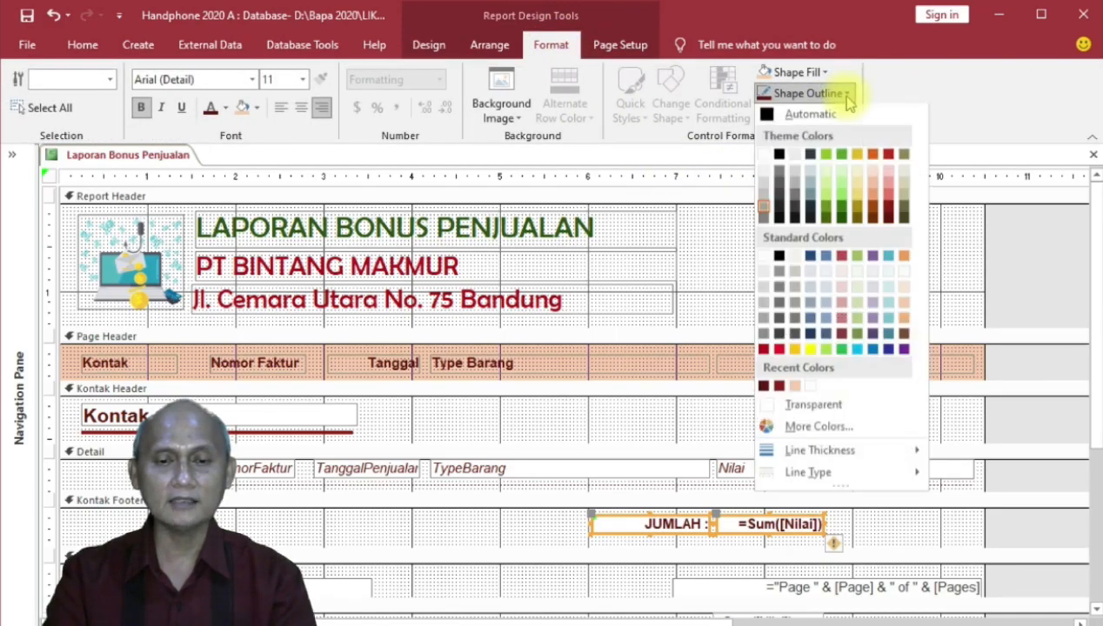
click(826, 407)
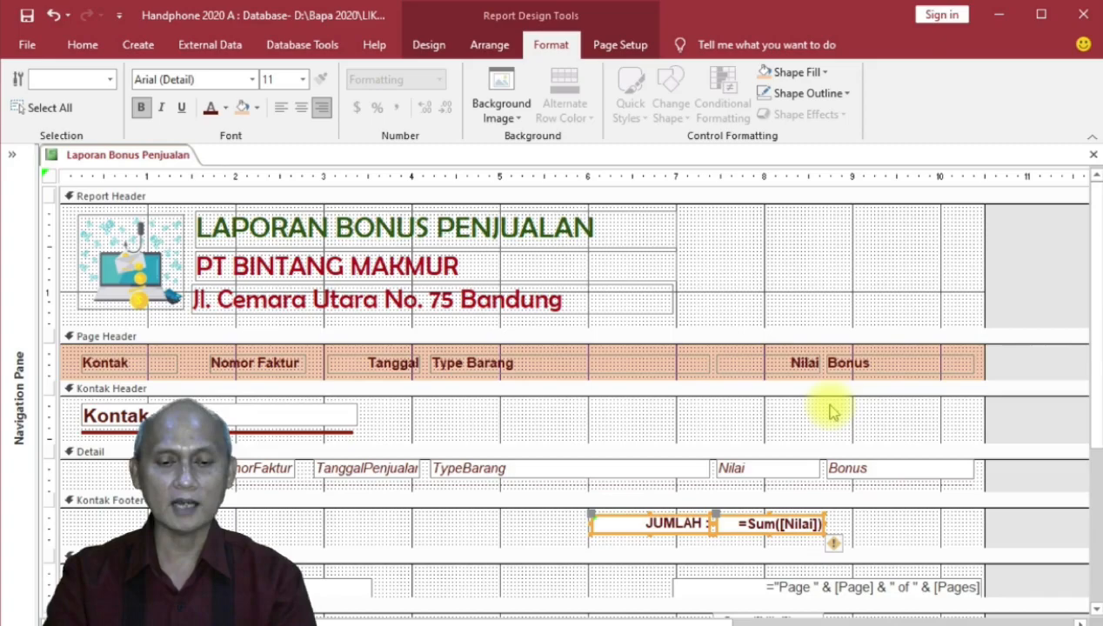
key(Up)
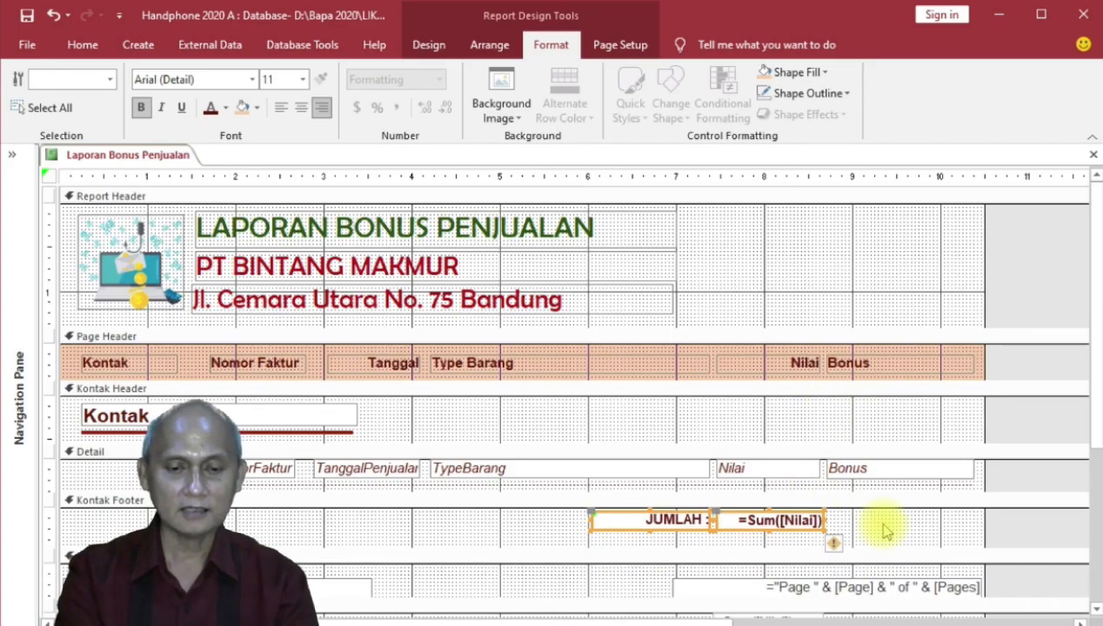
click(405, 532)
- Delete the =Now() date text box from the Page Footer
scroll(512, 533, down, 3)
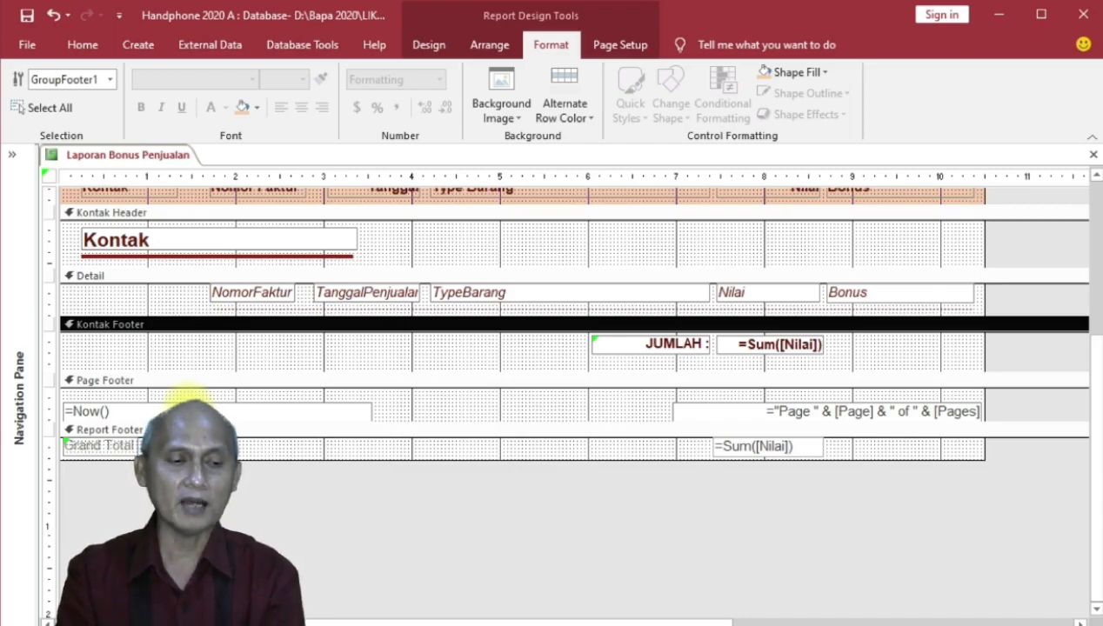
click(188, 405)
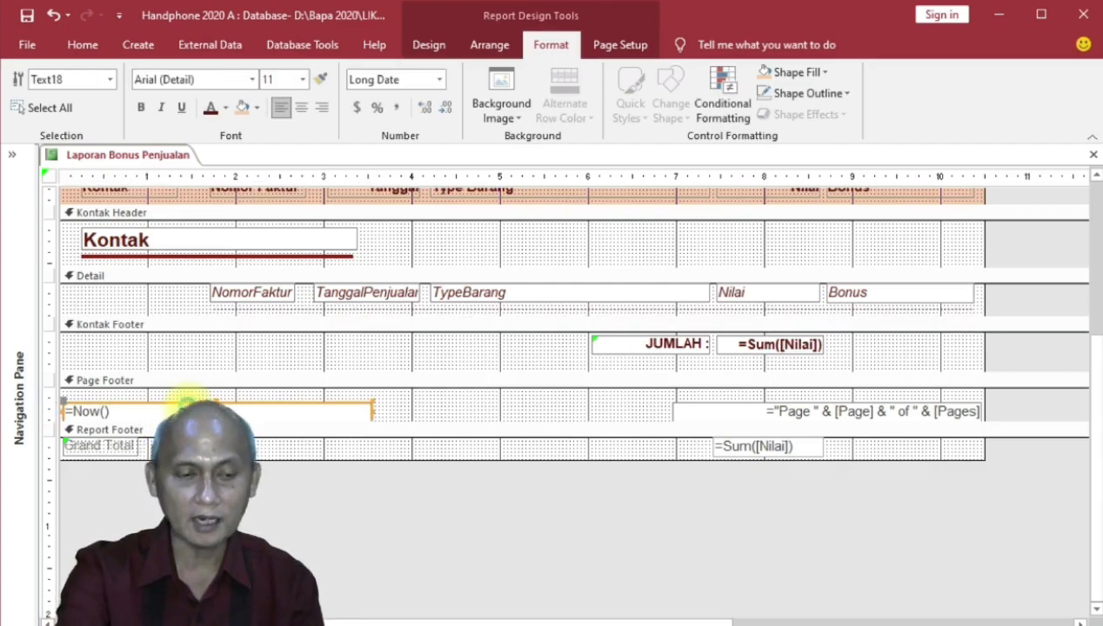
click(185, 395)
- Move the page number text box in the Page Footer up and left so it ends in line with the Bonus field
click(877, 409)
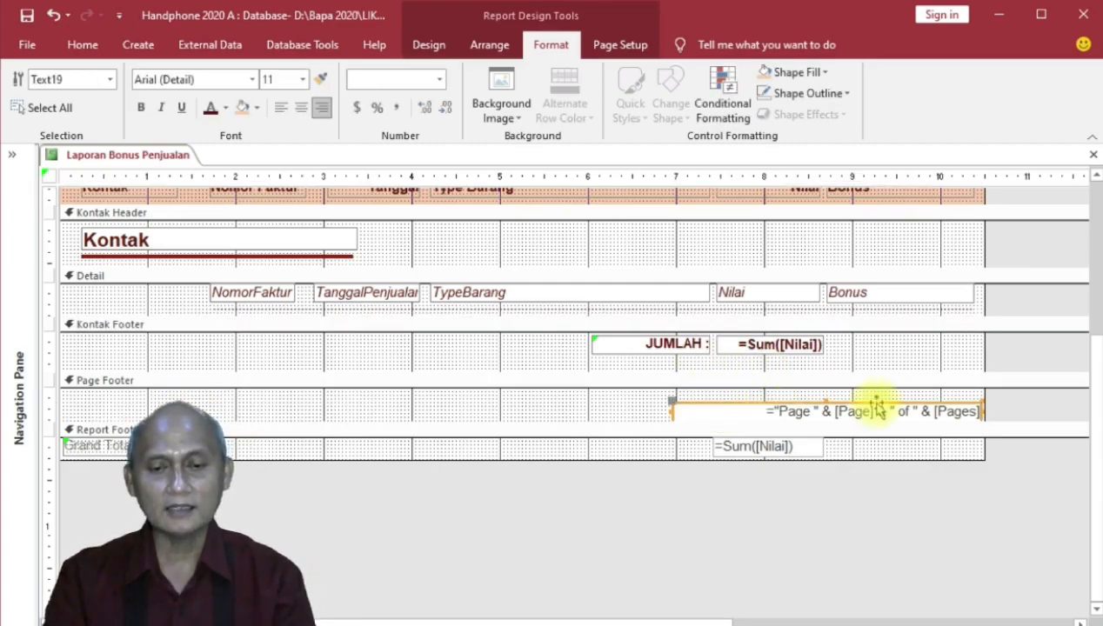
drag(877, 408, 867, 392)
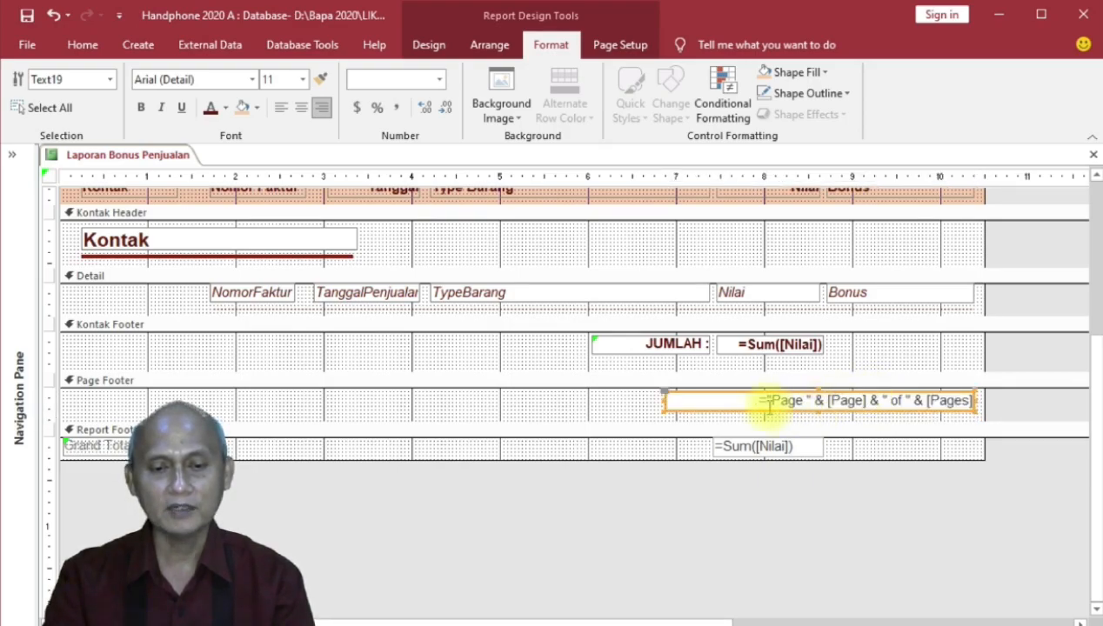
click(586, 409)
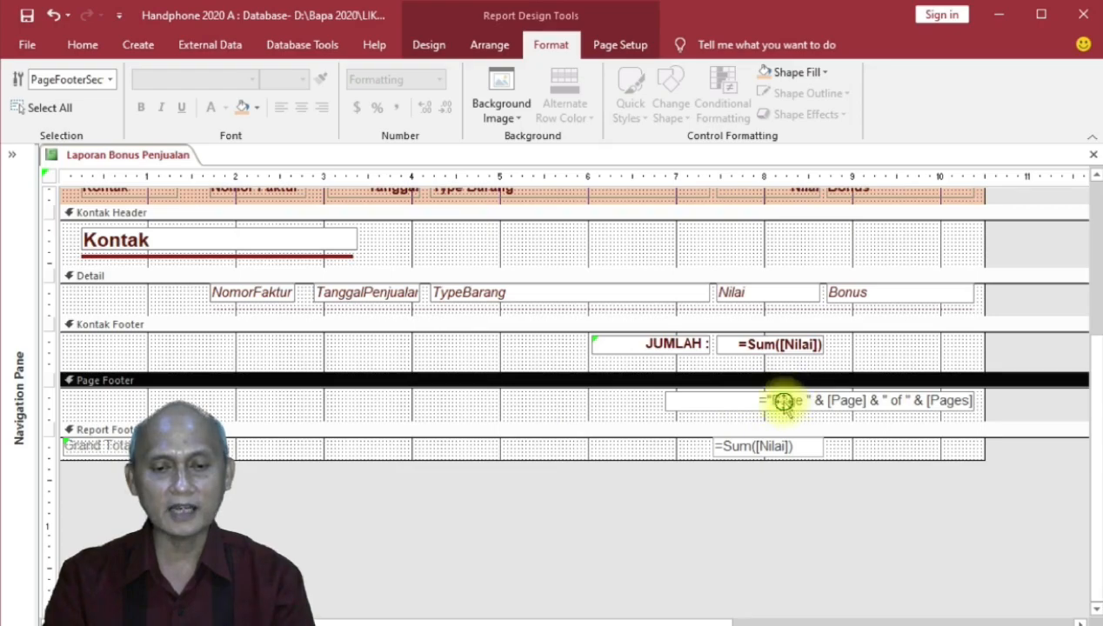
- Change the page number expression in the Page Footer to ="Hal " & [Page] & " dari " & [Pages]
double_click(787, 407)
click(787, 402)
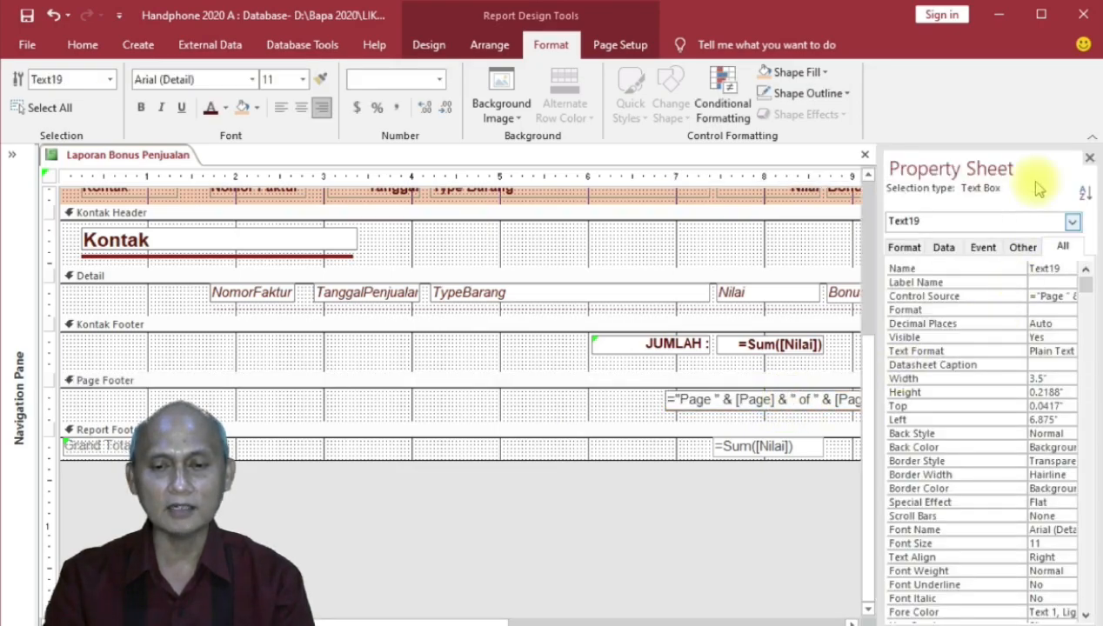
click(1090, 158)
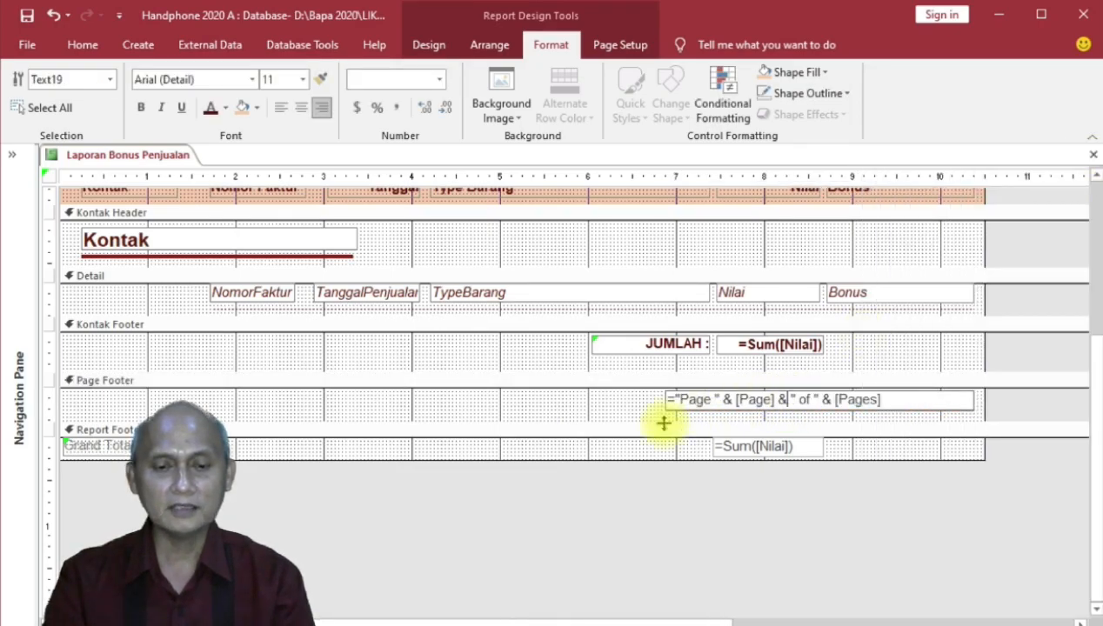
click(686, 401)
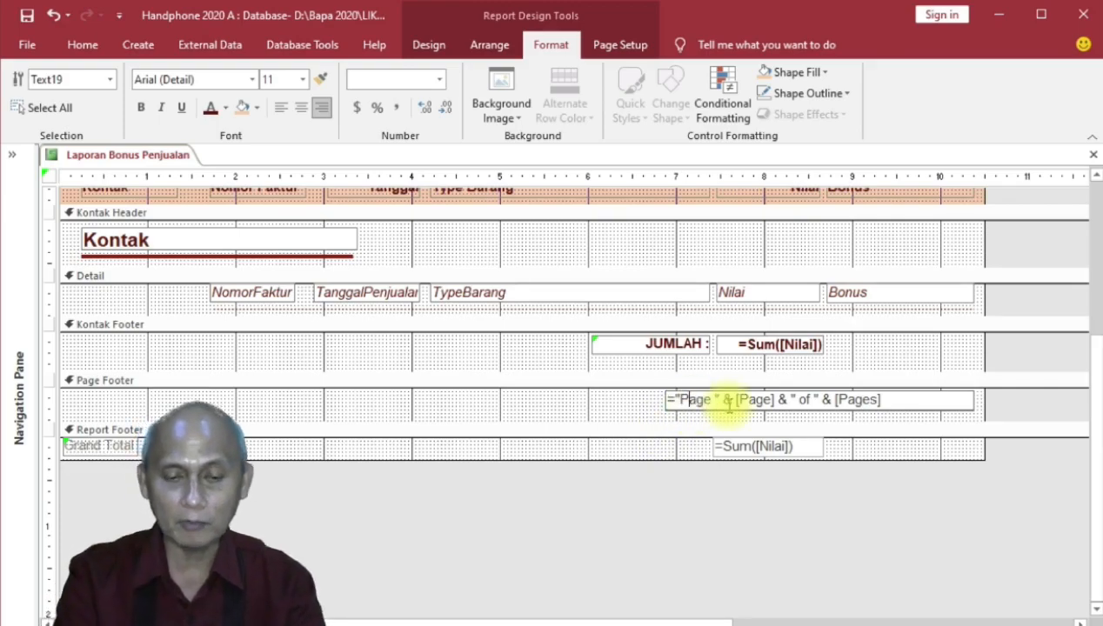
key(BackSpace)
key(BackSpace)
key(BackSpace)
key(BackSpace)
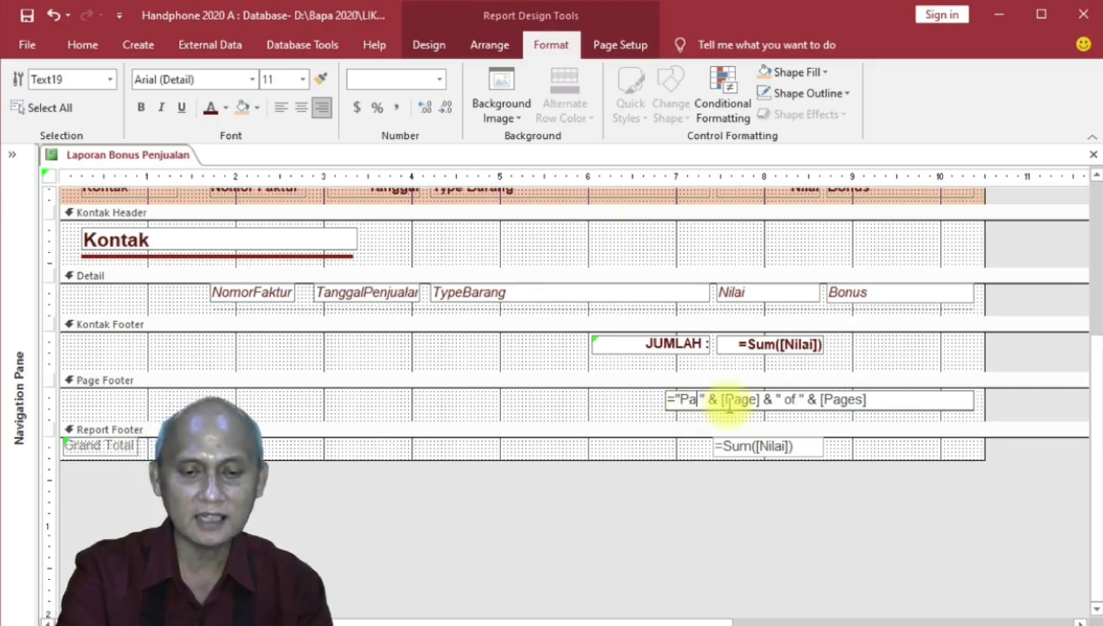
text(hAL)
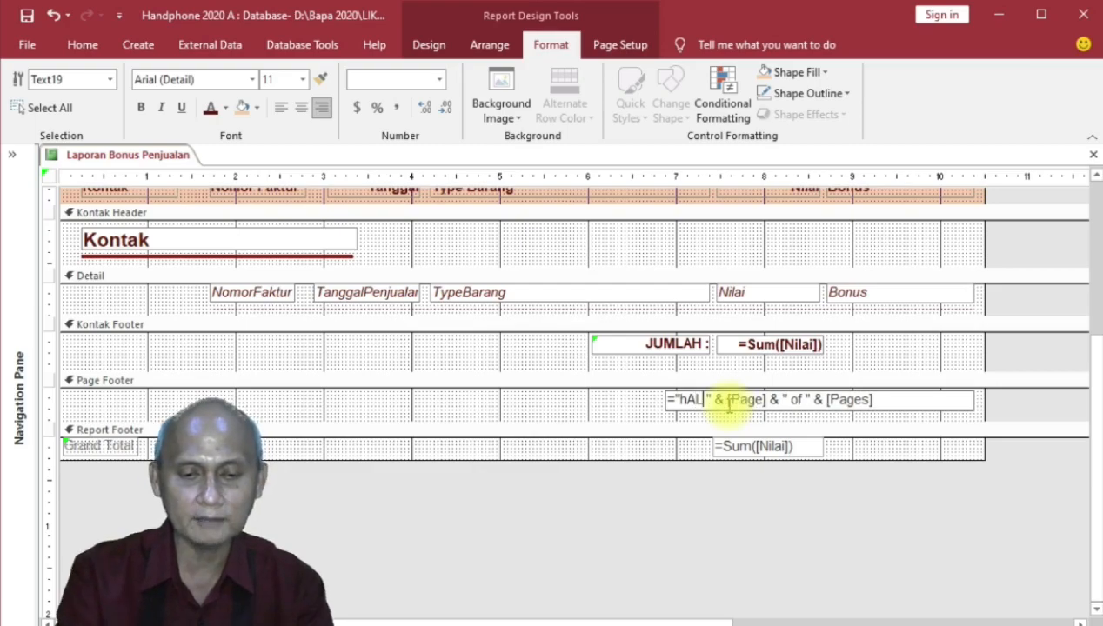
key(BackSpace)
key(BackSpace)
key(BackSpace)
text(Hal)
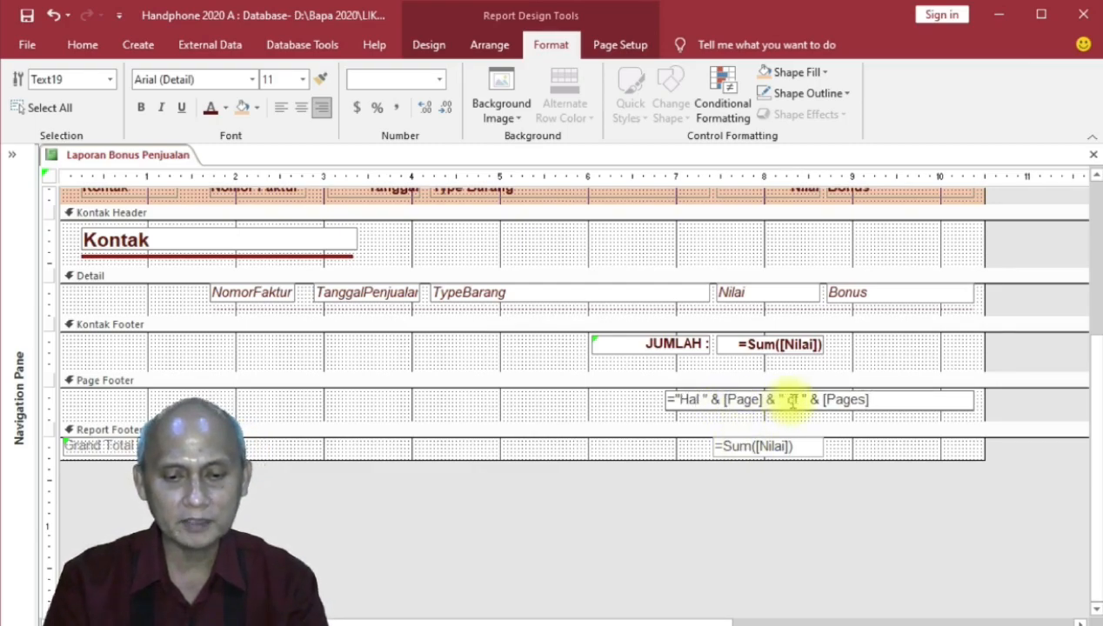
text(dari)
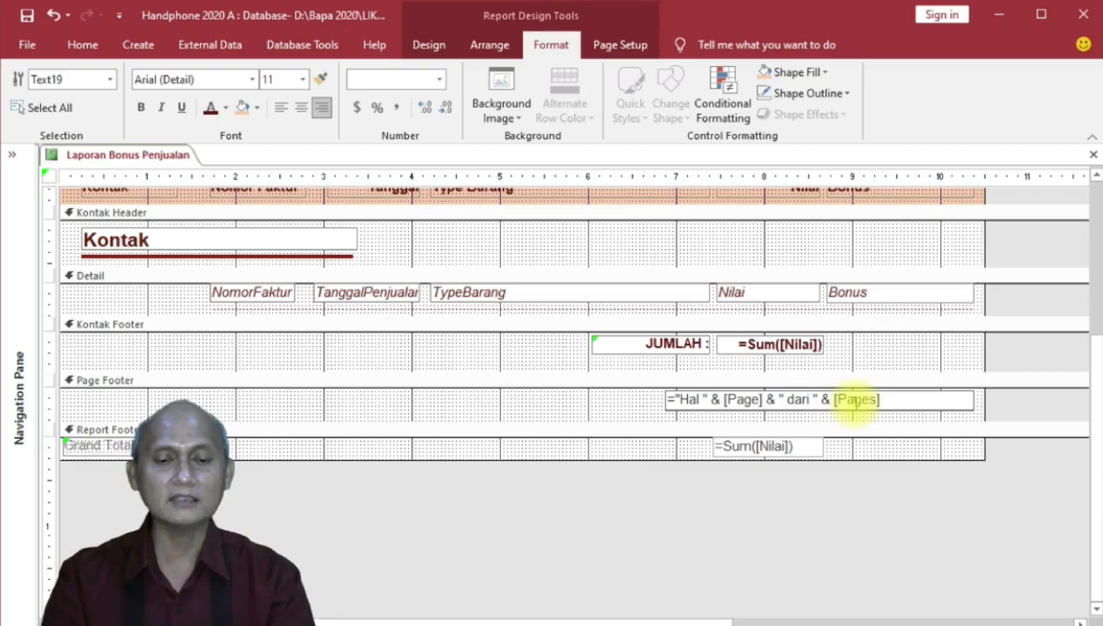
- Fill the Page Footer section and its page number text box with the same light orange as the Page Header
click(616, 406)
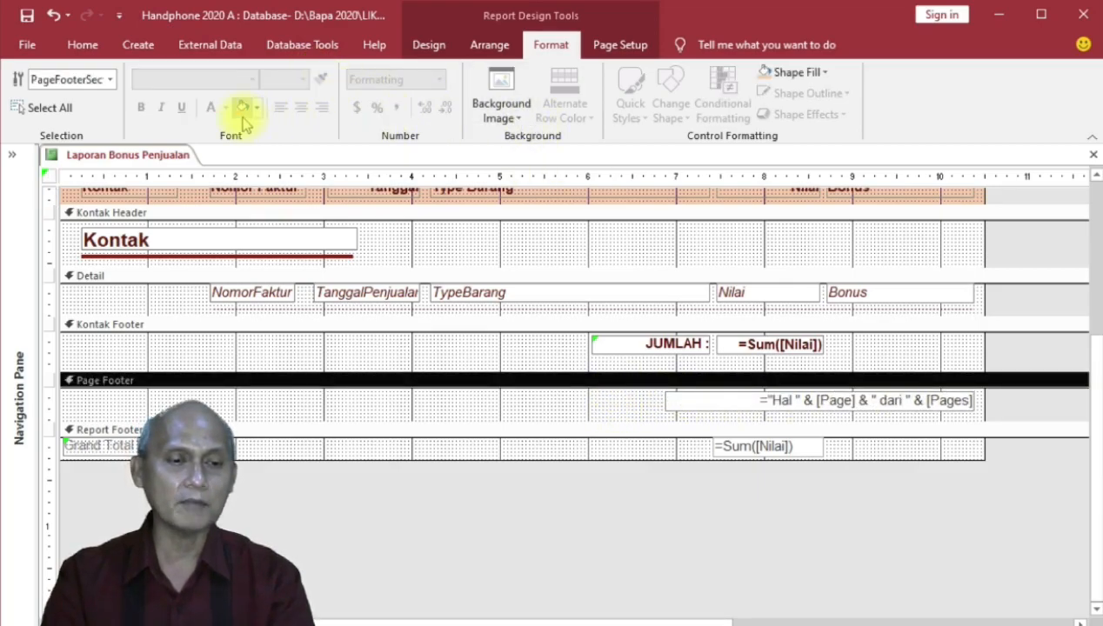
click(242, 108)
click(703, 401)
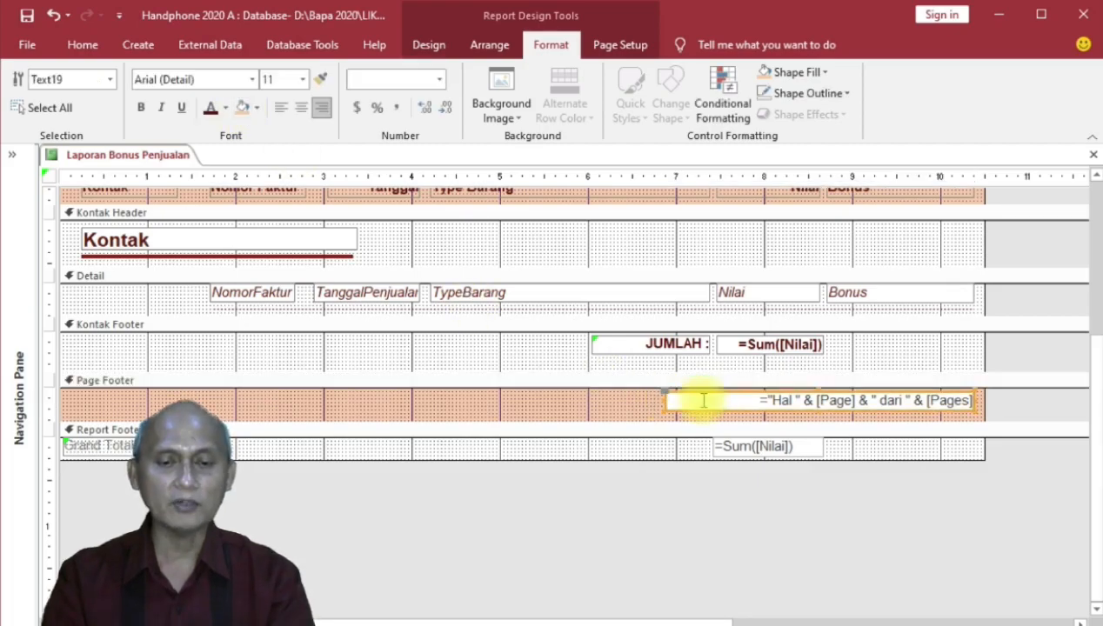
click(242, 108)
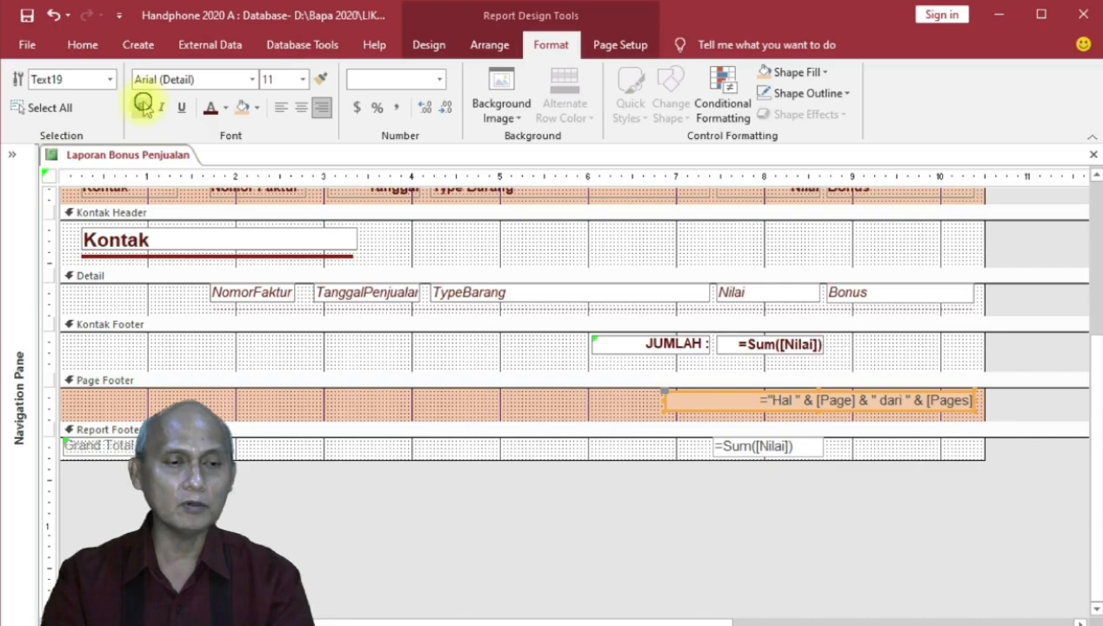
- Set the page number text in the Page Footer to italic without bold
click(143, 105)
click(161, 107)
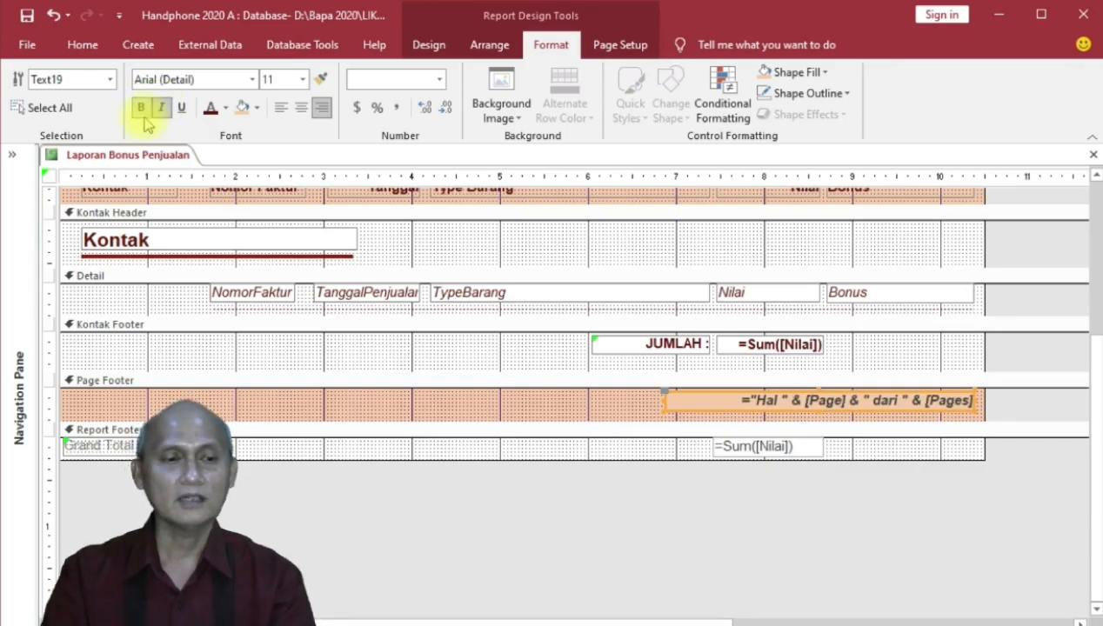
click(141, 108)
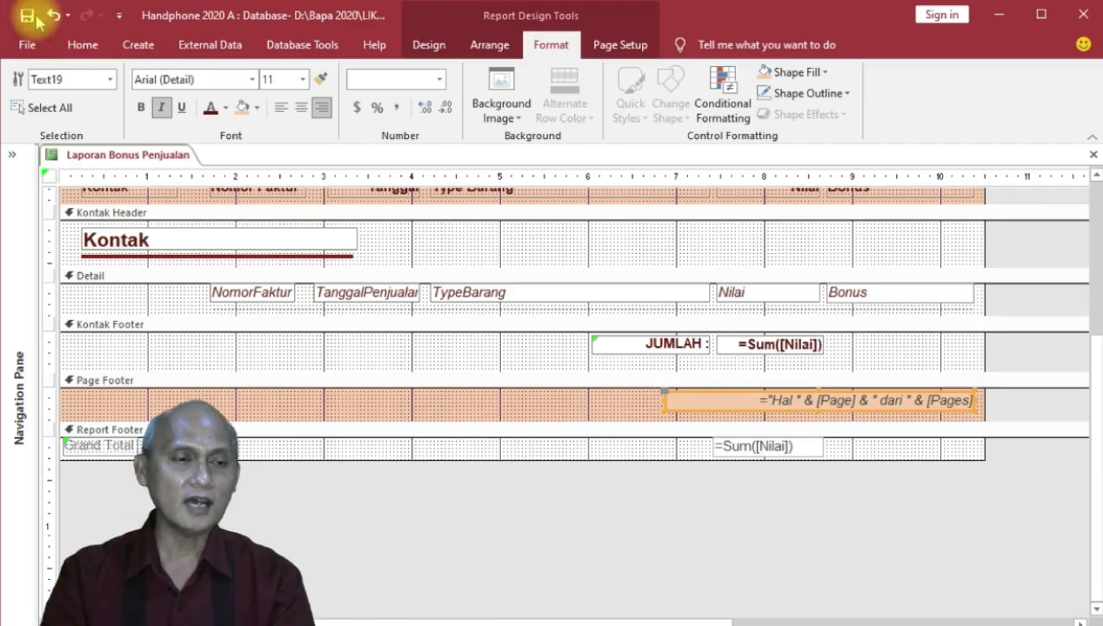
- Open the report in Print Preview and examine the first page, including the page number in its footer
click(83, 44)
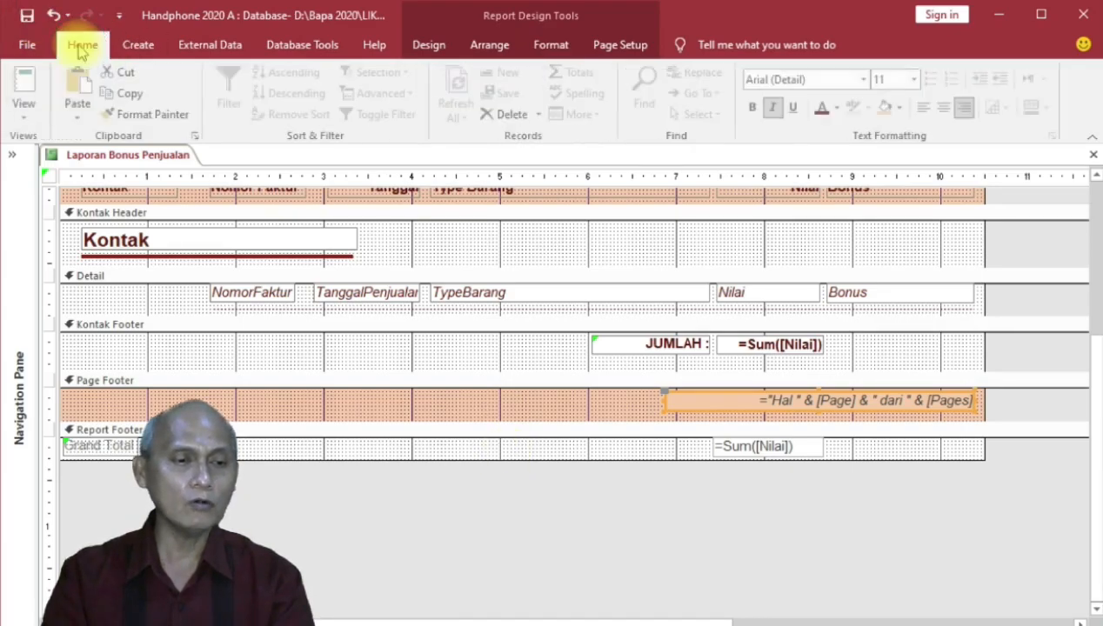
click(33, 115)
click(80, 190)
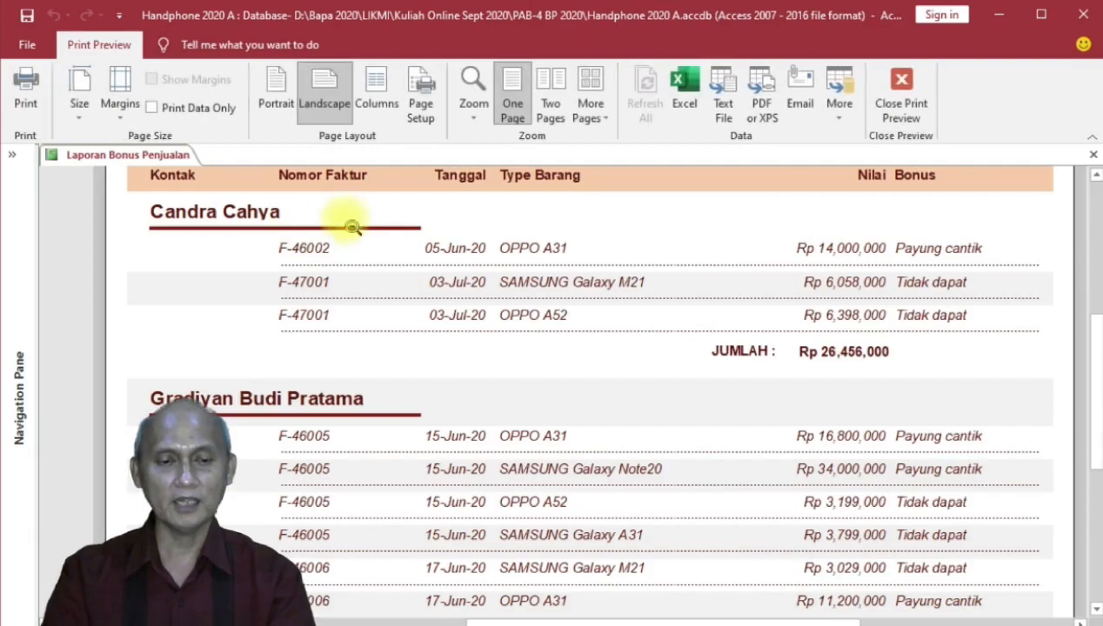
click(474, 287)
click(581, 243)
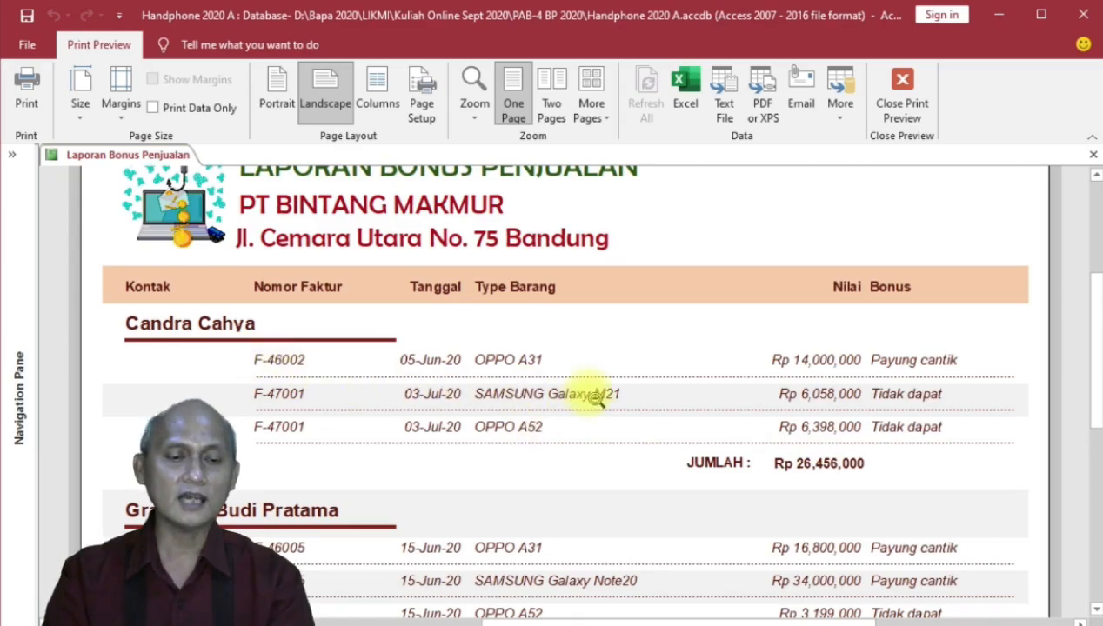
click(546, 454)
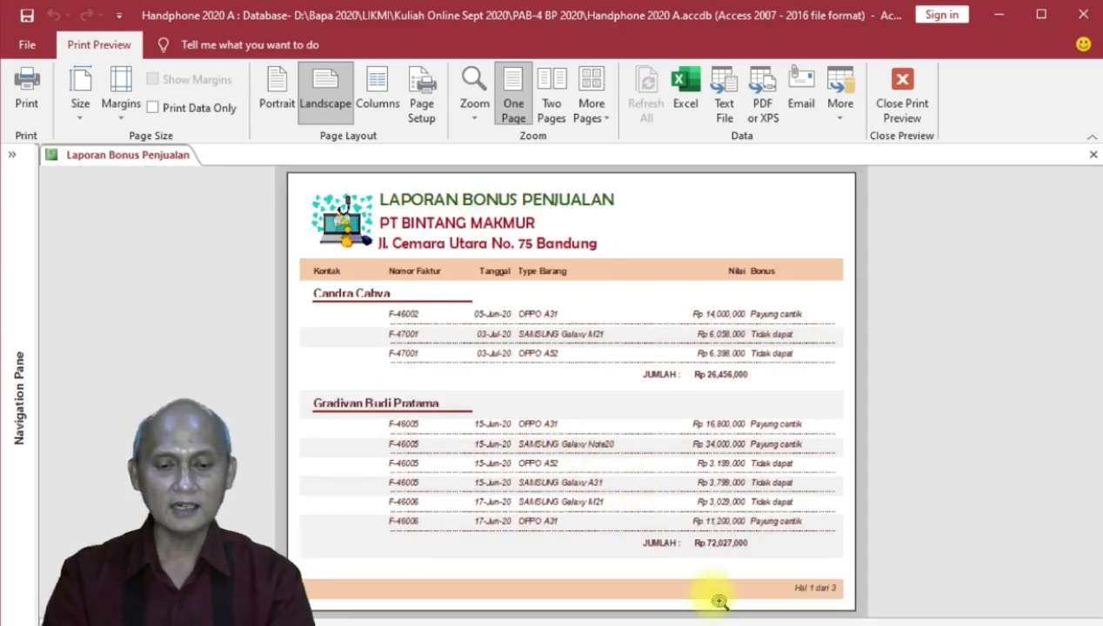
click(818, 588)
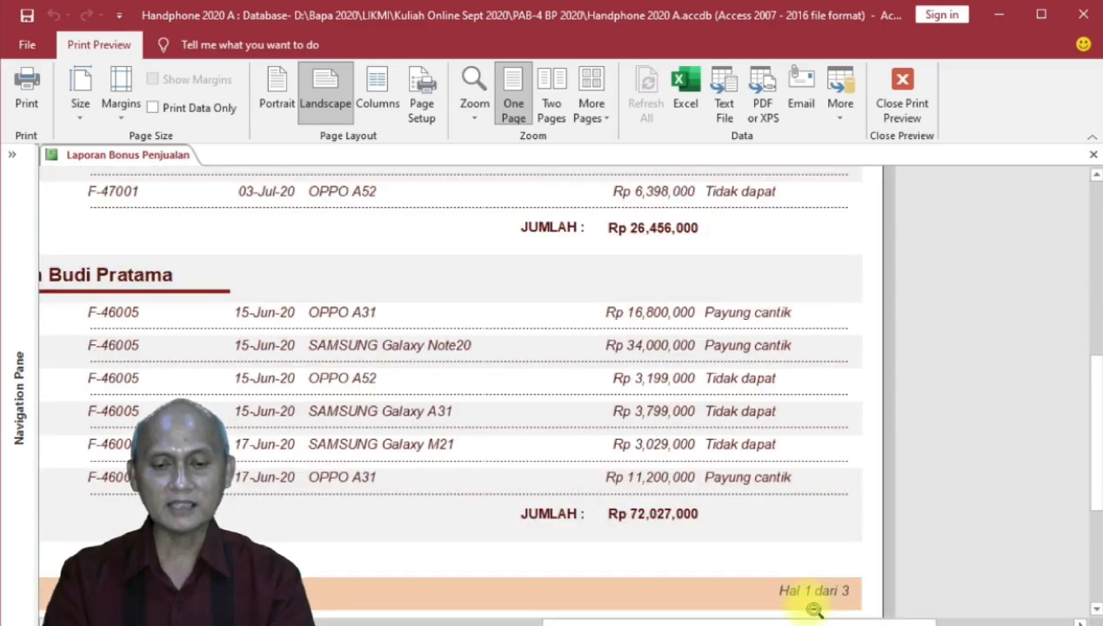
click(623, 414)
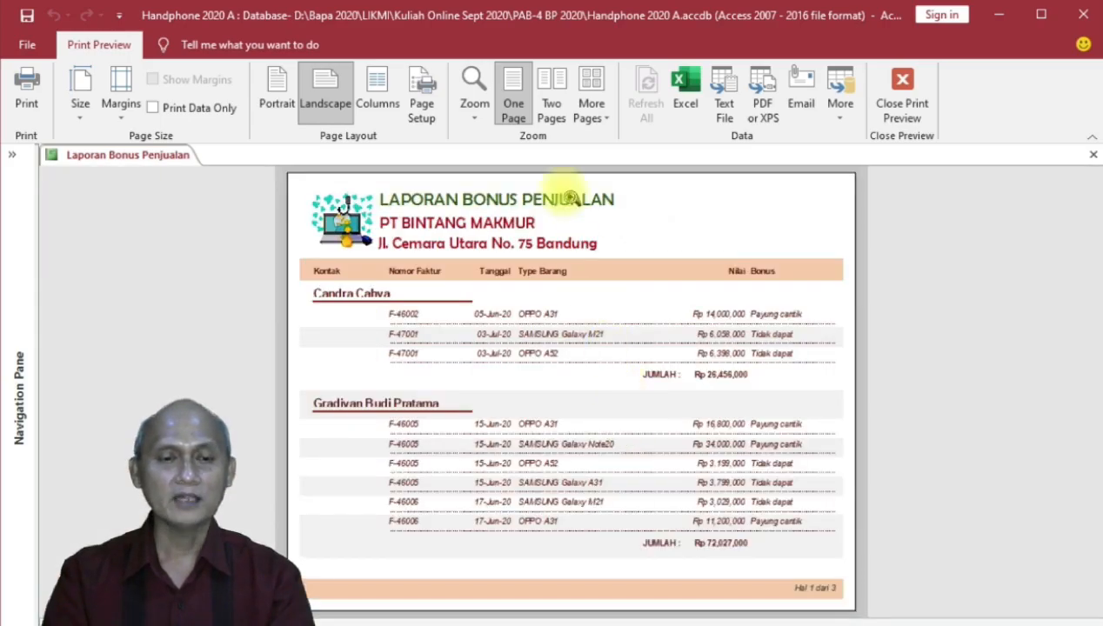
- Preview the report two pages at a time, examine the Grand Total row on the last page, and return to Design View
click(562, 100)
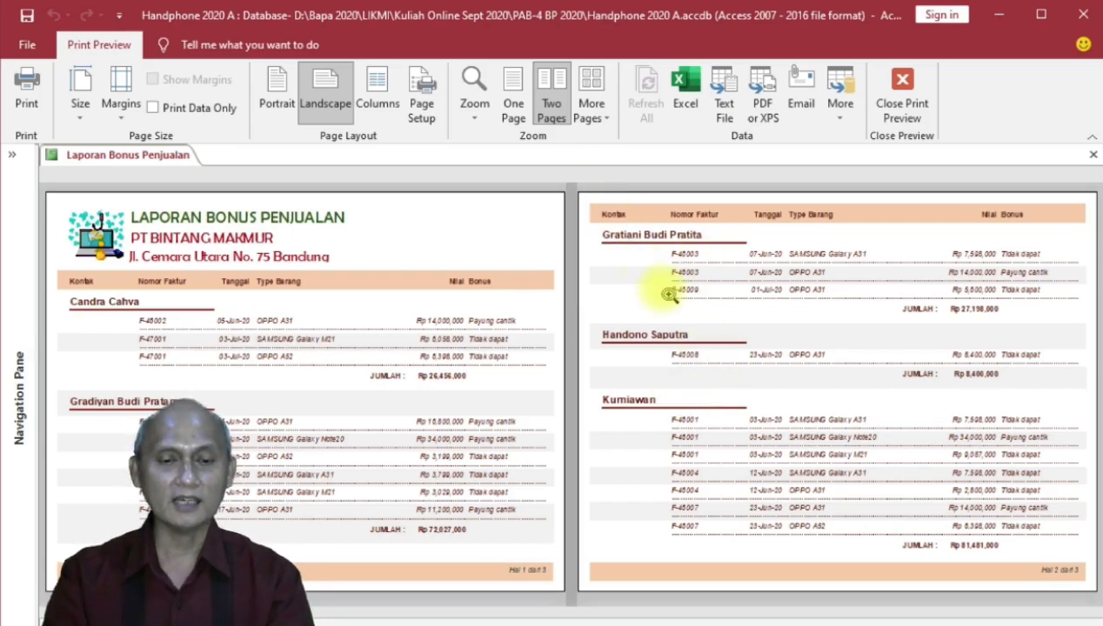
key(Page_Down)
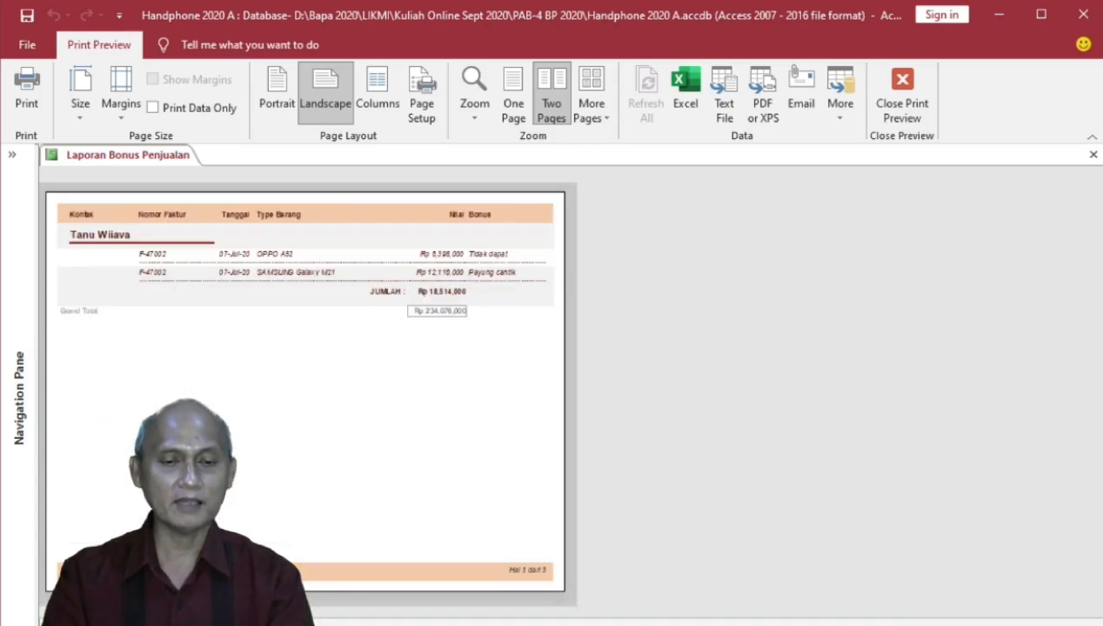
click(396, 300)
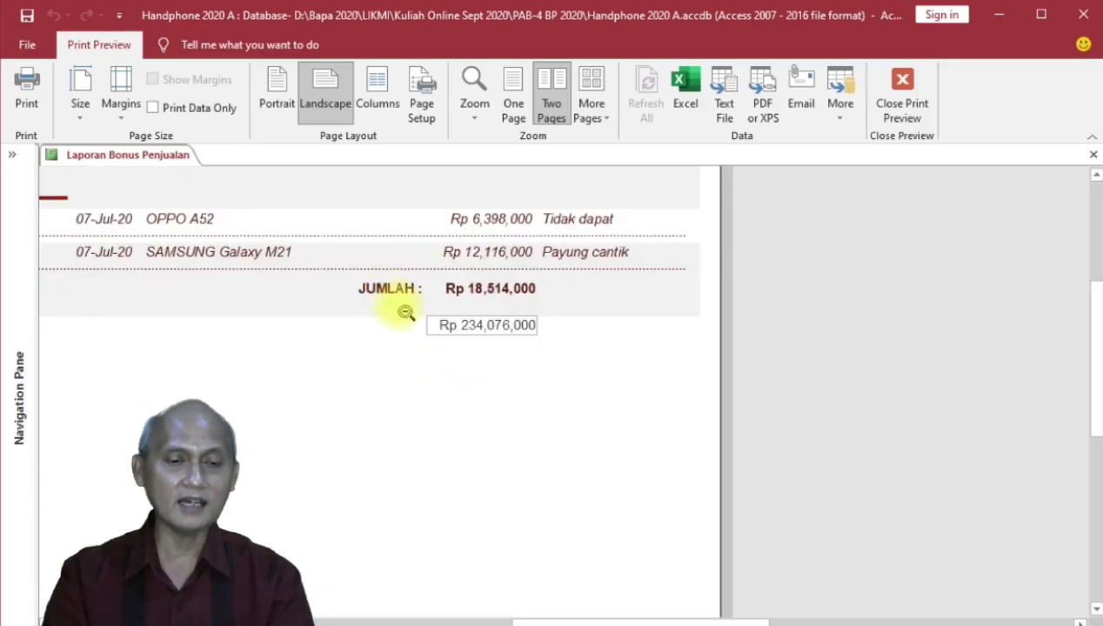
click(370, 289)
click(306, 256)
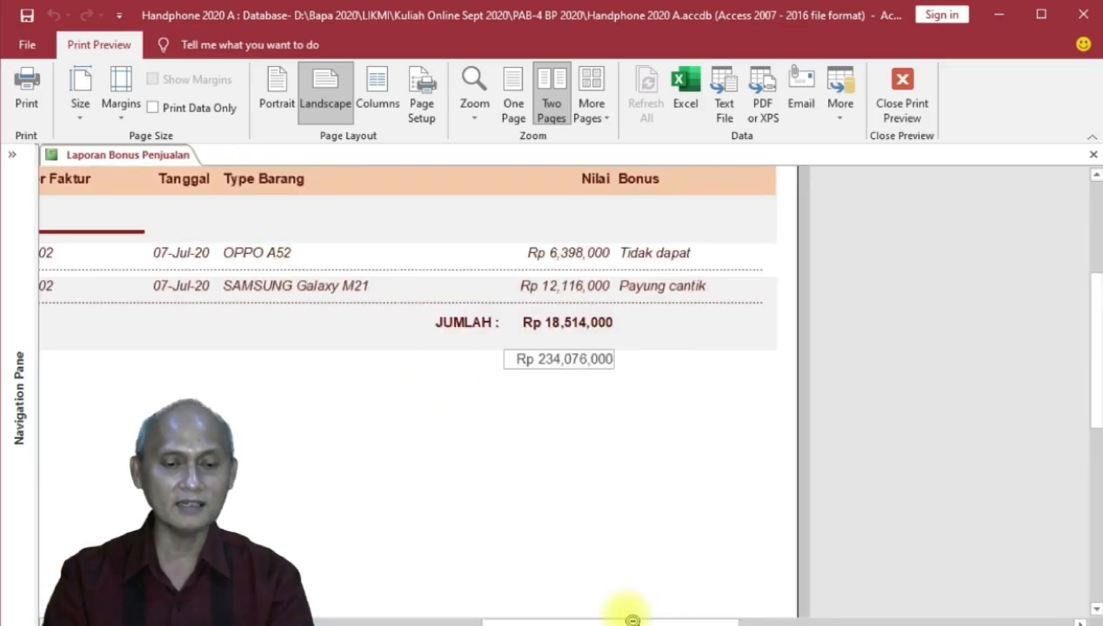
click(155, 270)
click(116, 231)
click(110, 225)
click(76, 208)
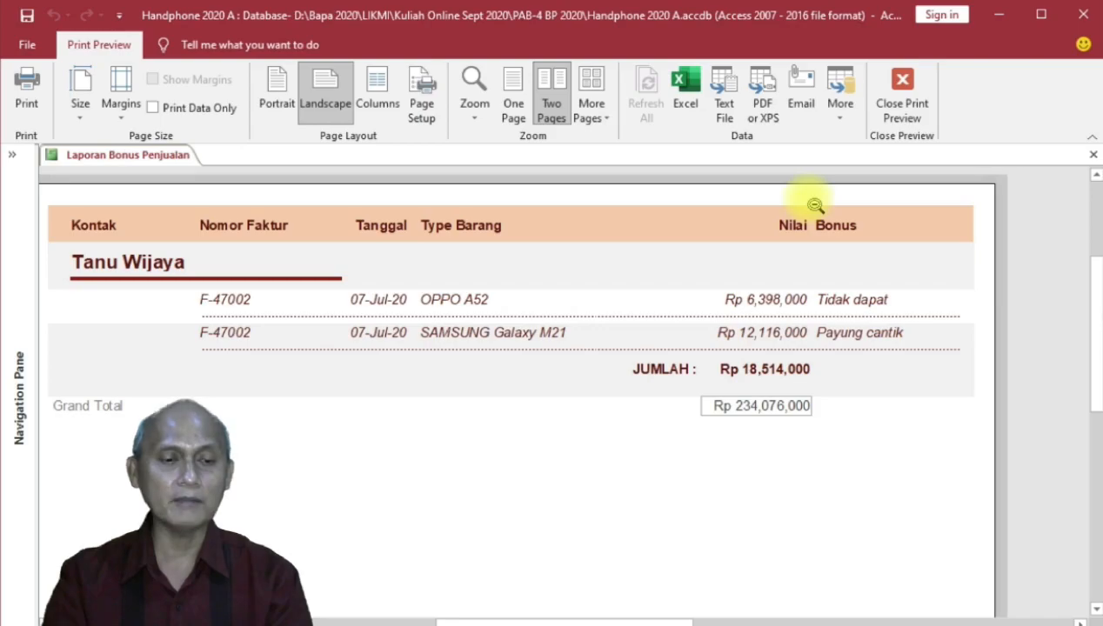
click(896, 109)
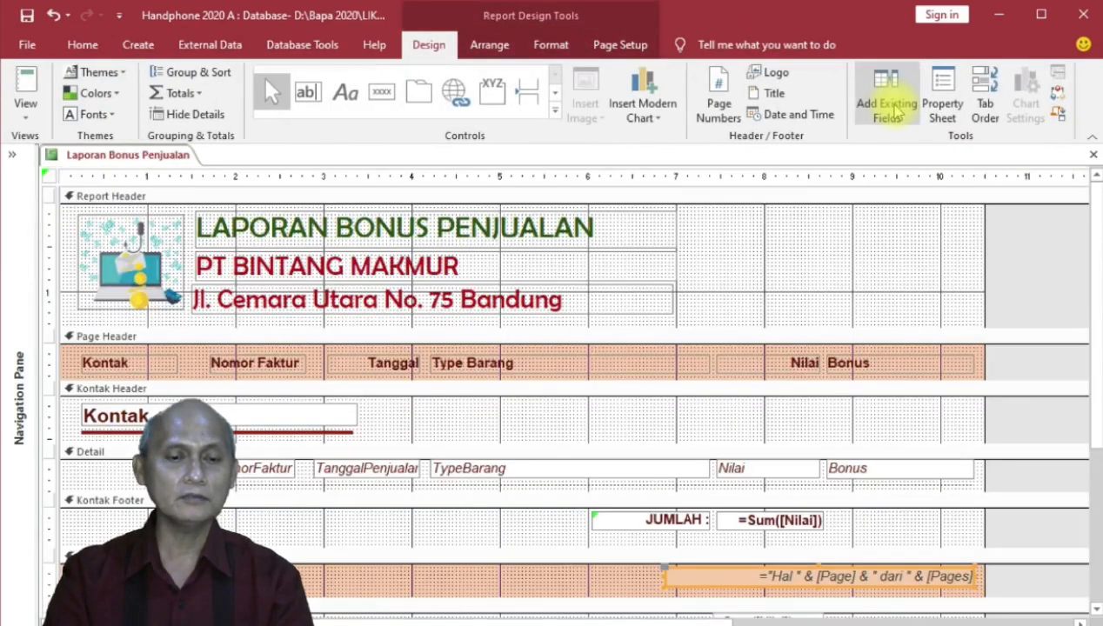
- Make the Report Footer section taller and move the Grand Total label next to its =Sum([Nilai]) field
scroll(504, 531, down, 3)
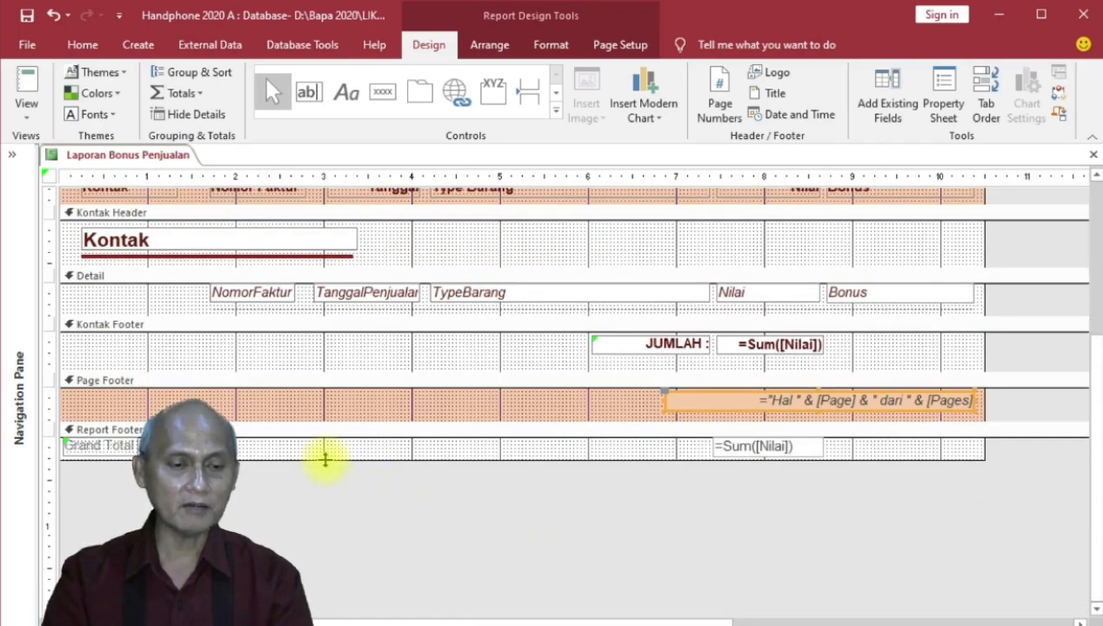
drag(325, 459, 330, 480)
drag(128, 445, 702, 448)
click(652, 451)
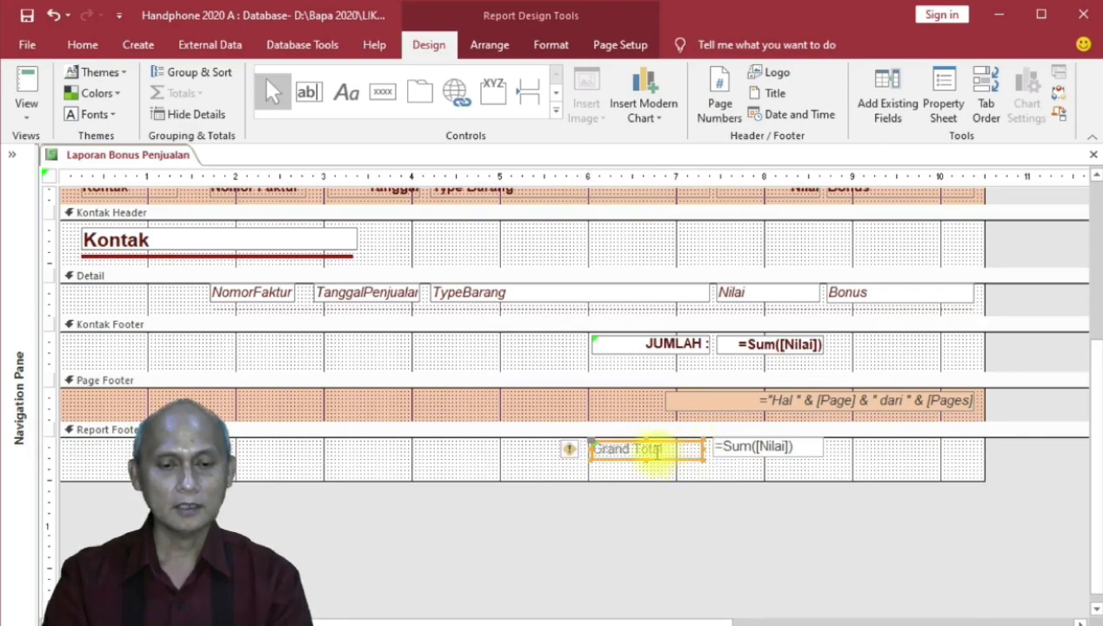
- Copy the formatting of the JUMLAH label and its sum field to the Grand Total label and sum field with Format Painter
click(665, 348)
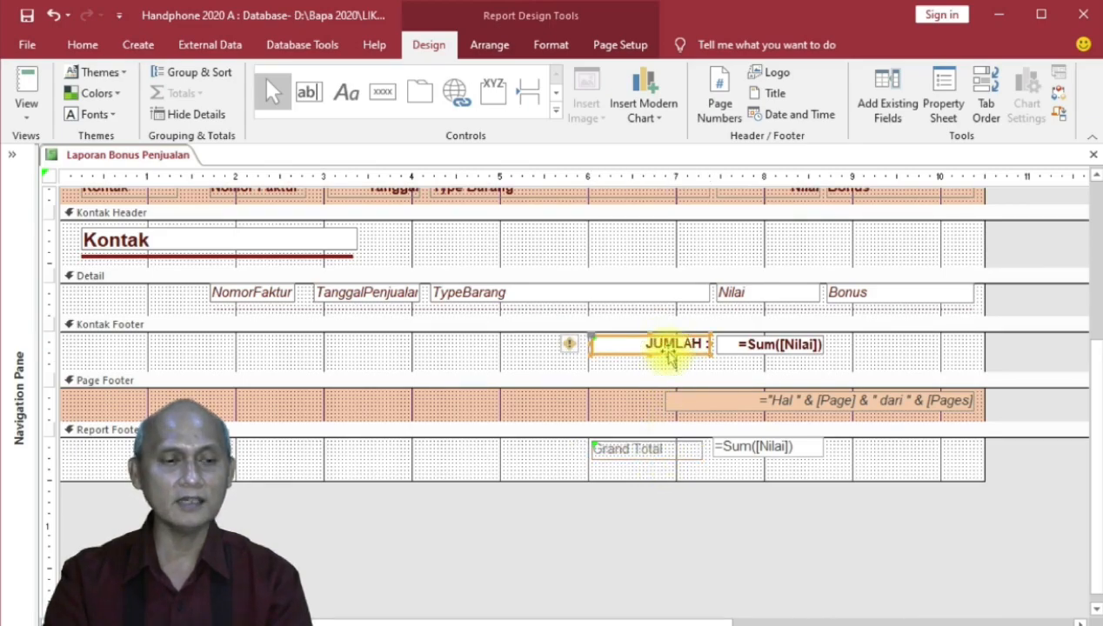
click(80, 44)
click(114, 117)
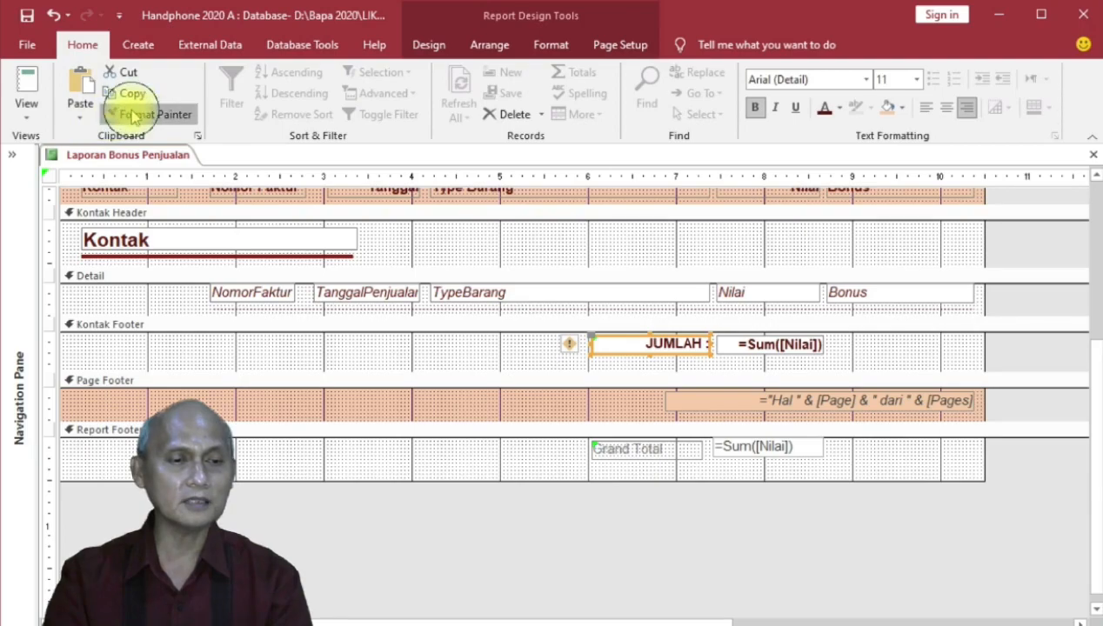
click(615, 459)
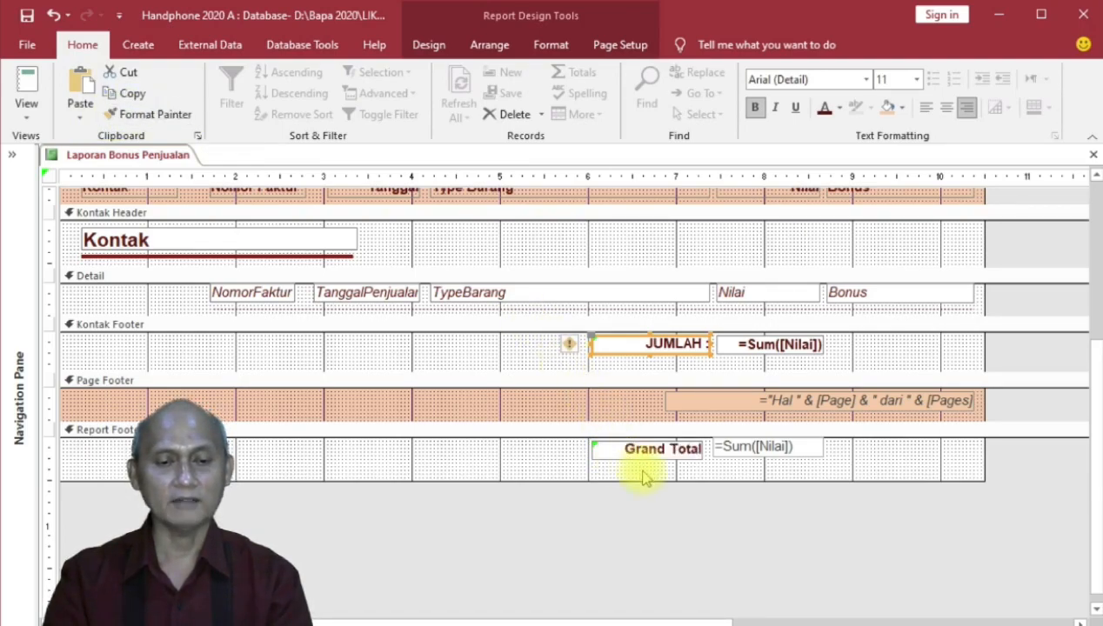
click(763, 352)
click(130, 114)
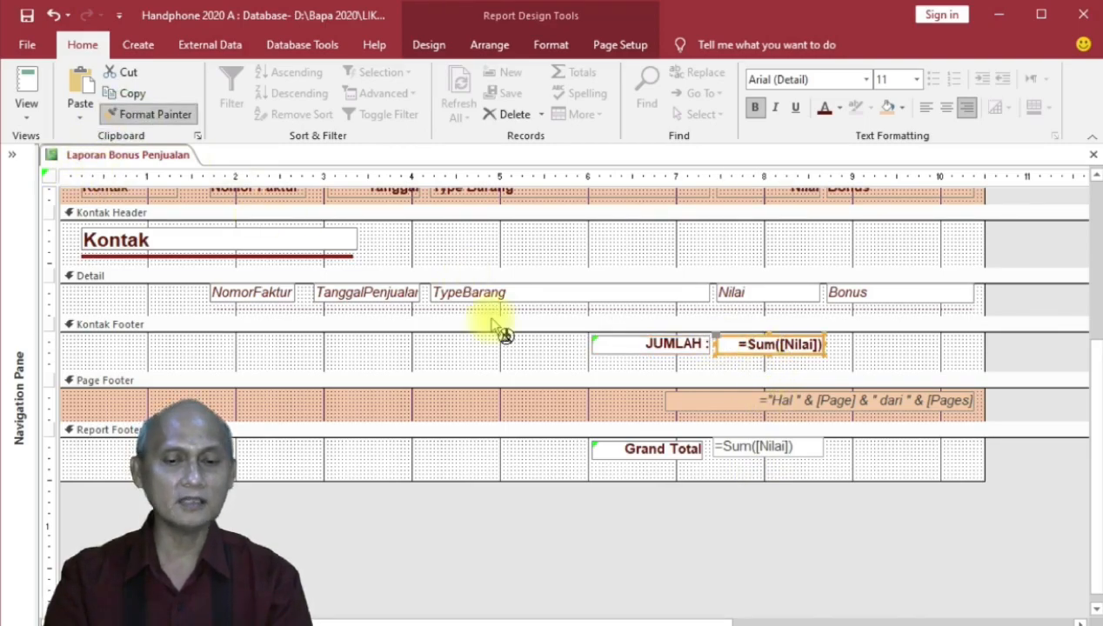
click(746, 449)
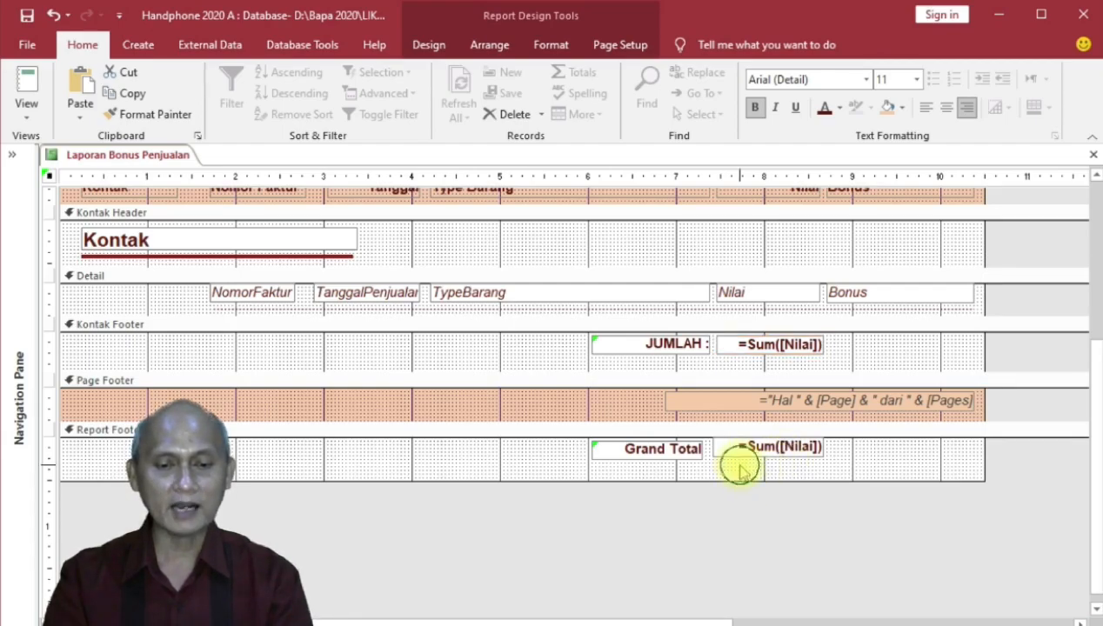
- Move the =Sum([Nilai]) field in the Report Footer slightly down to line up with the Grand Total label
click(739, 463)
click(742, 449)
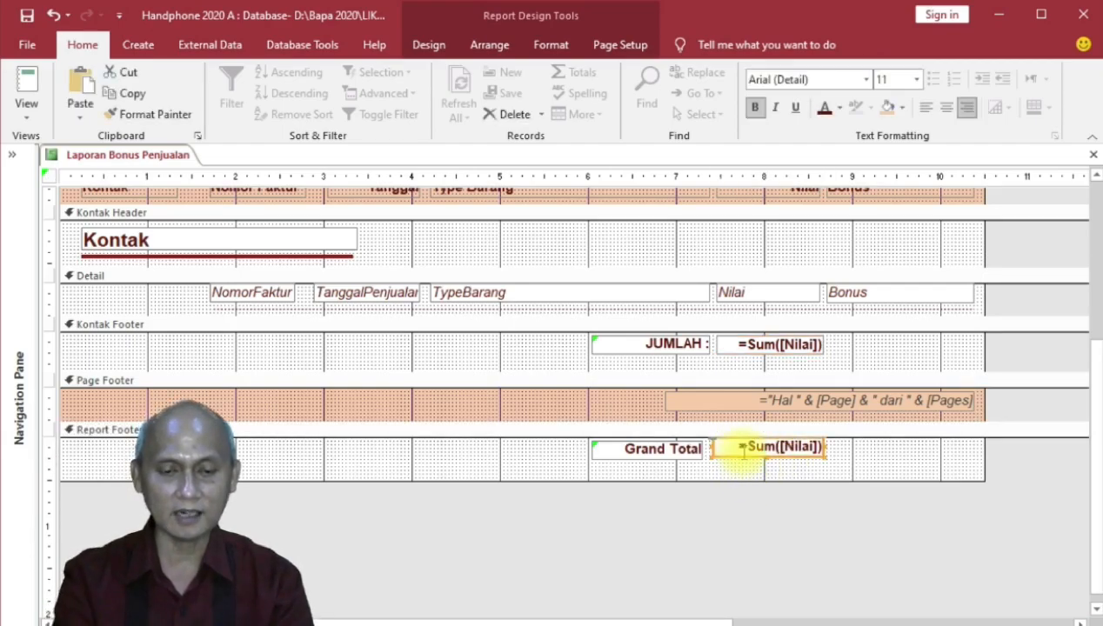
drag(744, 448, 744, 452)
- Change the caption of the Grand Total label in the Report Footer to GRAND TOTAL
click(680, 450)
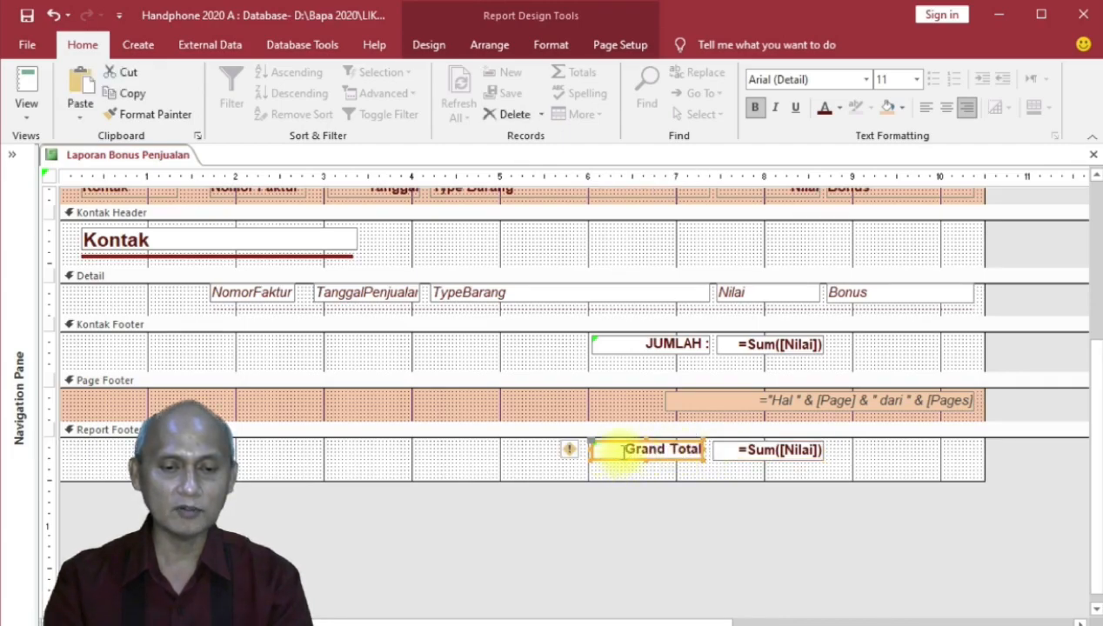
drag(615, 453, 710, 459)
text(G)
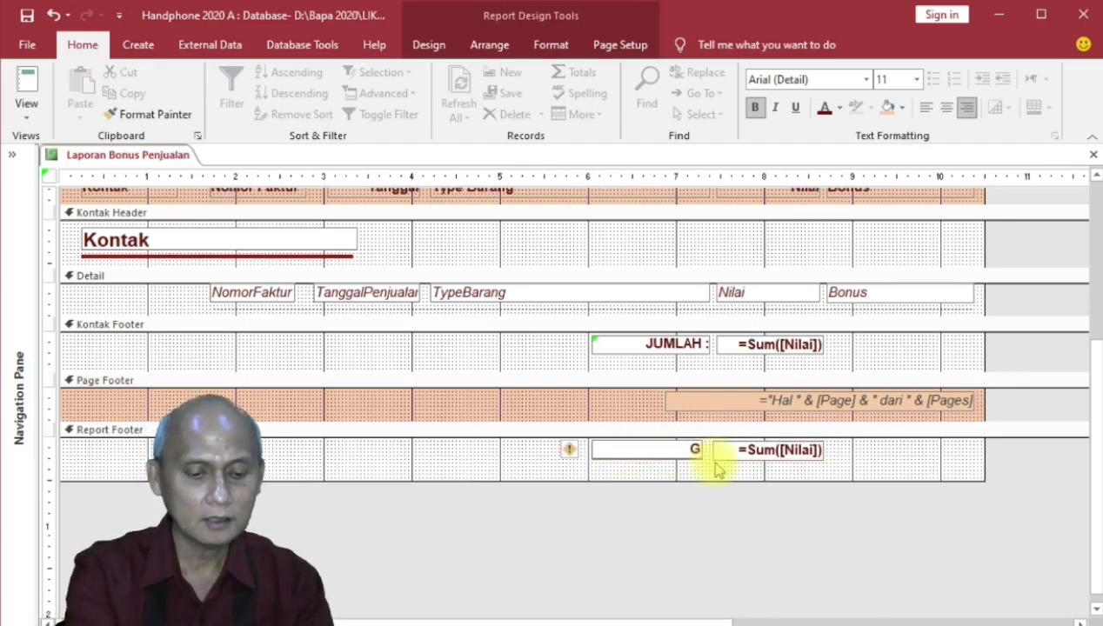
text(RAND TOTAL)
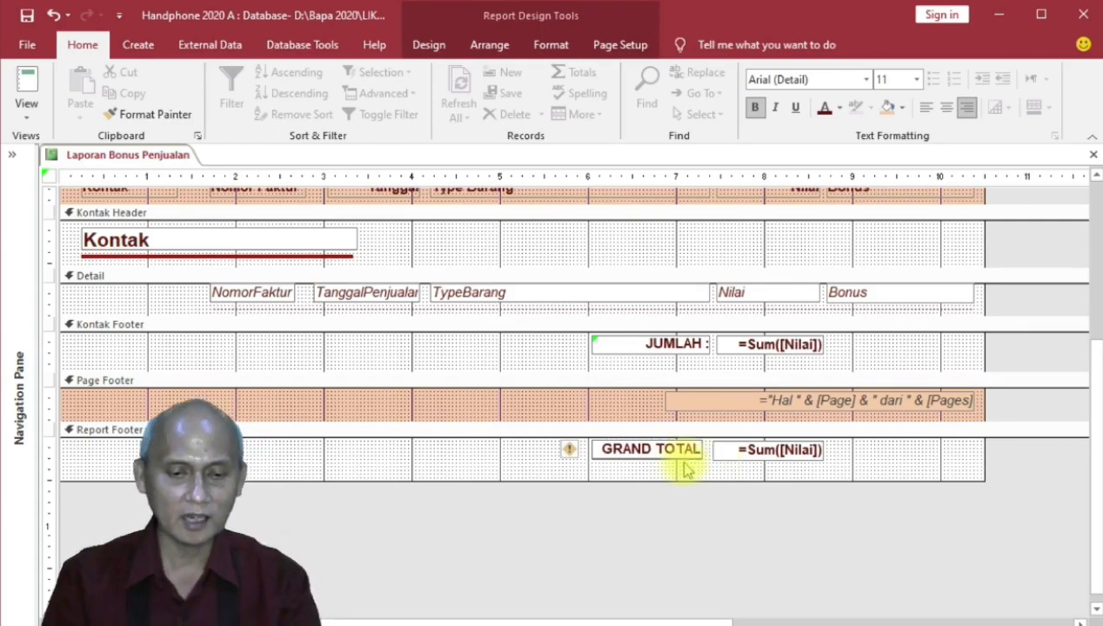
- Shorten the Report Footer section to fit closely under its controls and fill its background with a medium orange
click(509, 466)
drag(543, 481, 546, 466)
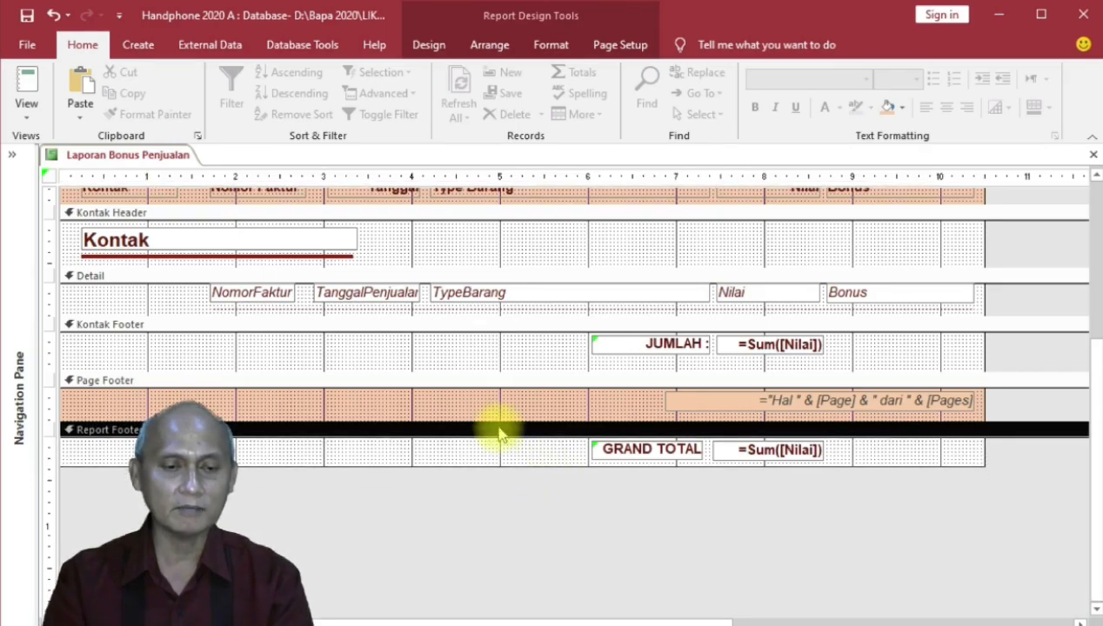
click(557, 47)
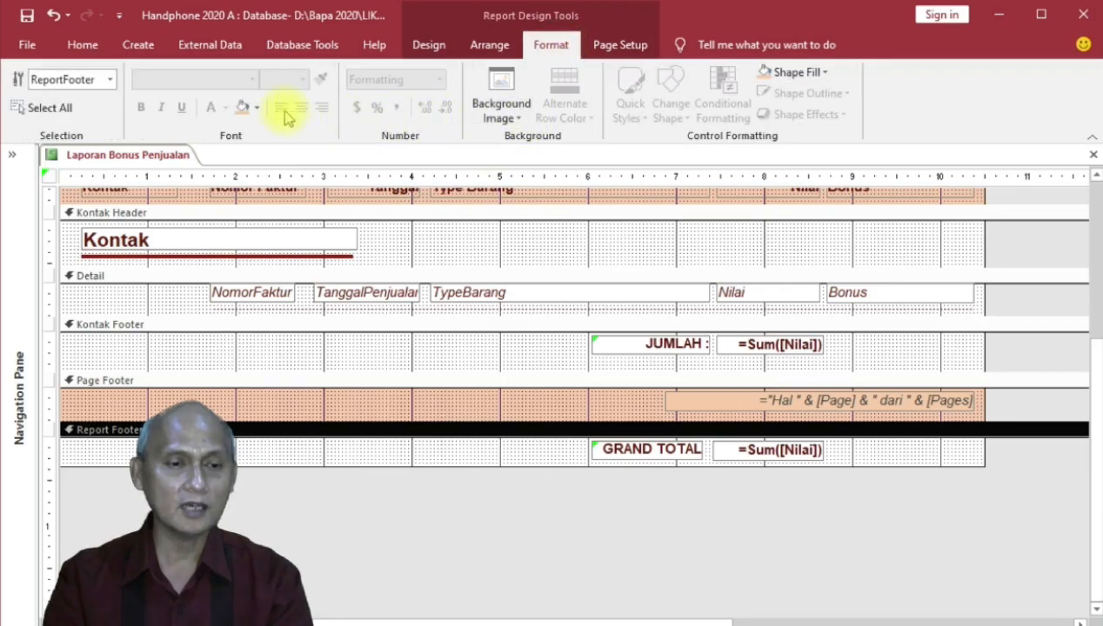
click(258, 110)
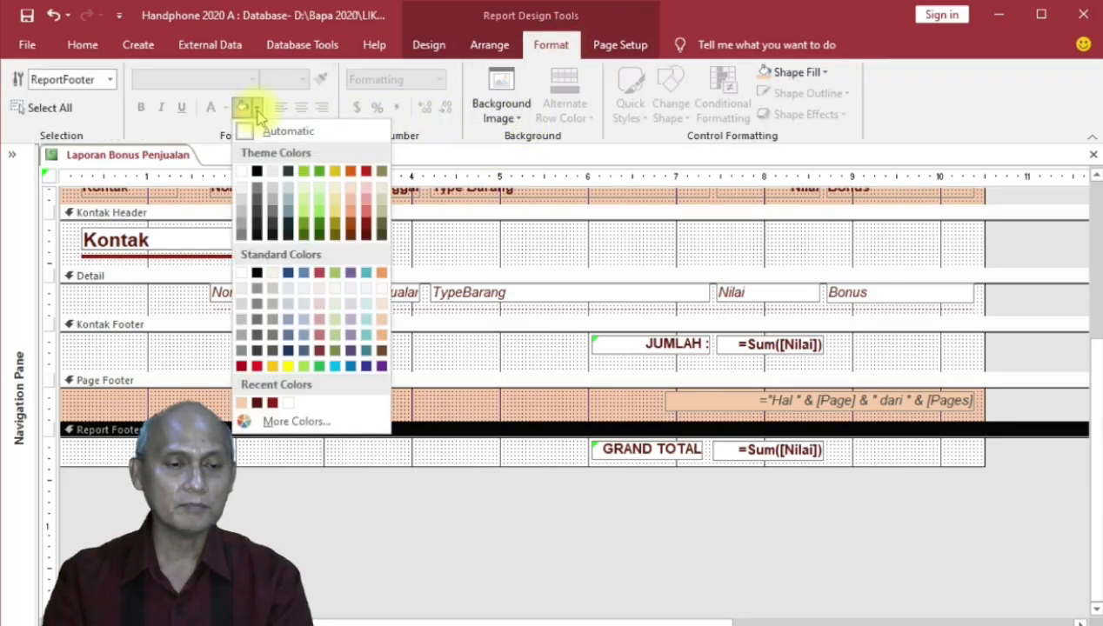
click(382, 338)
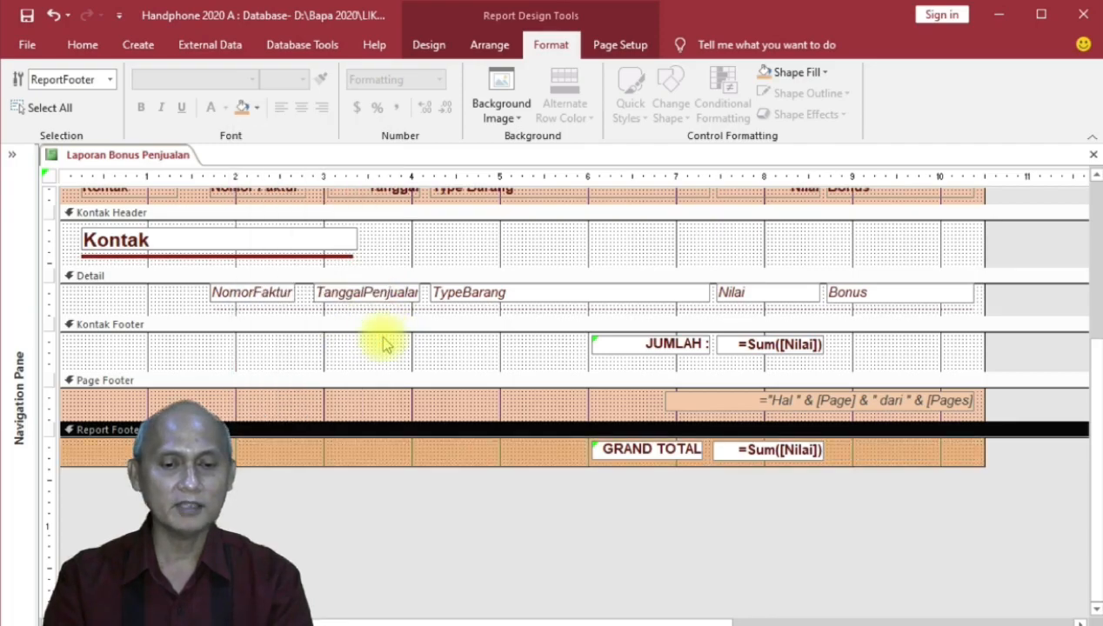
- Fill the GRAND TOTAL label and its =Sum([Nilai]) field with the Report Footer's orange and save the report
click(677, 452)
shift+click(754, 453)
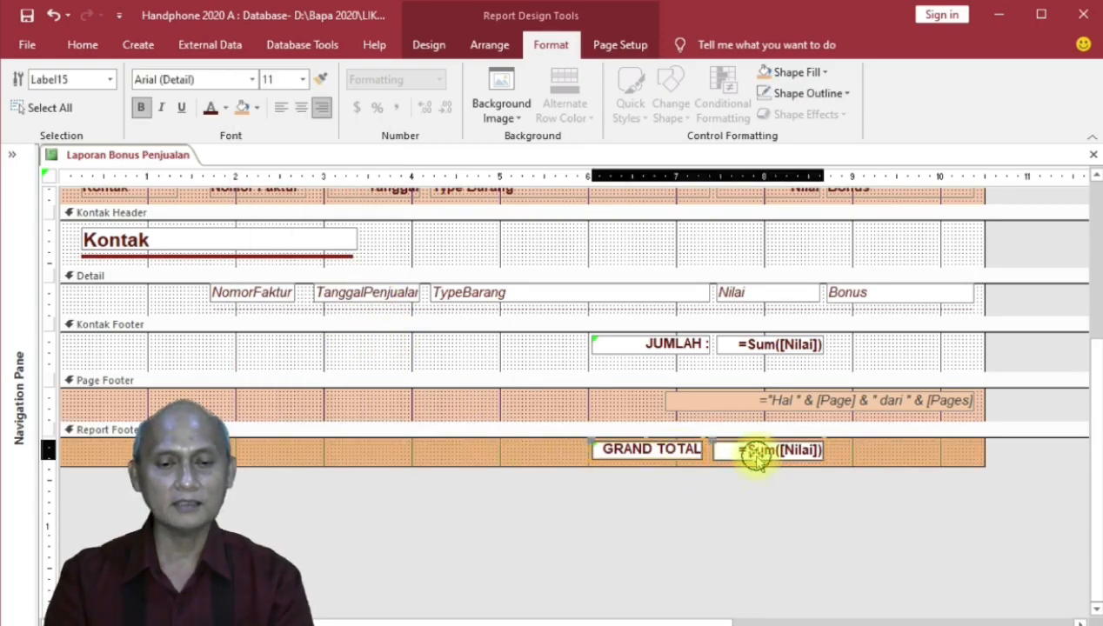
click(243, 107)
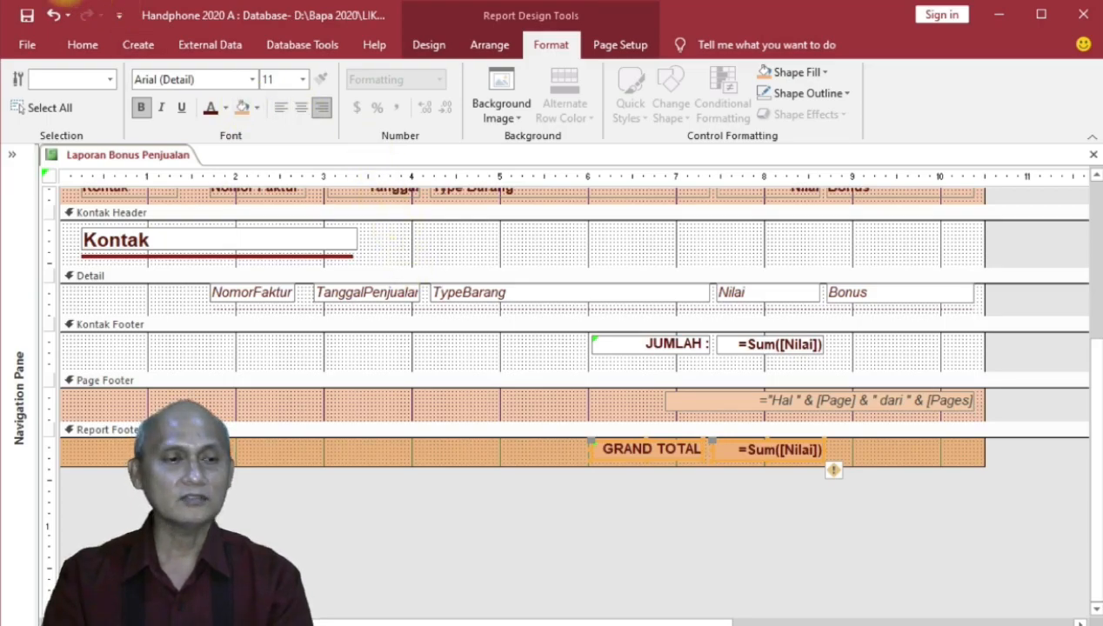
click(10, 19)
click(26, 17)
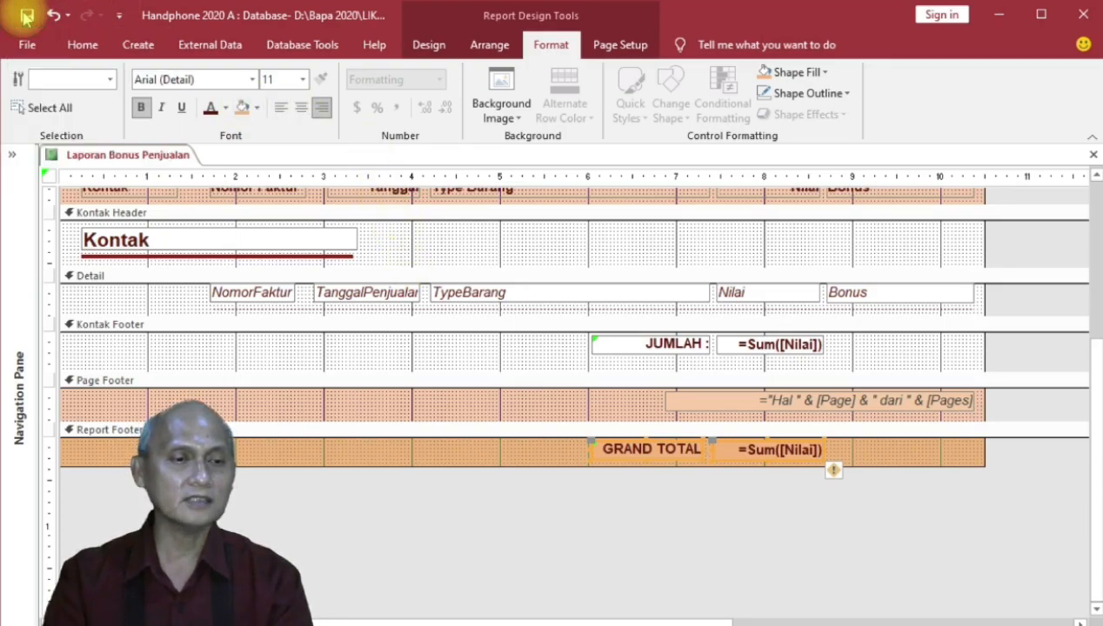
- Open the report in Print Preview and view it with one, two and four pages at a time
click(83, 44)
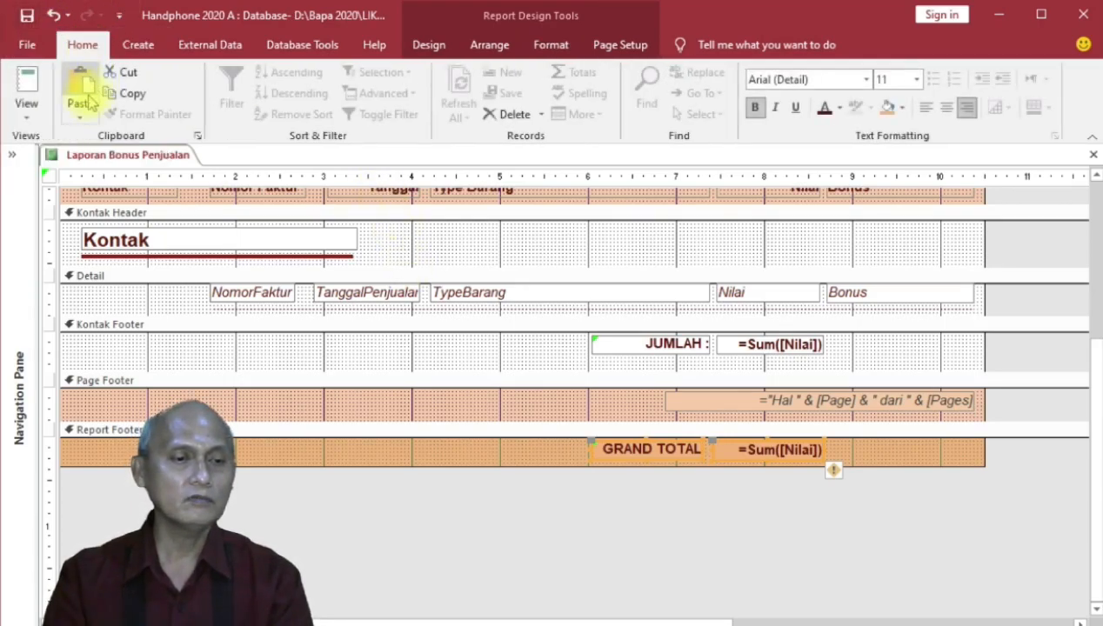
click(26, 113)
click(87, 187)
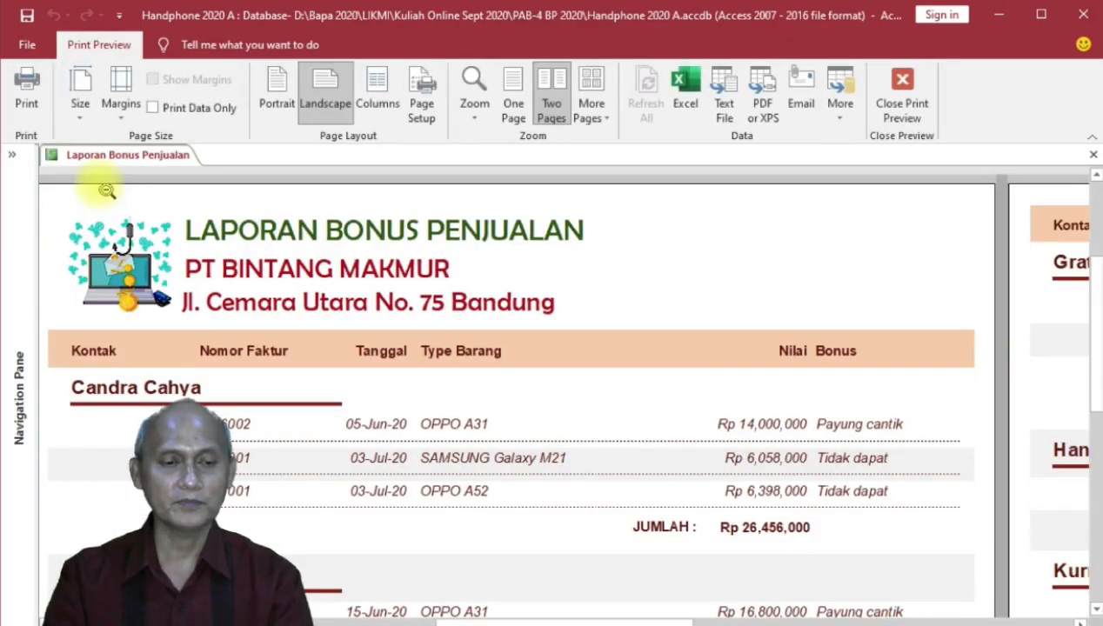
click(176, 248)
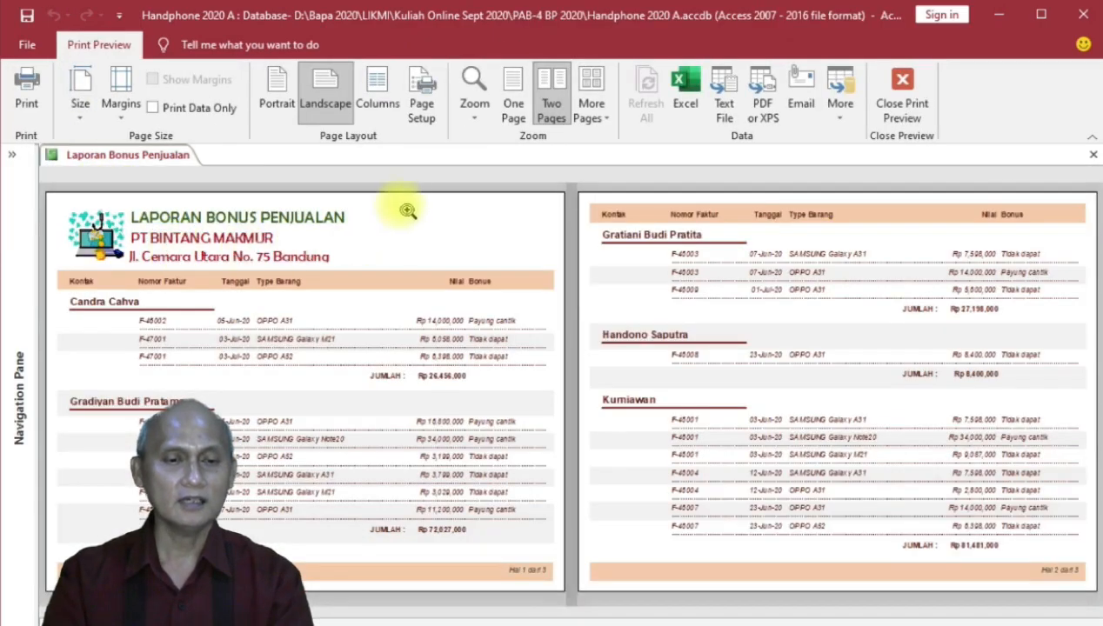
click(514, 113)
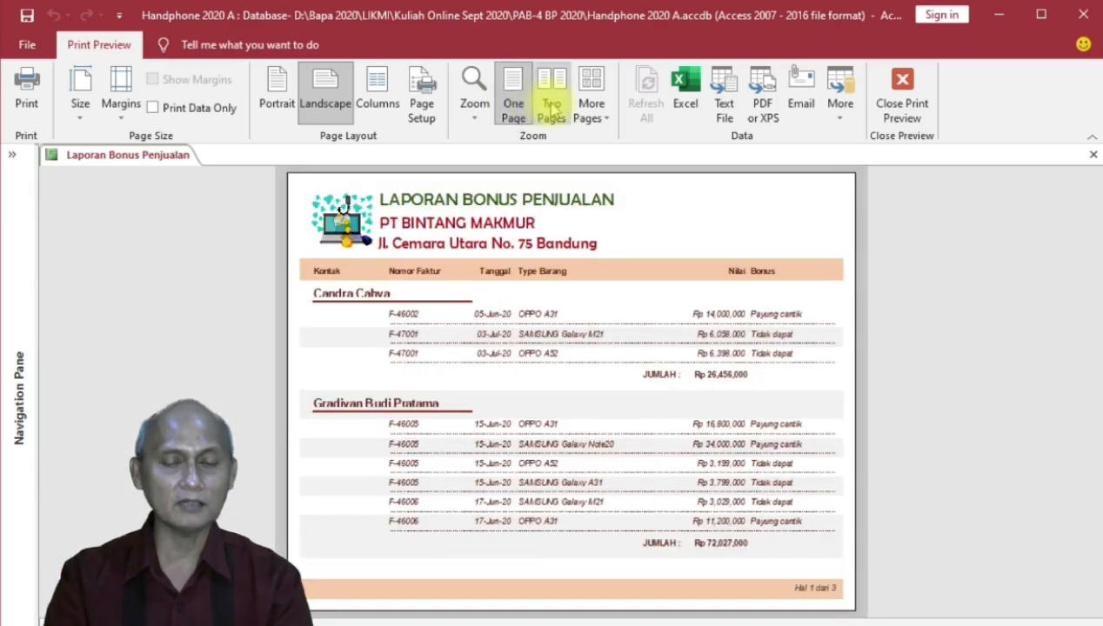
click(552, 108)
click(592, 108)
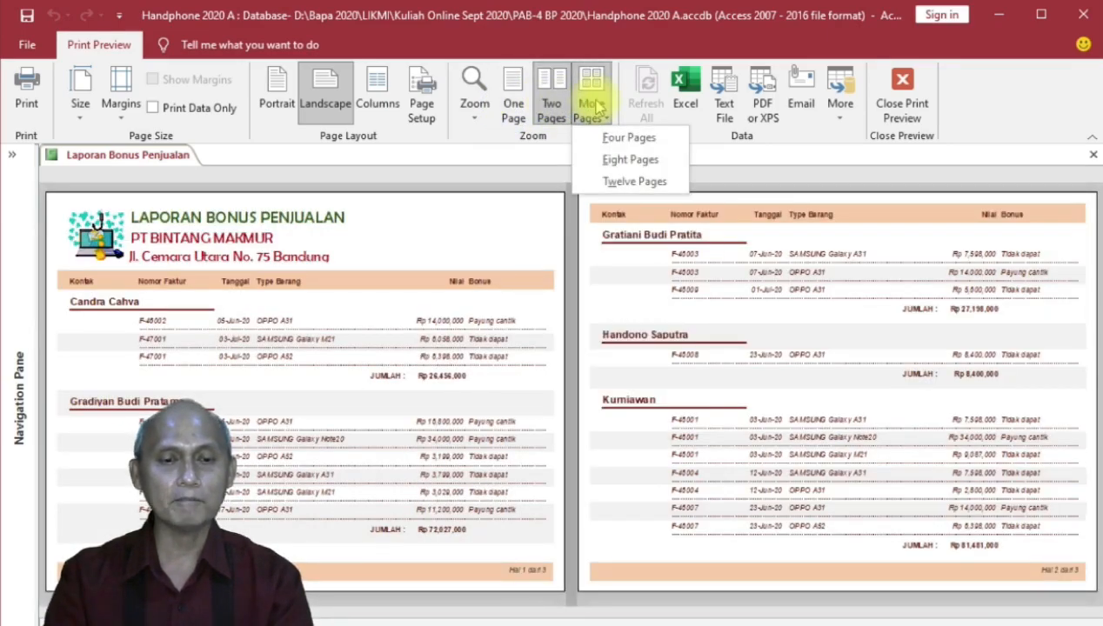
click(628, 138)
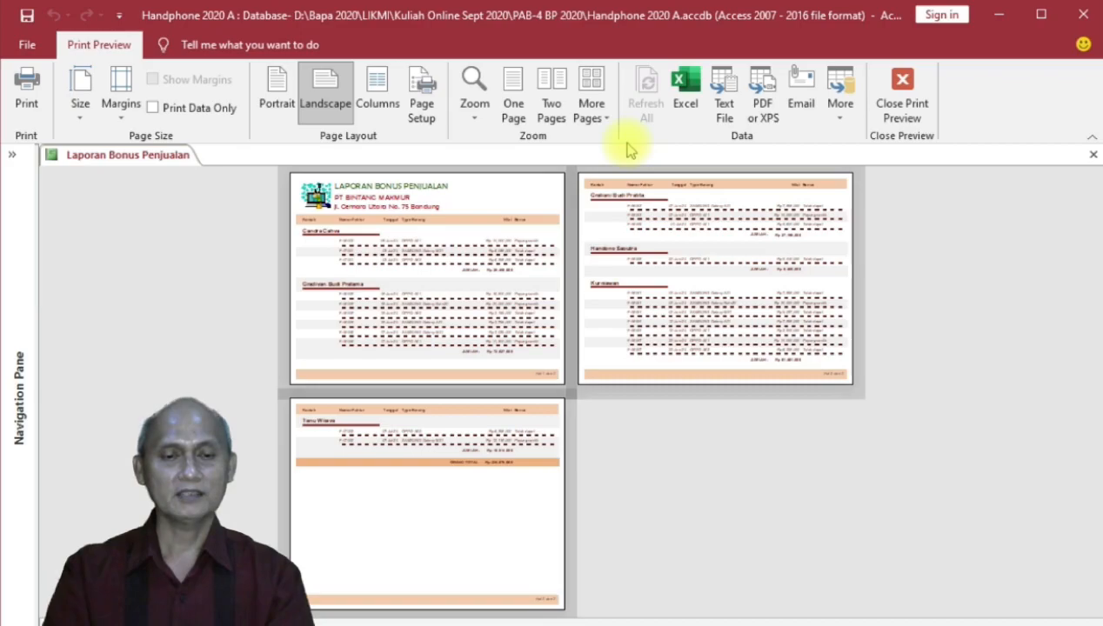
- Return the preview to two pages and examine the report's last page with its group total, GRAND TOTAL row and page footer
click(557, 97)
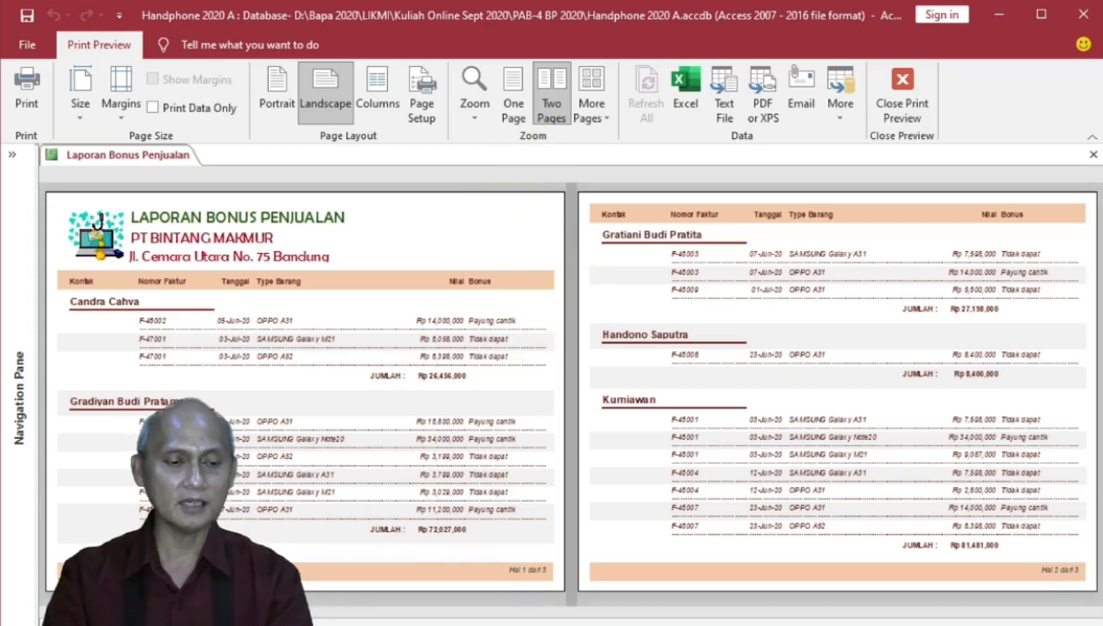
click(157, 623)
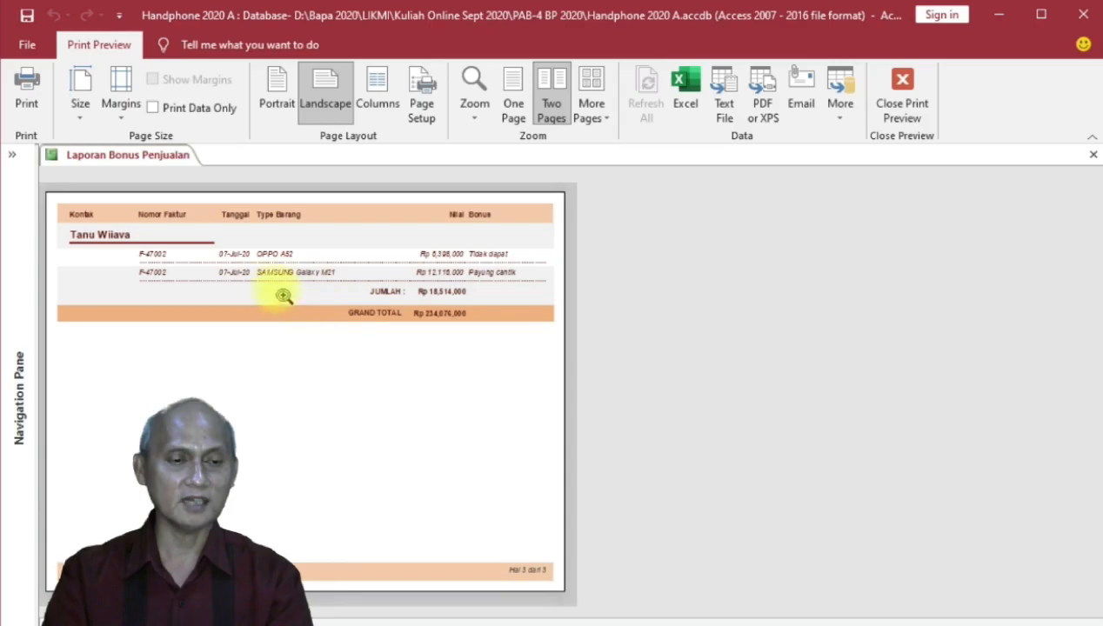
click(242, 278)
click(244, 280)
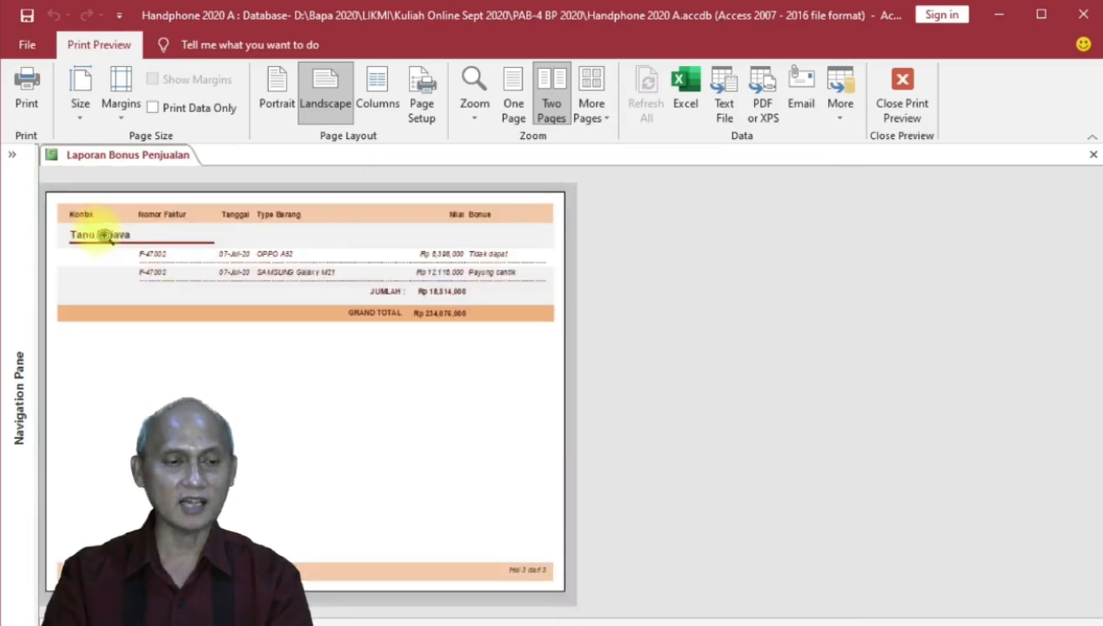
click(83, 222)
click(373, 568)
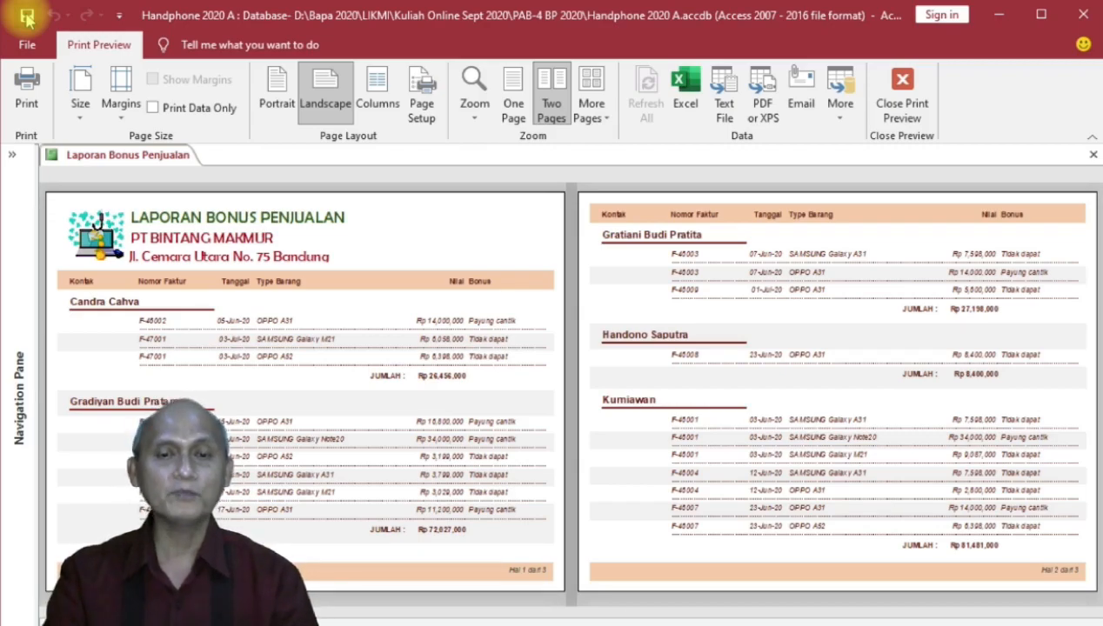
- Close the print preview to return to the report design, and preview the report again
click(905, 107)
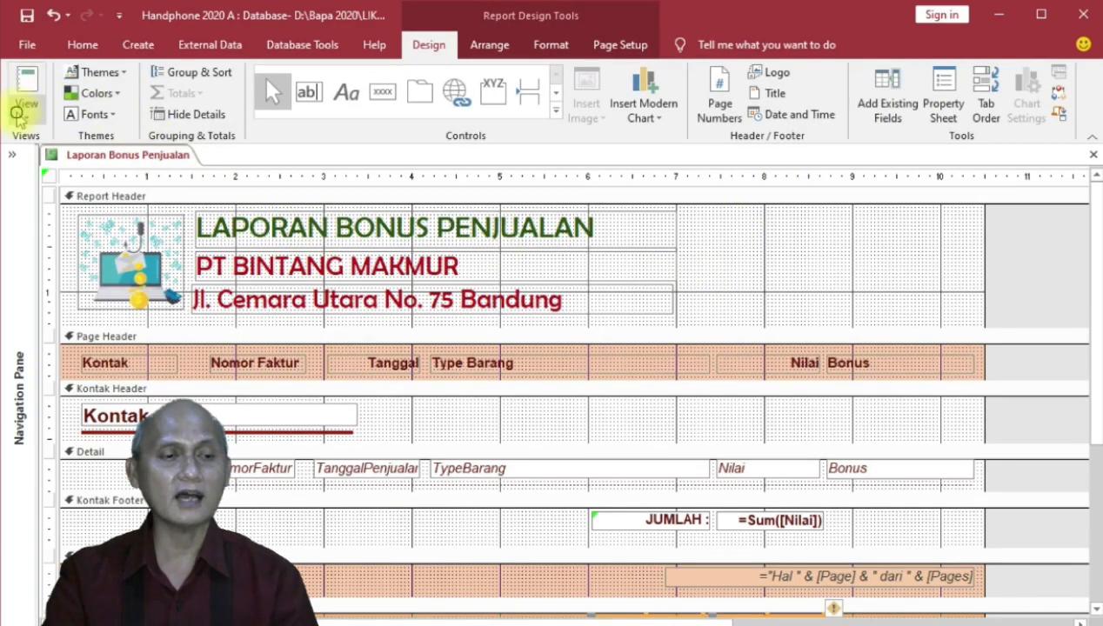
click(19, 118)
click(53, 194)
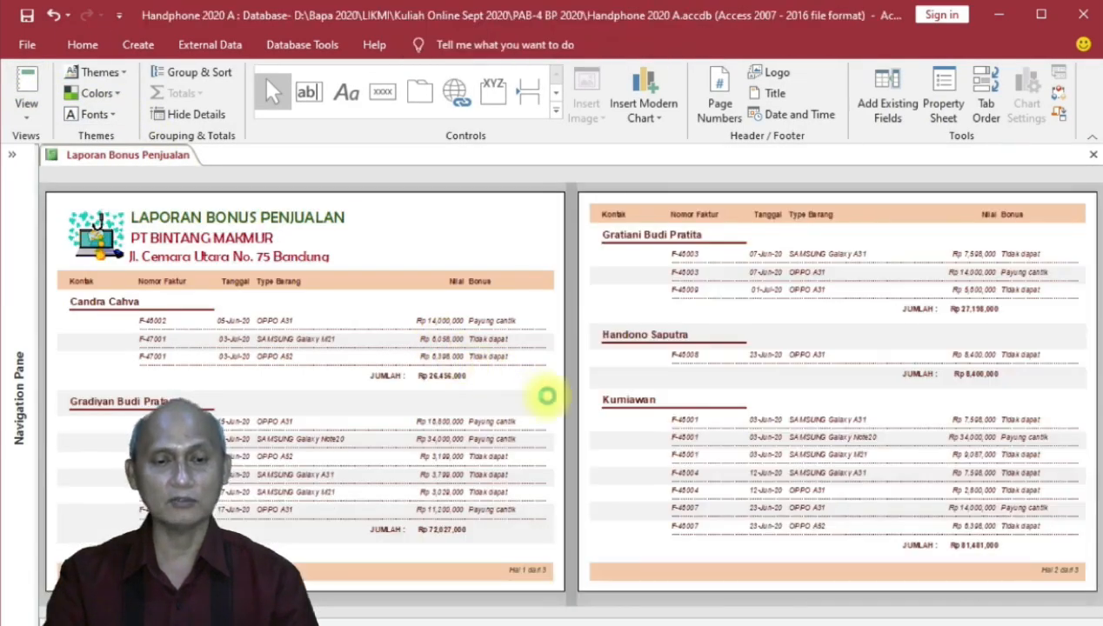